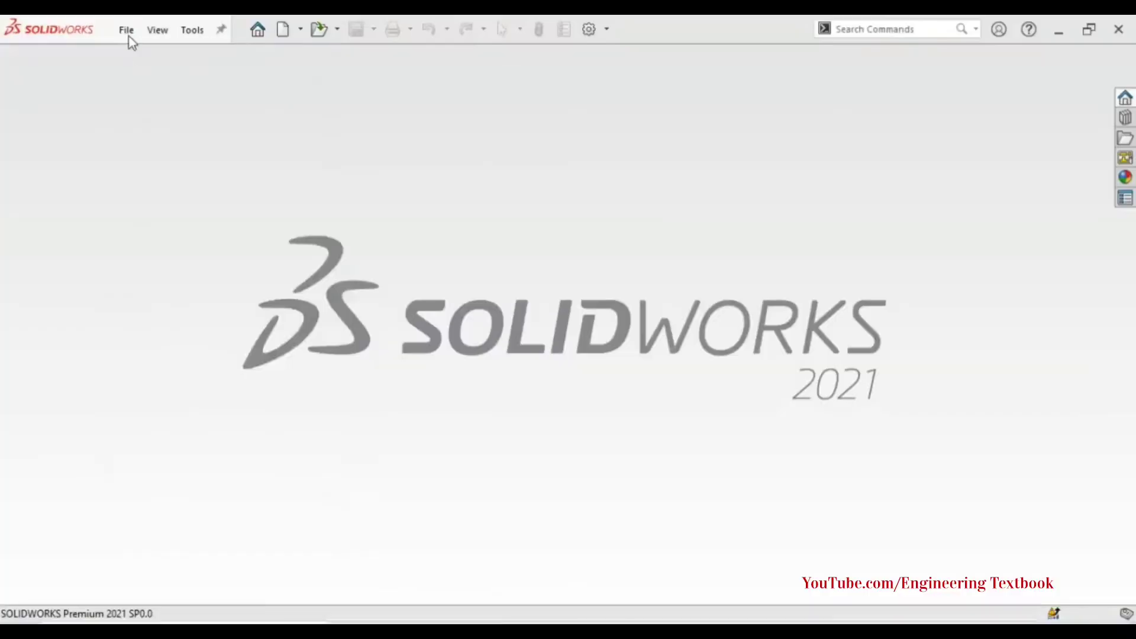
Create a new blank Part document (Part4) from the File menu.
click(127, 30)
click(155, 54)
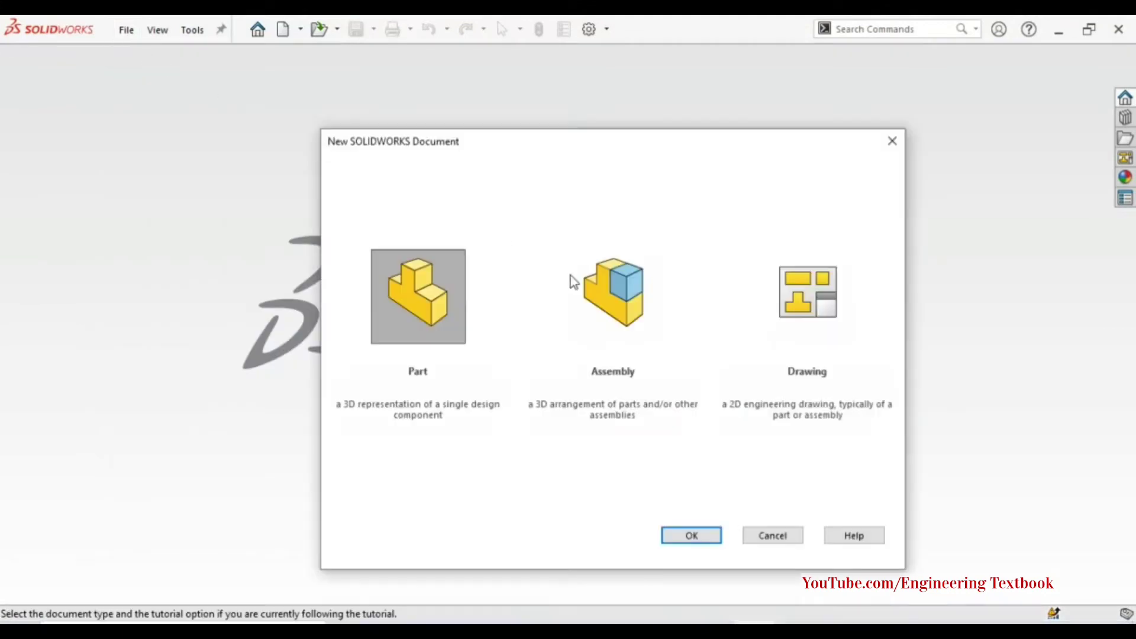
click(690, 537)
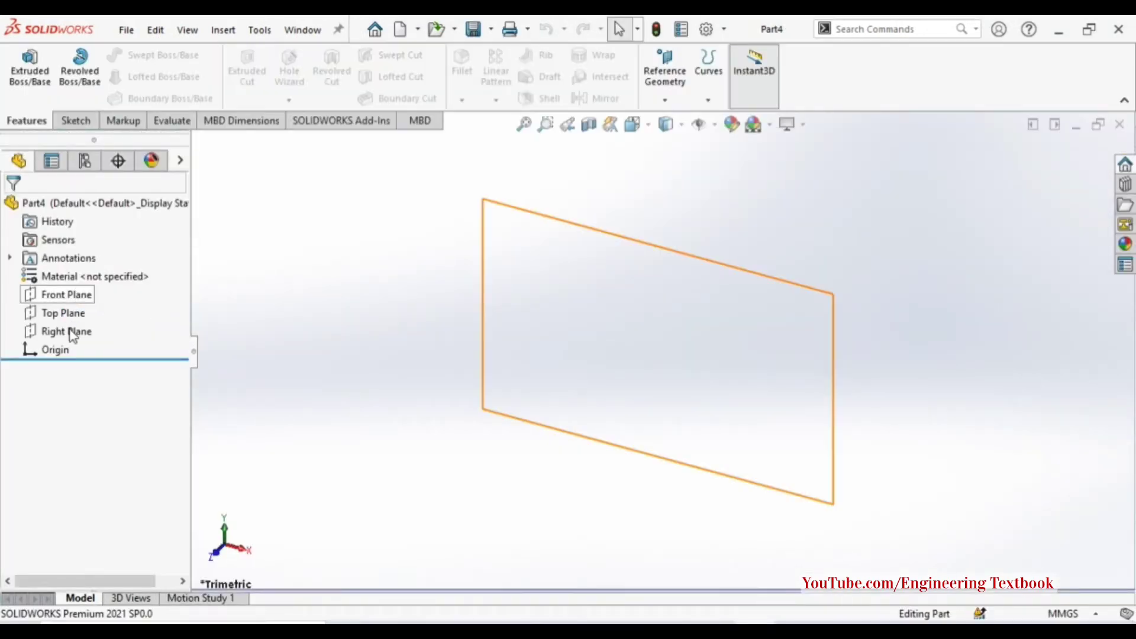
Start a sketch on the Right Plane with the Line tool active.
click(73, 333)
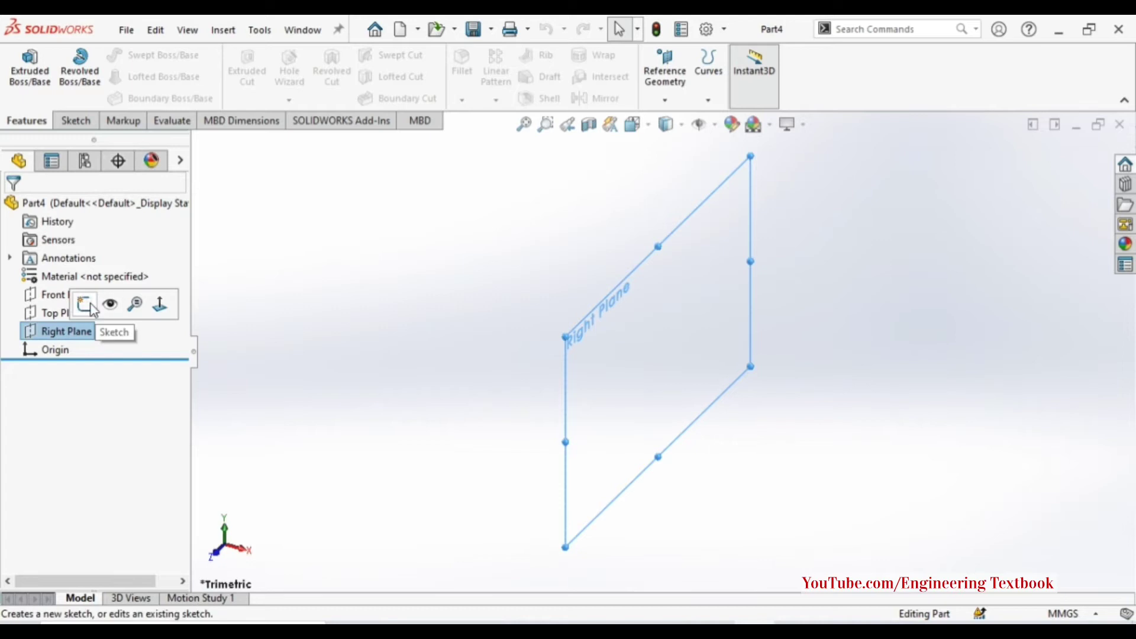
click(85, 304)
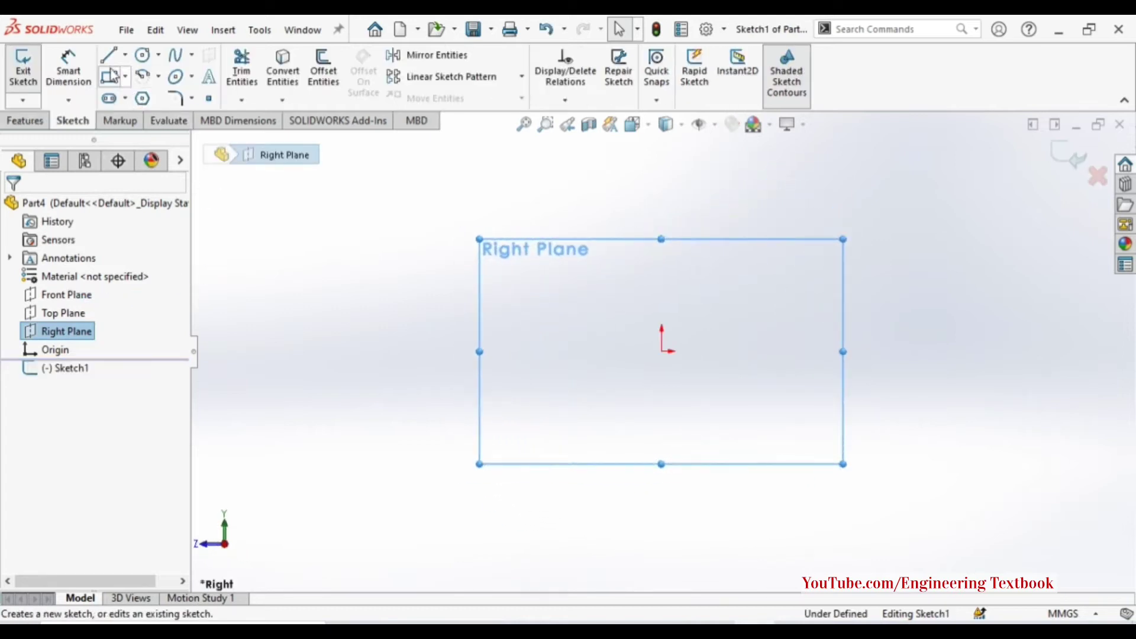
click(124, 55)
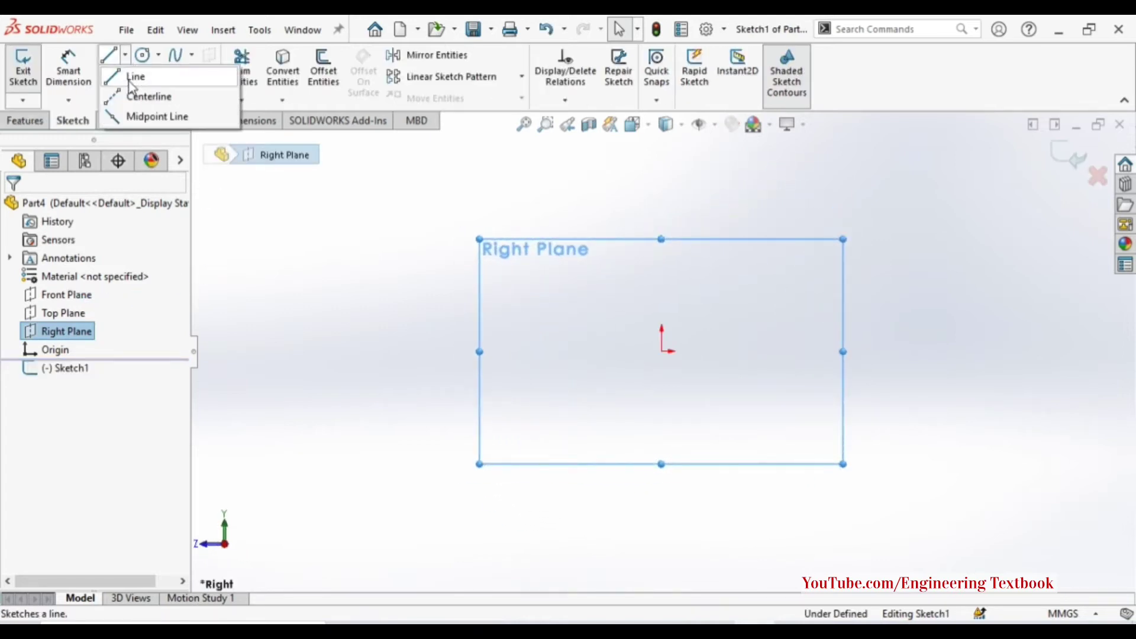
click(130, 82)
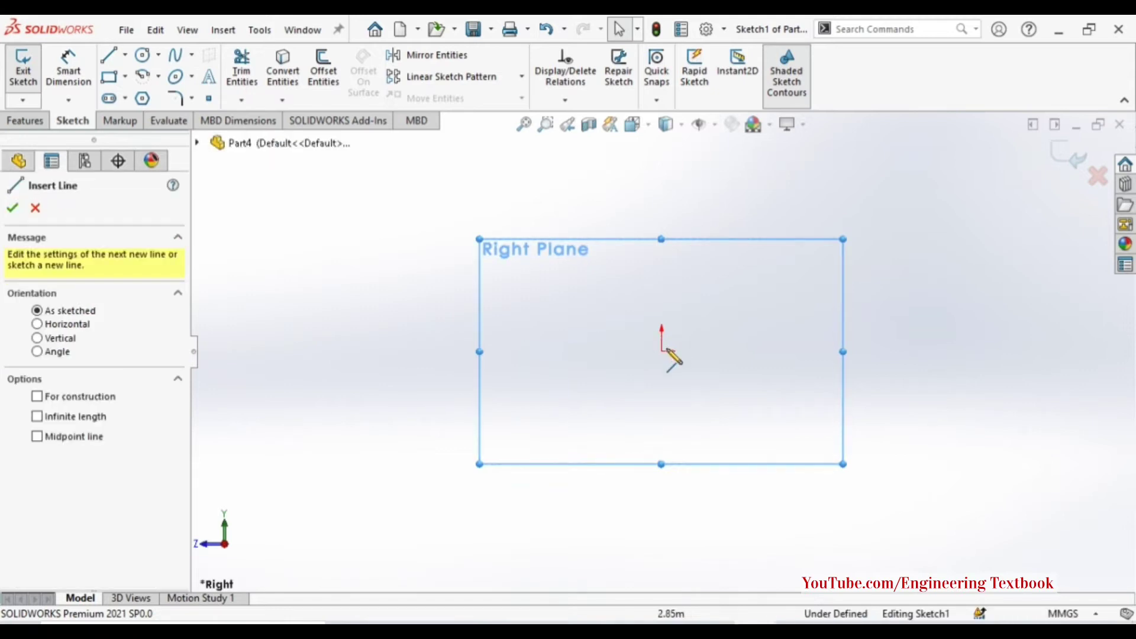
Draw a closed six-line L-shaped outline starting and ending at the origin.
click(664, 377)
click(401, 352)
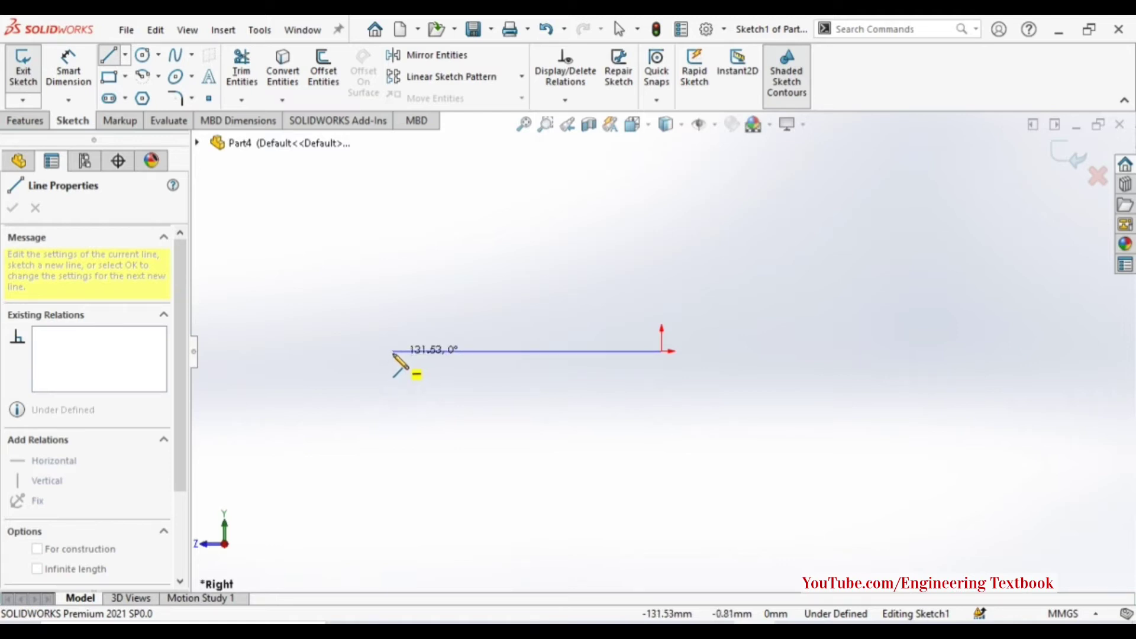
click(393, 352)
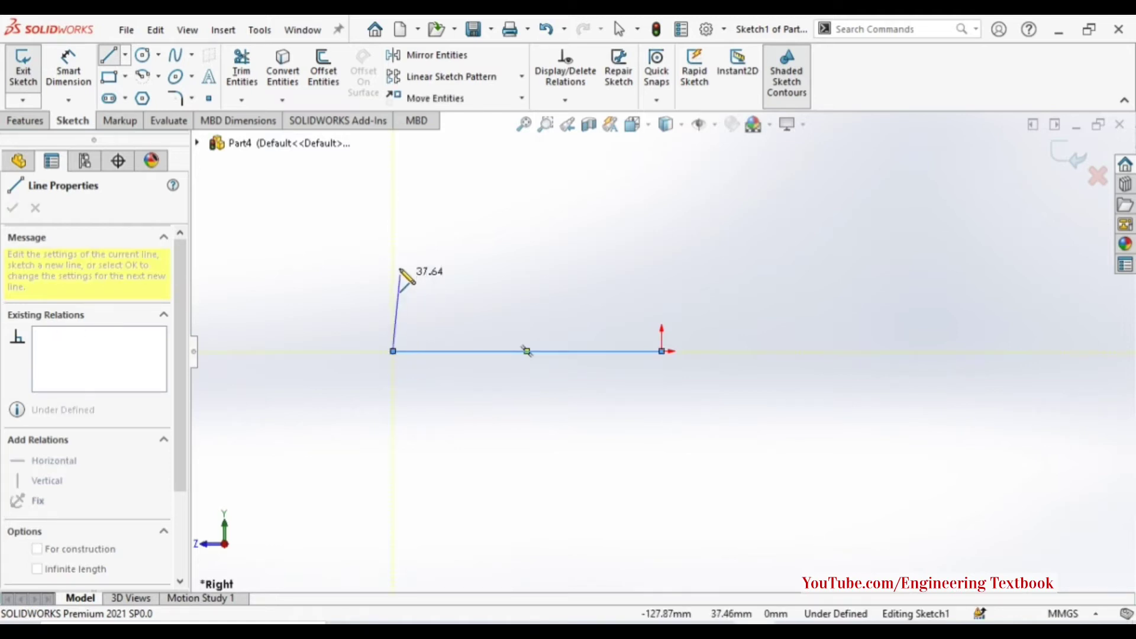
click(393, 250)
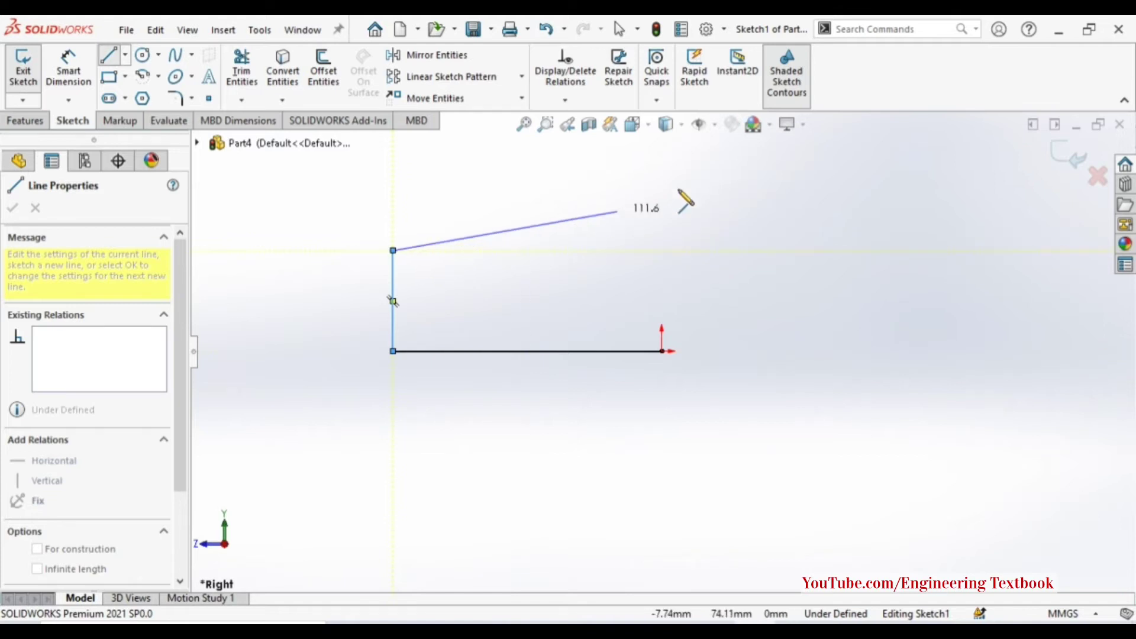
click(797, 250)
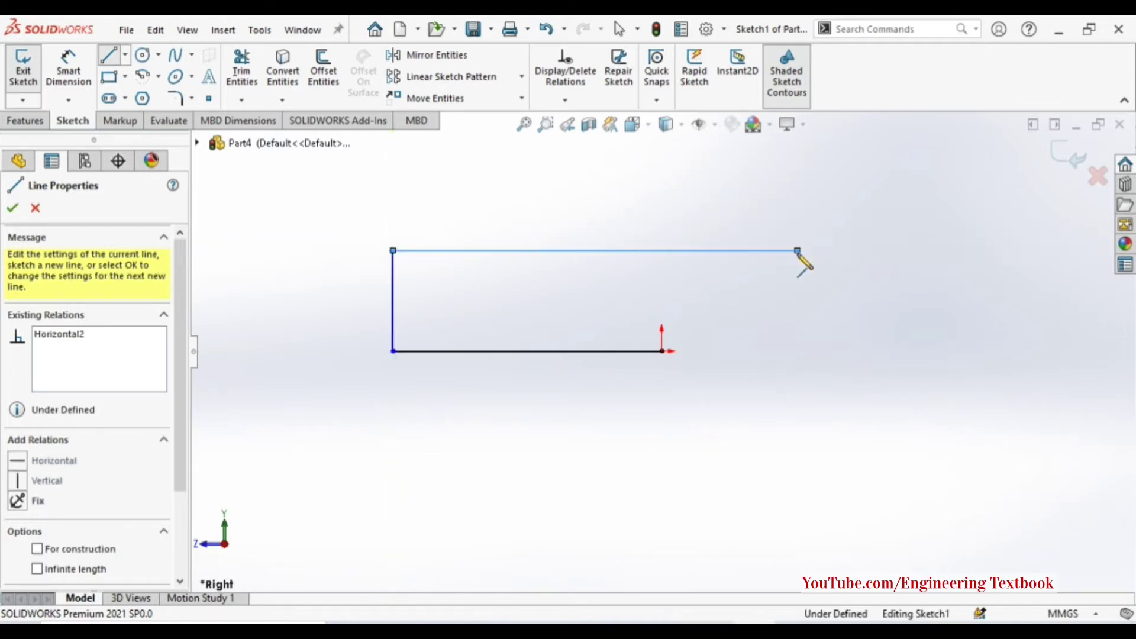
click(797, 513)
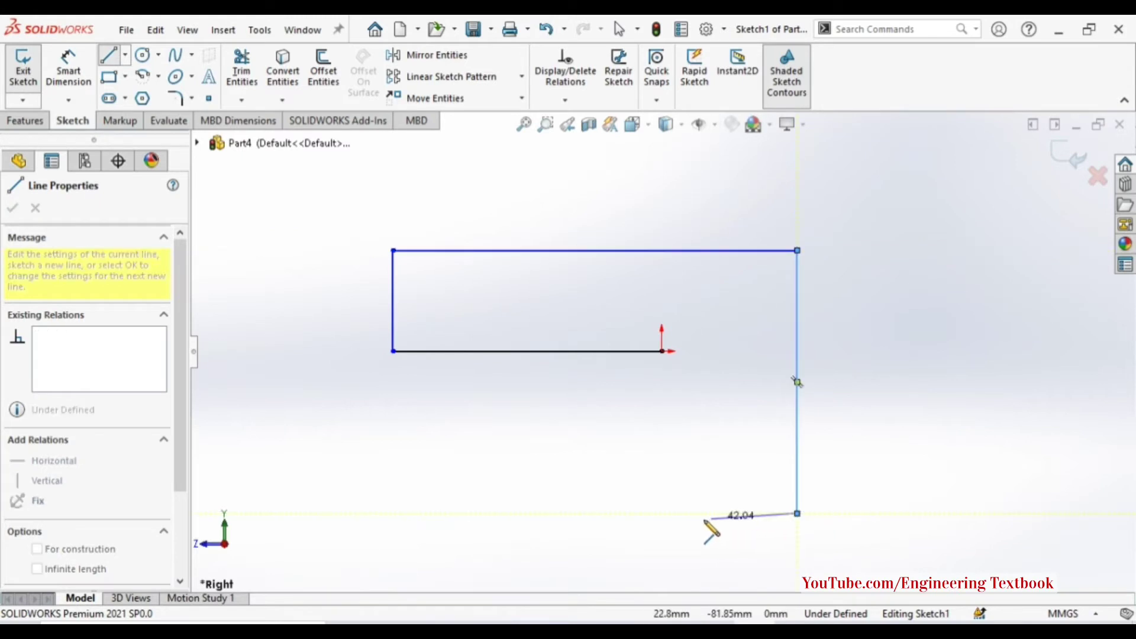
click(661, 513)
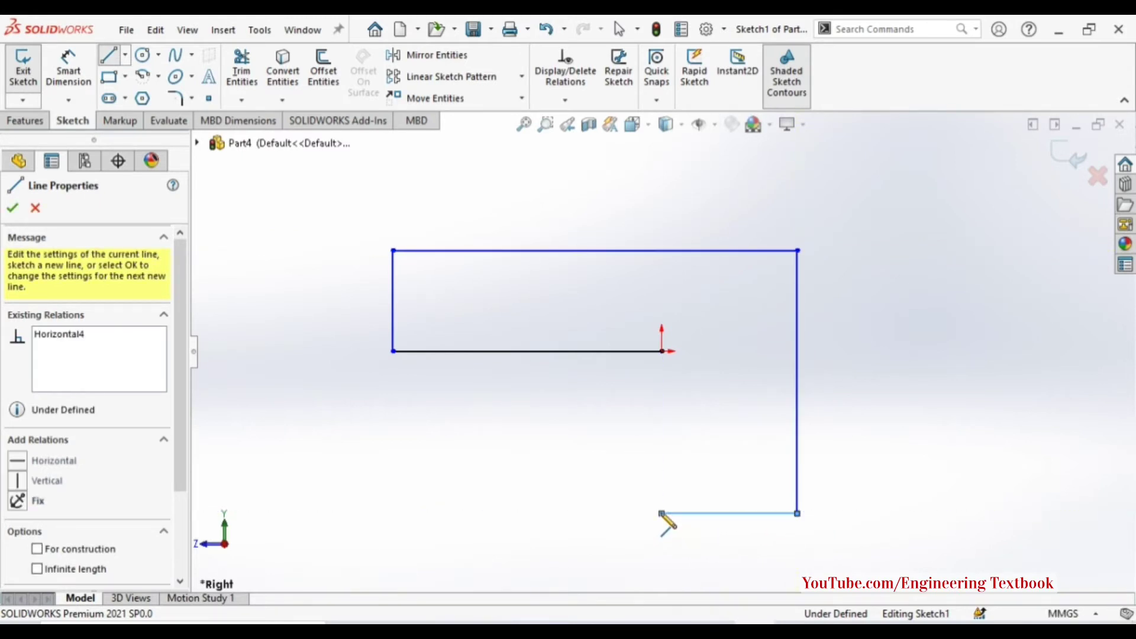
click(661, 351)
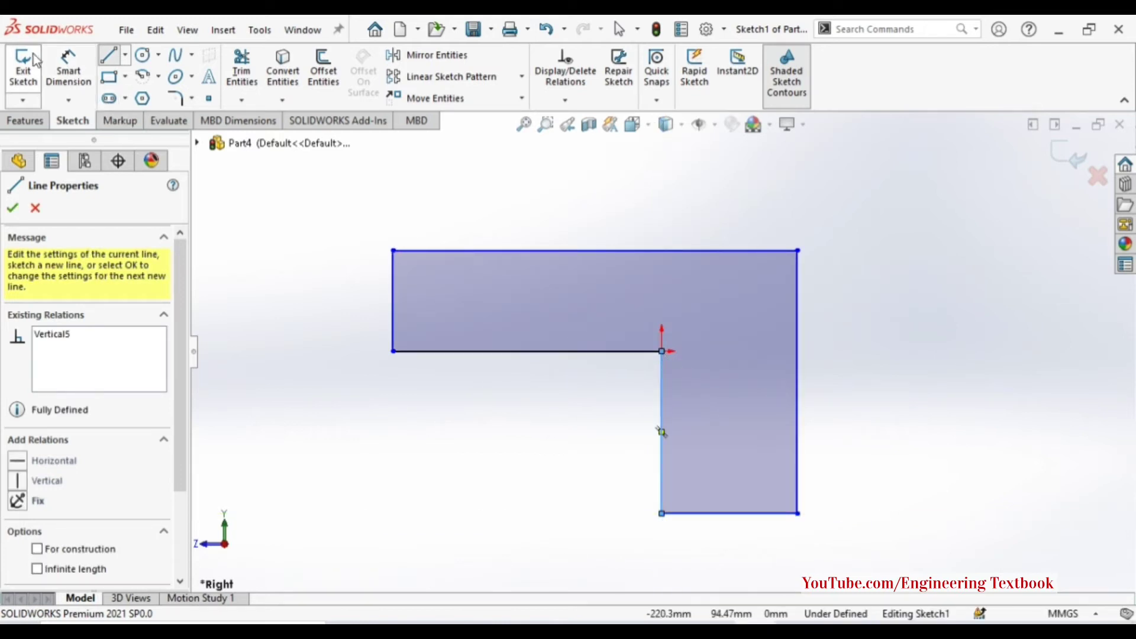
click(63, 84)
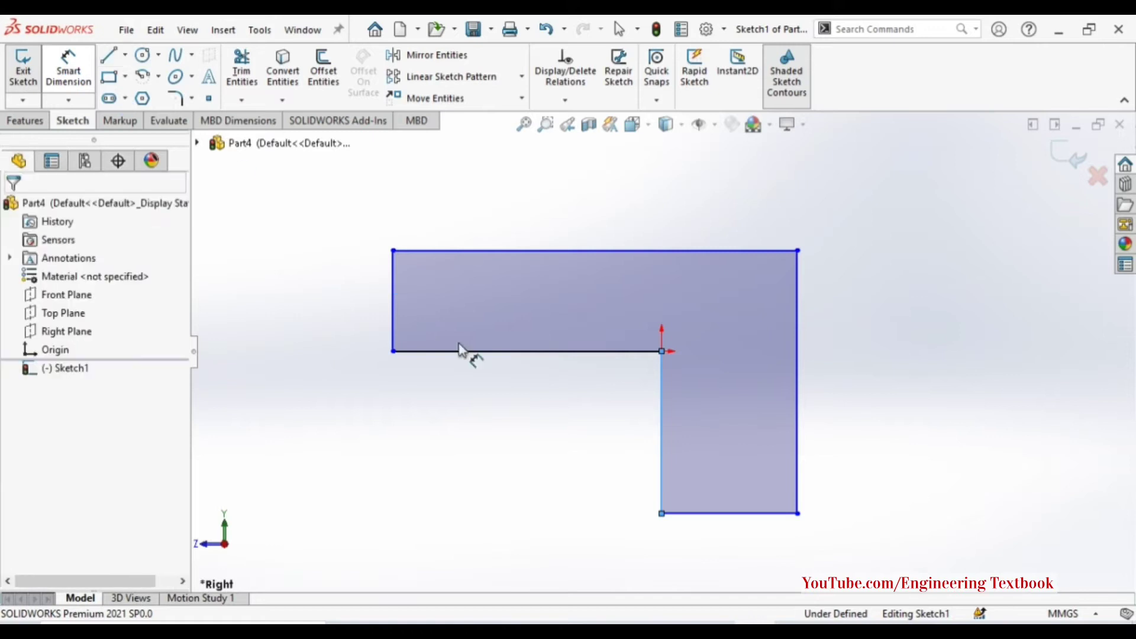
Dimension the inner vertical step to 18 mm and the left edge to 15 mm.
click(660, 432)
click(621, 444)
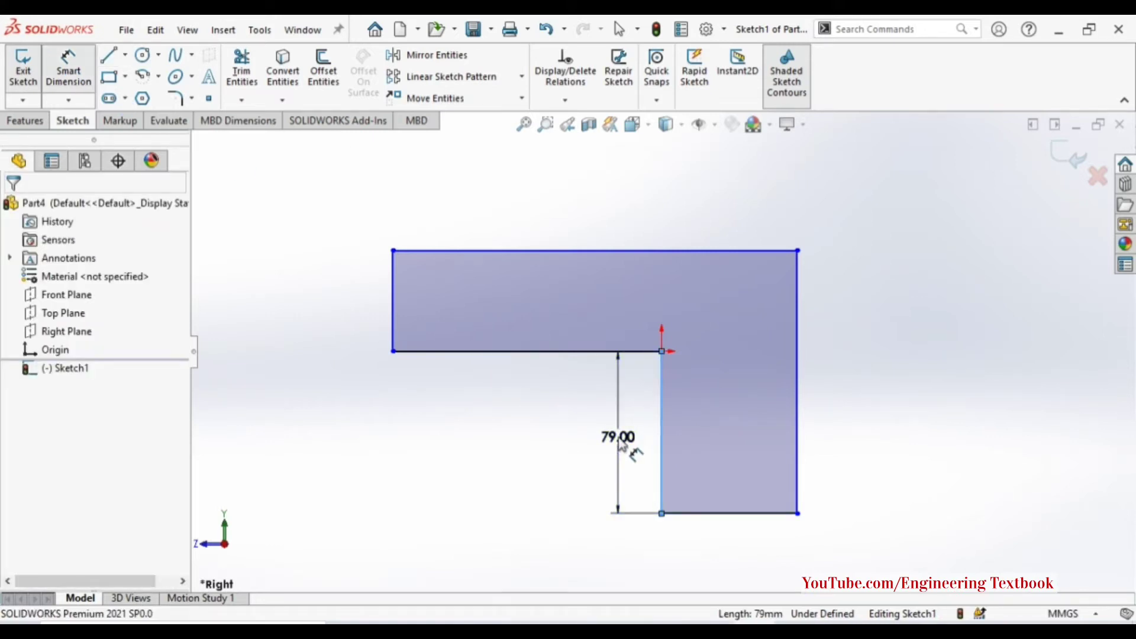
text(18)
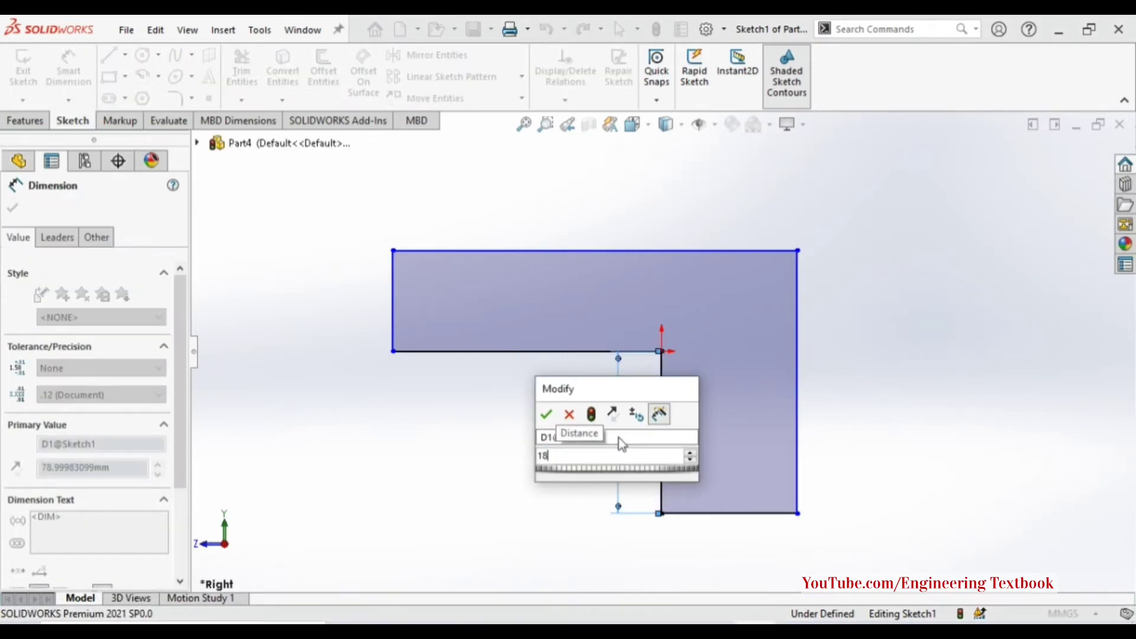
key(Return)
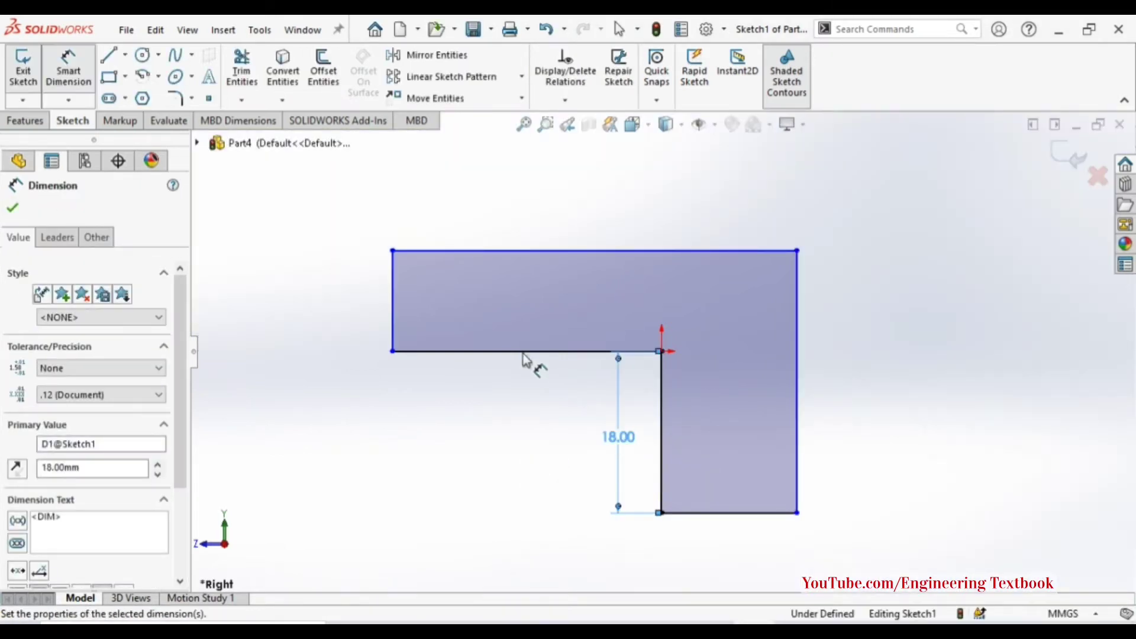
click(393, 309)
click(349, 314)
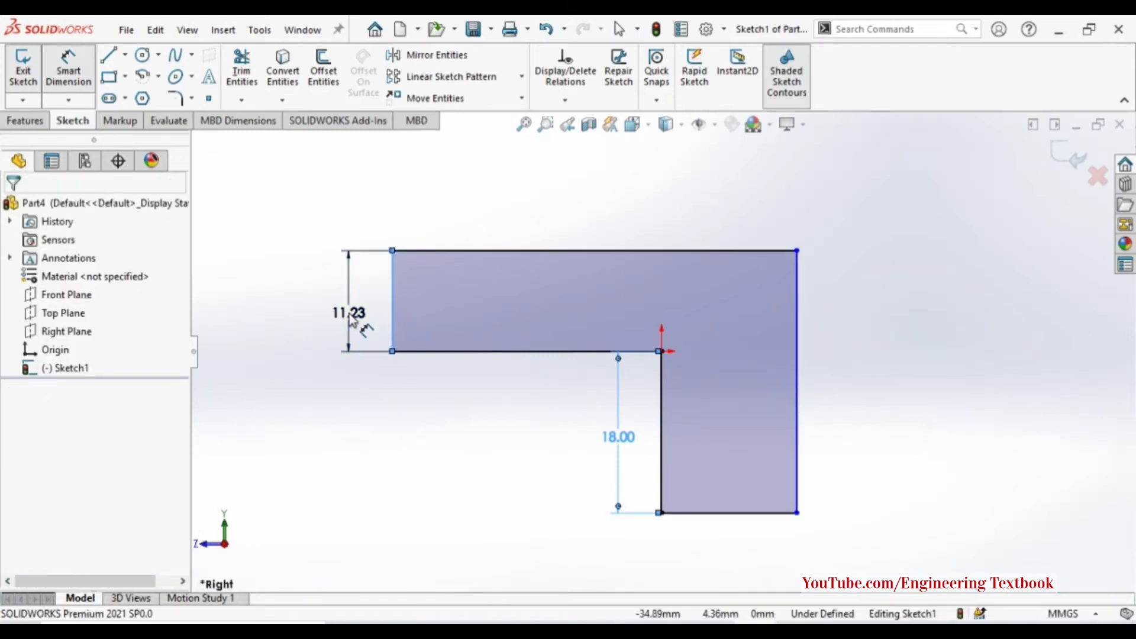
double_click(349, 314)
text(15)
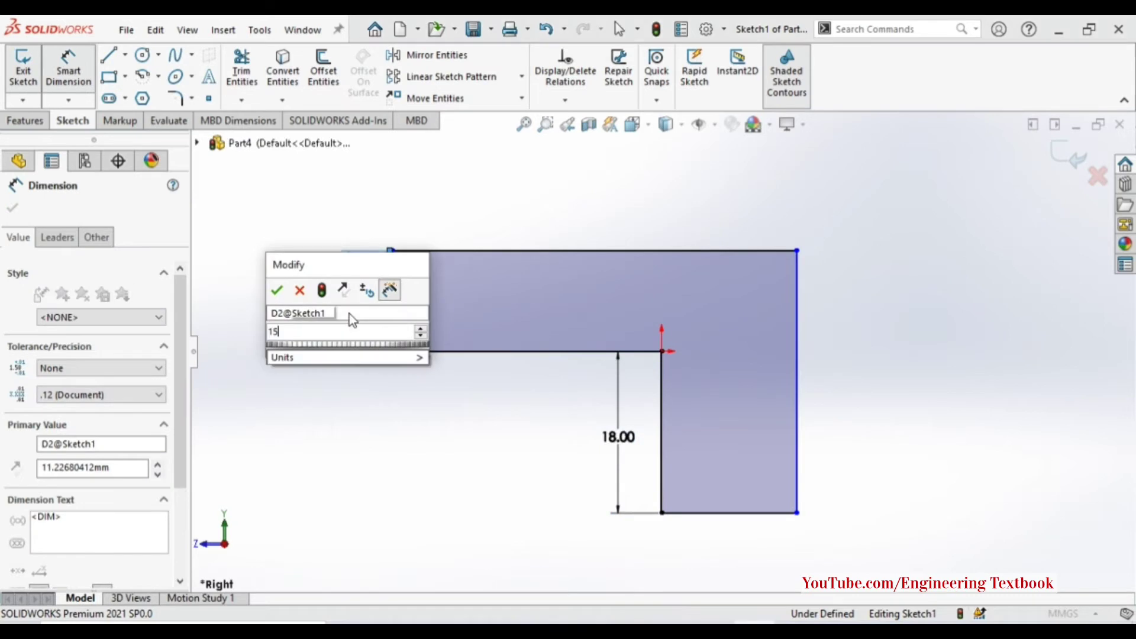
key(Return)
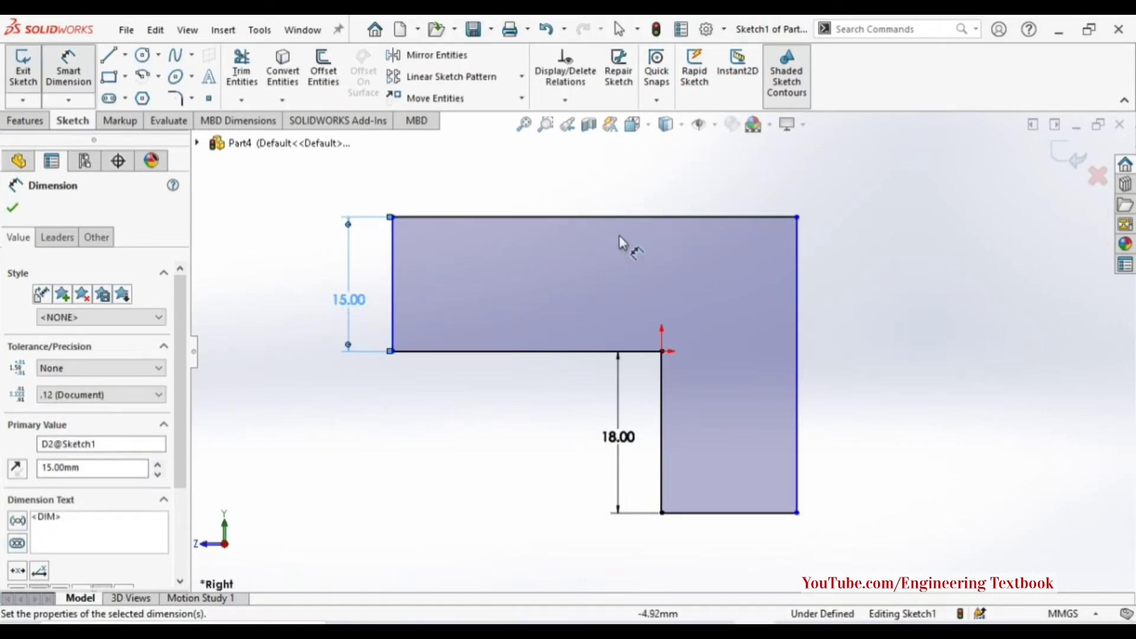
Dimension the top overall width to 75 mm and the bottom base width to 15 mm.
click(631, 218)
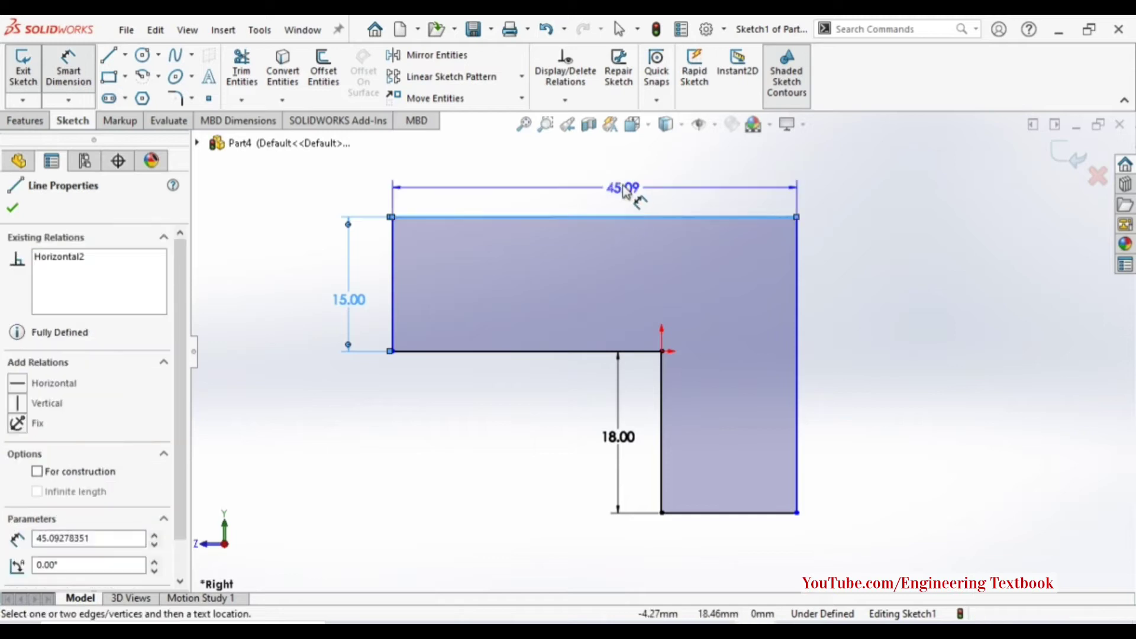
click(619, 187)
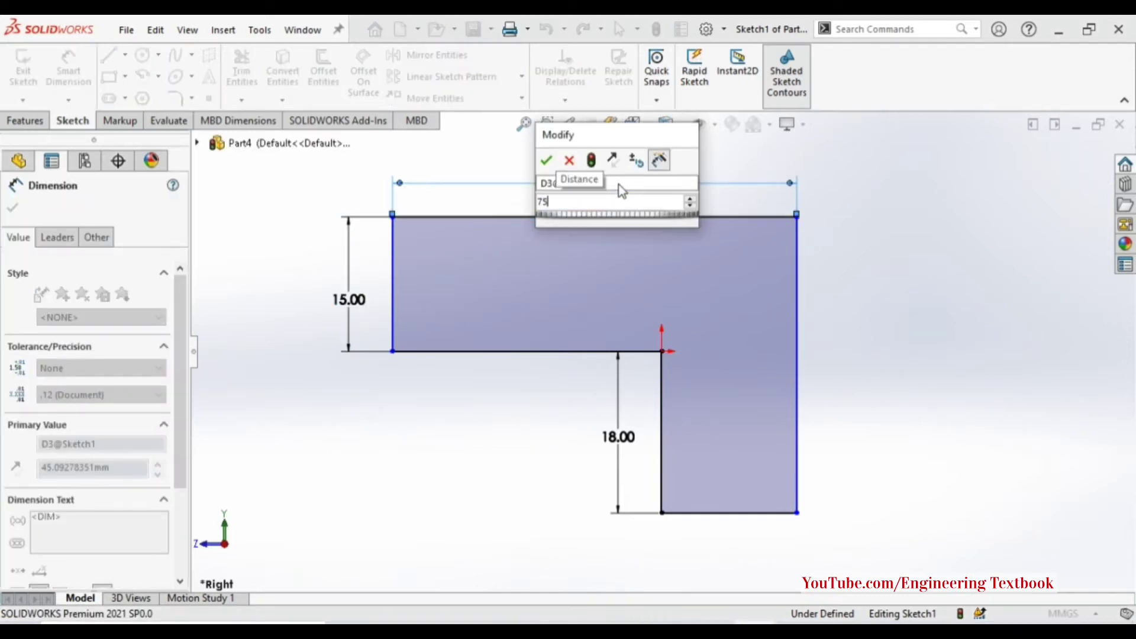
text(75)
key(Return)
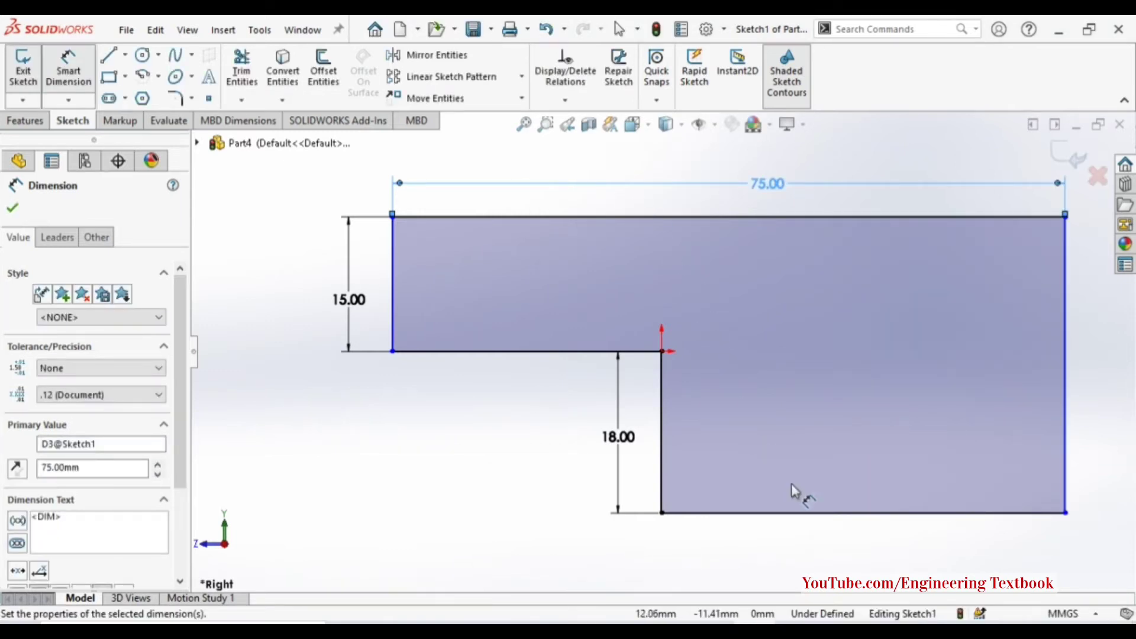
click(776, 518)
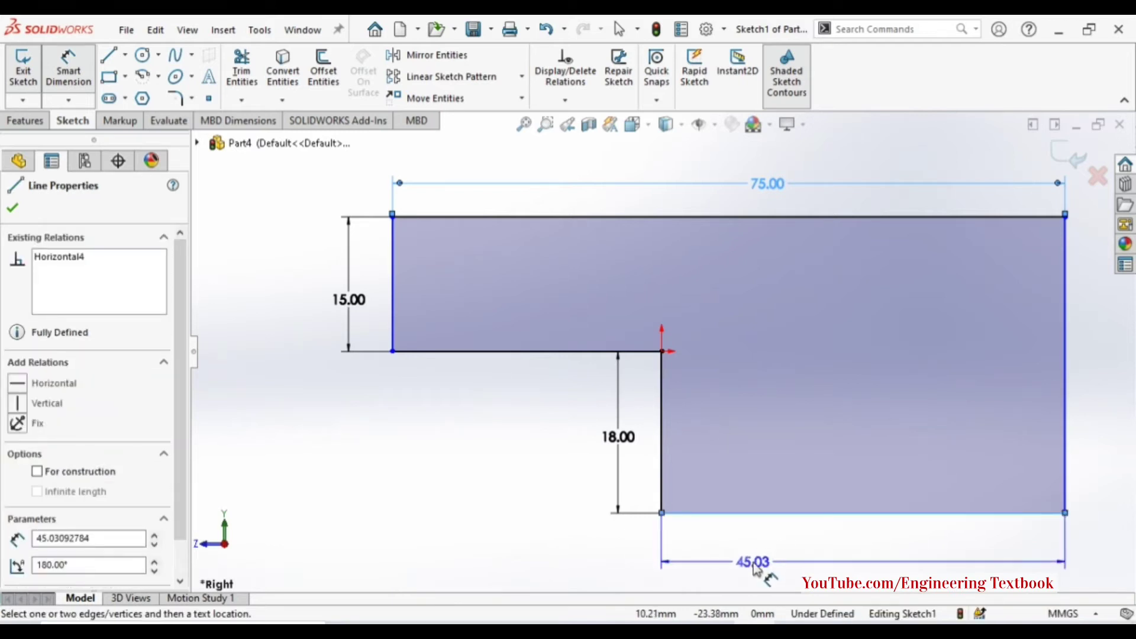
click(755, 566)
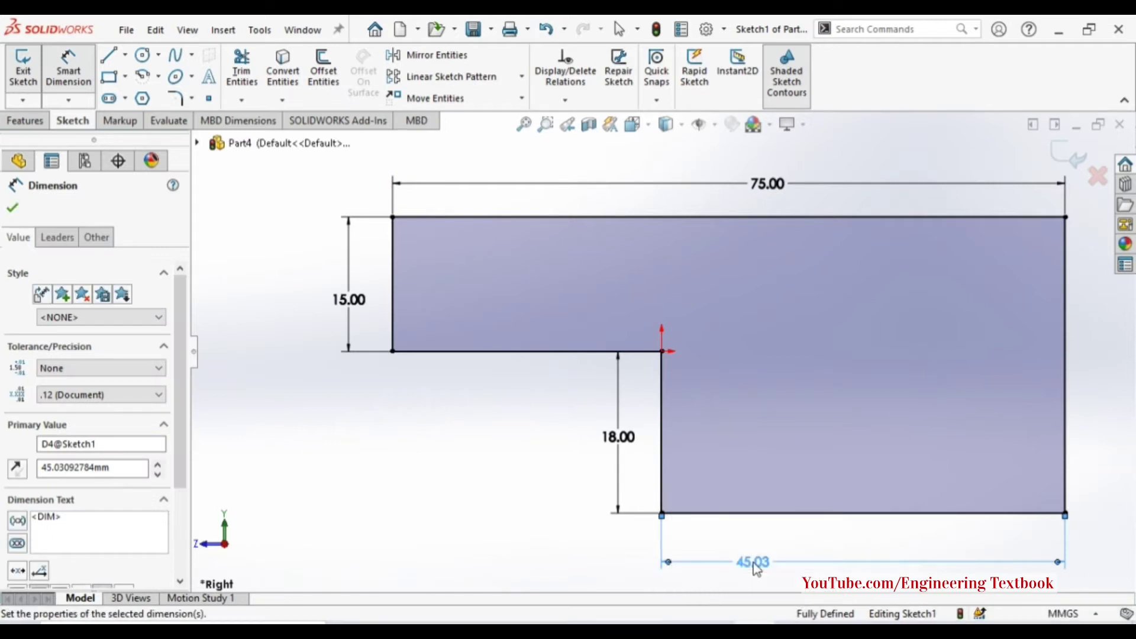
key(Return)
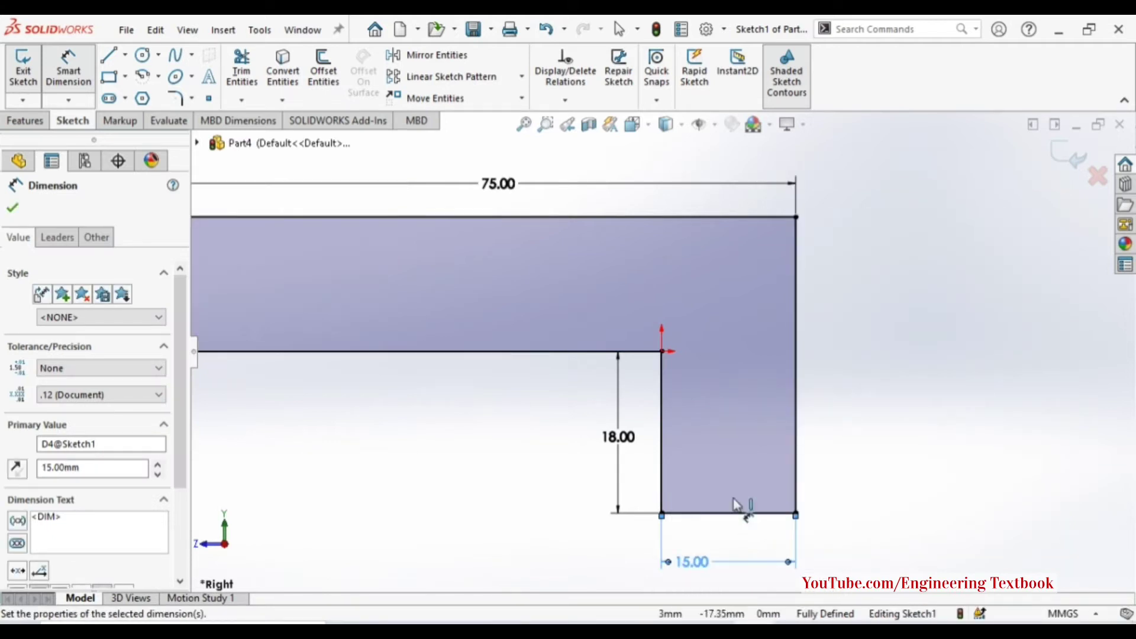
key(f)
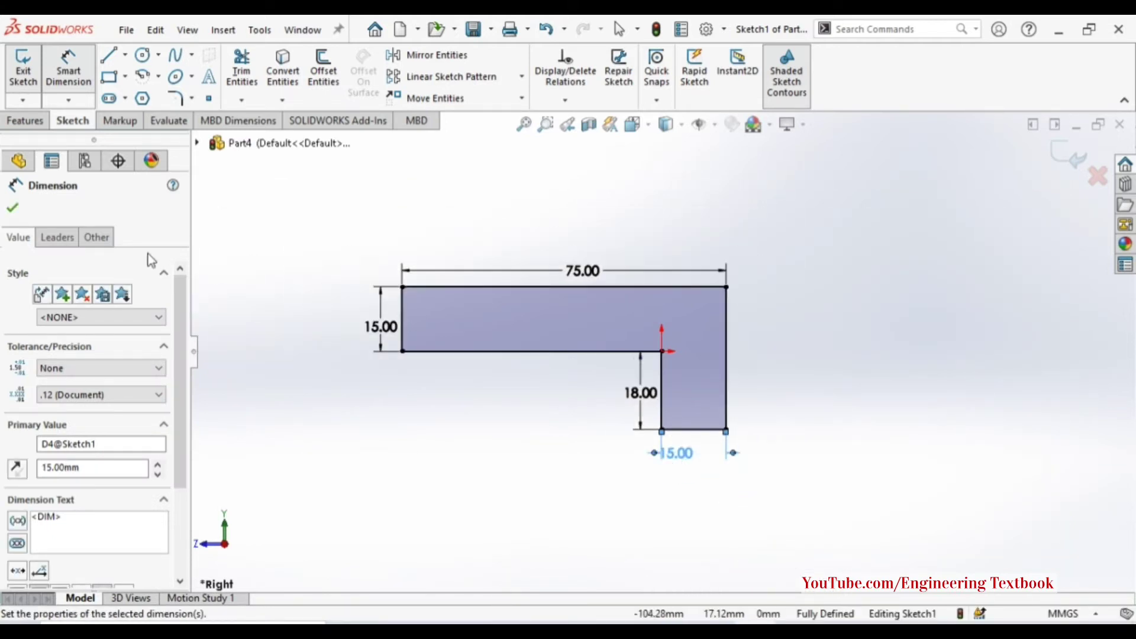
click(33, 101)
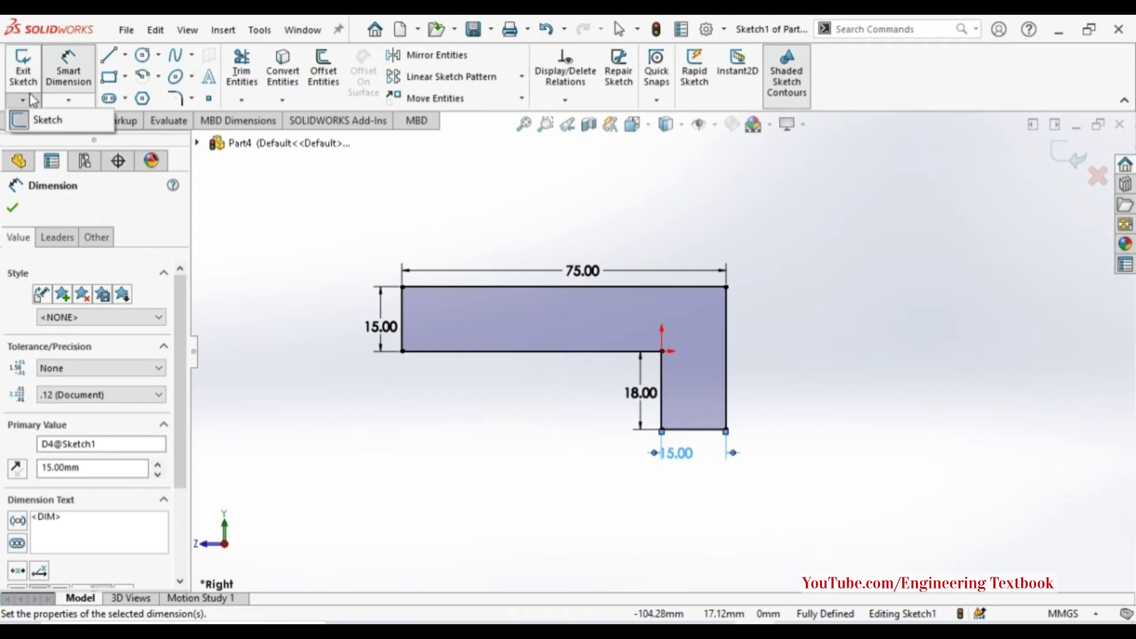
Extrude the L-profile blind 130 mm in the reversed direction as Boss-Extrude1.
click(27, 74)
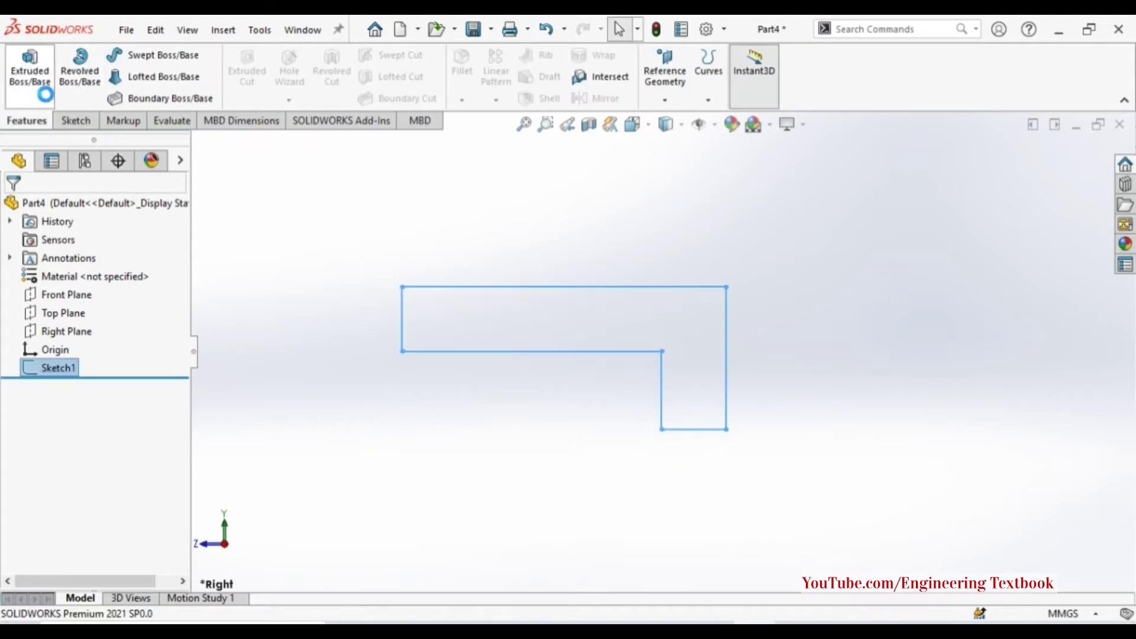
click(45, 95)
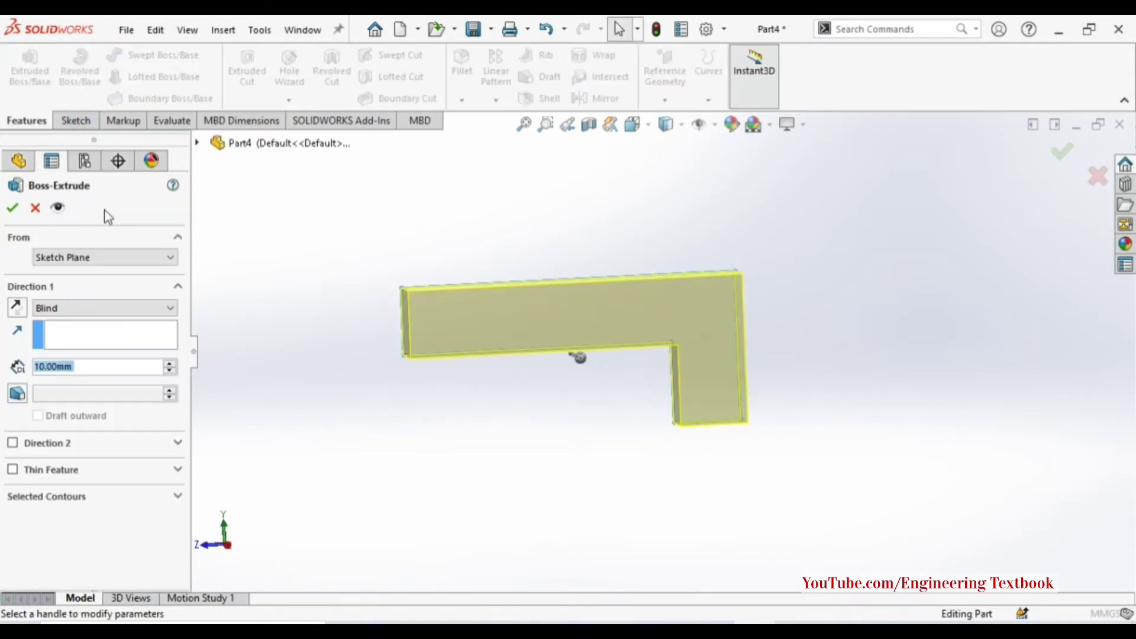
click(17, 307)
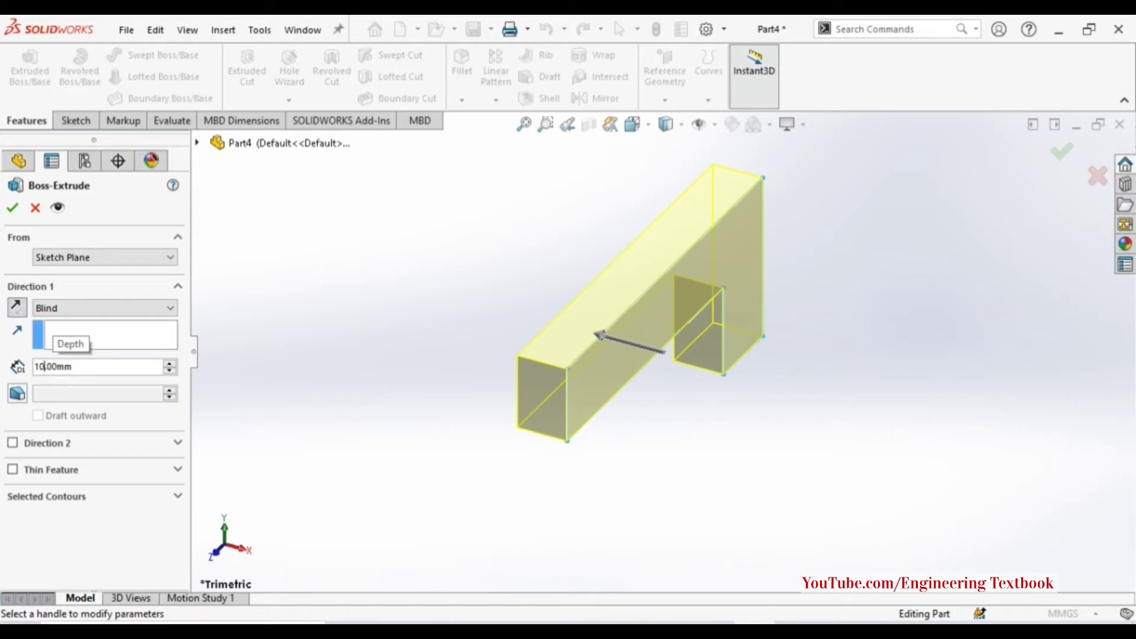
key(BackSpace)
text(30)
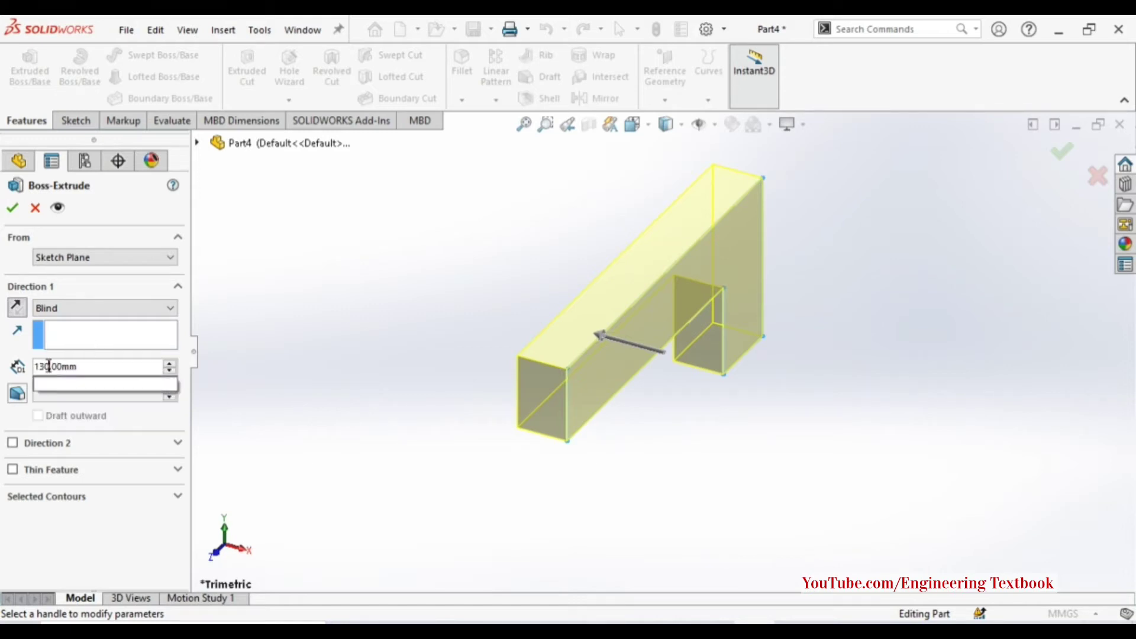
key(Return)
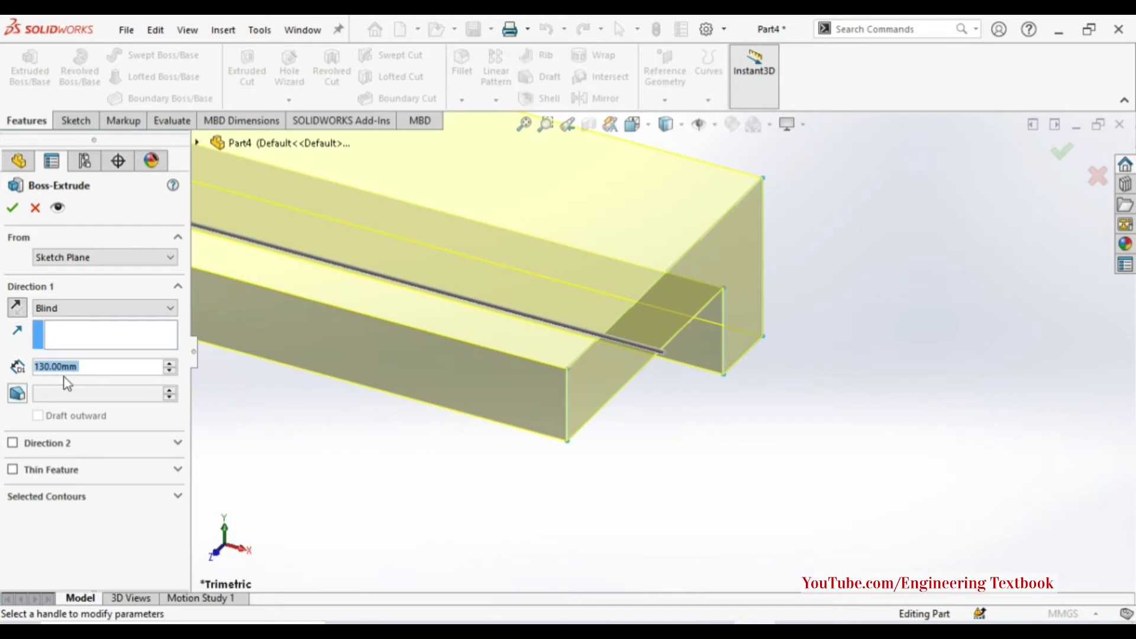
scroll(450, 396, up, 4)
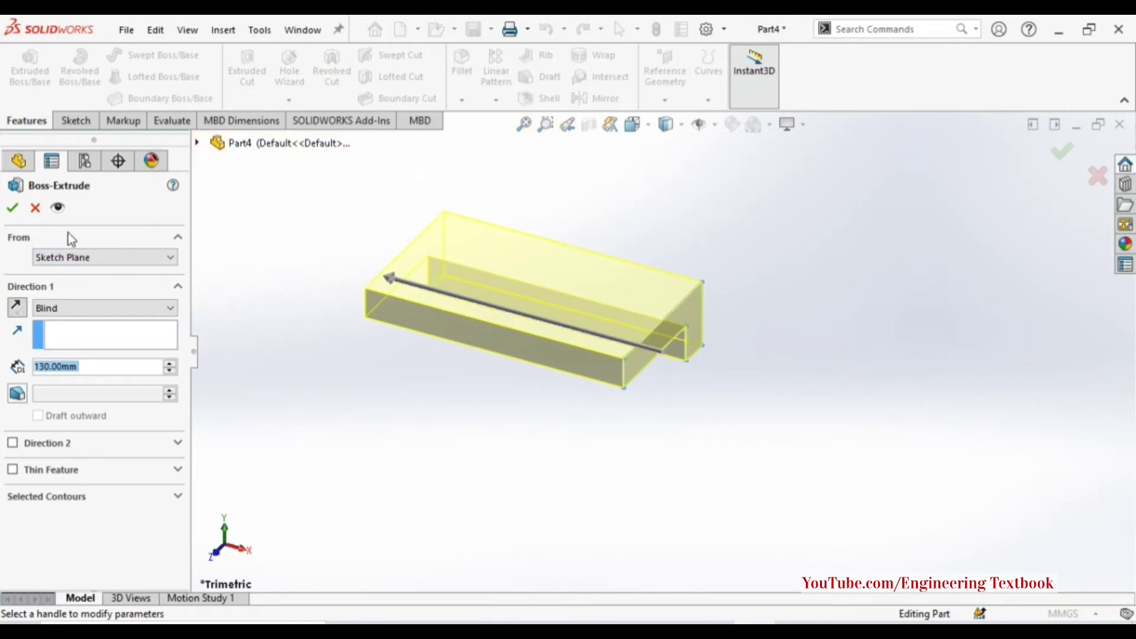
click(16, 209)
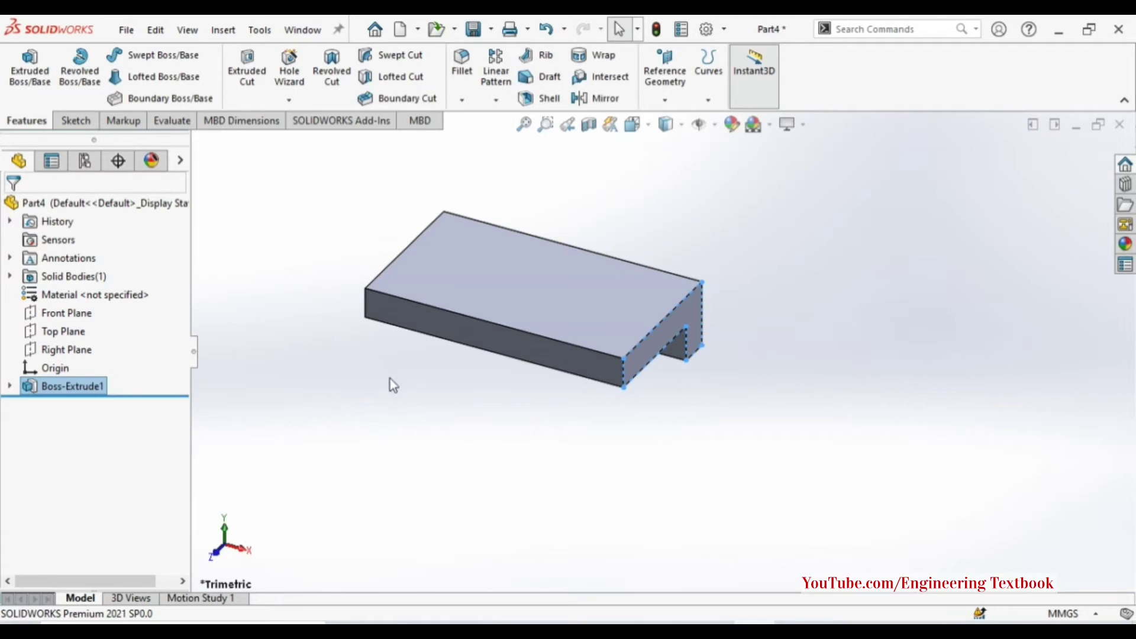
Open a new sketch (Sketch2) on the bracket's L-shaped end face.
click(343, 482)
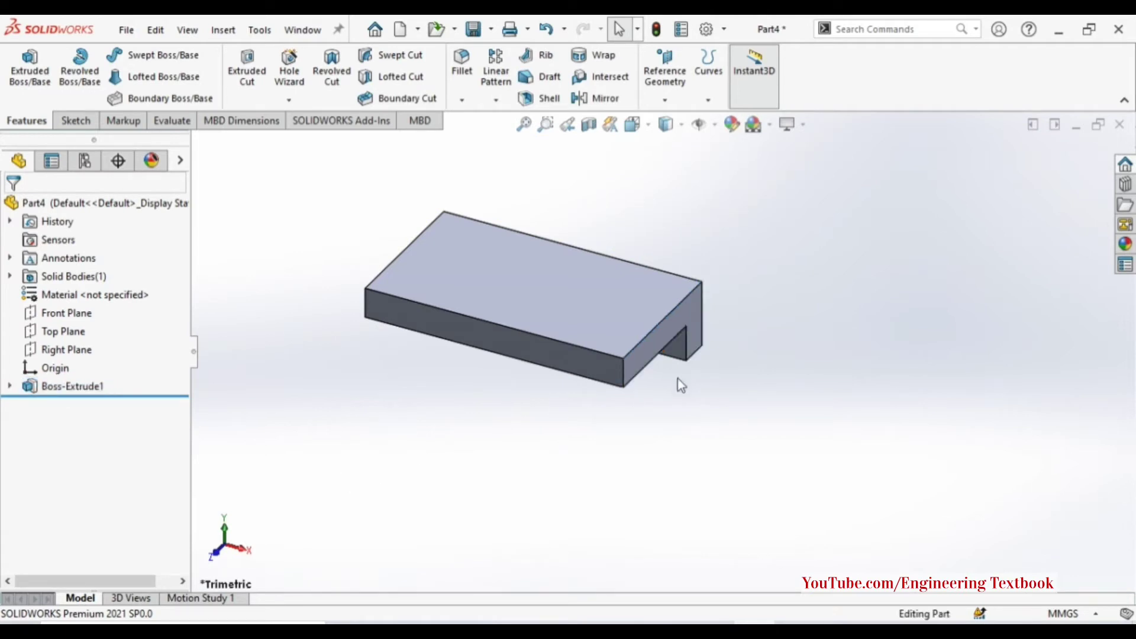
right_click(676, 318)
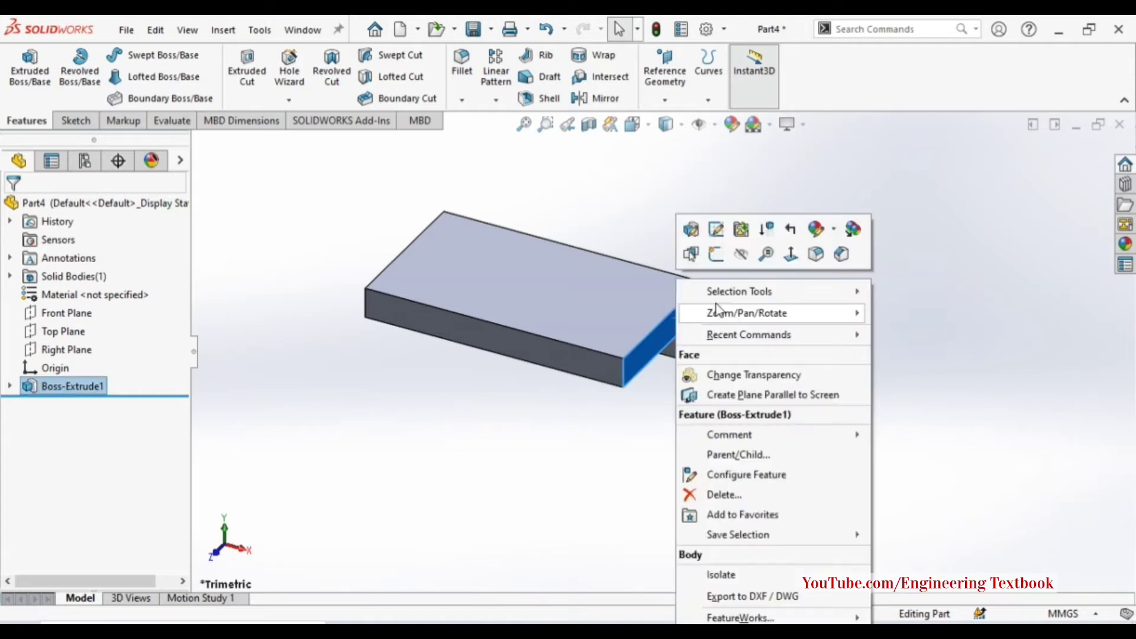
click(719, 254)
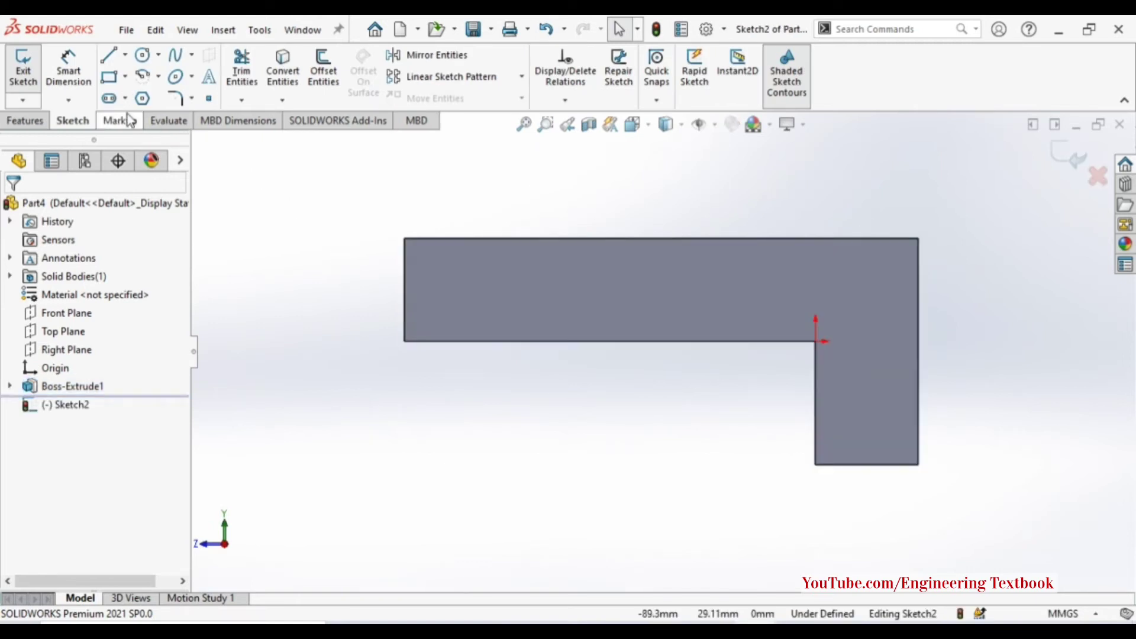
Draw a corner rectangle above the profile's top-right corner, then exit the sketch.
click(126, 82)
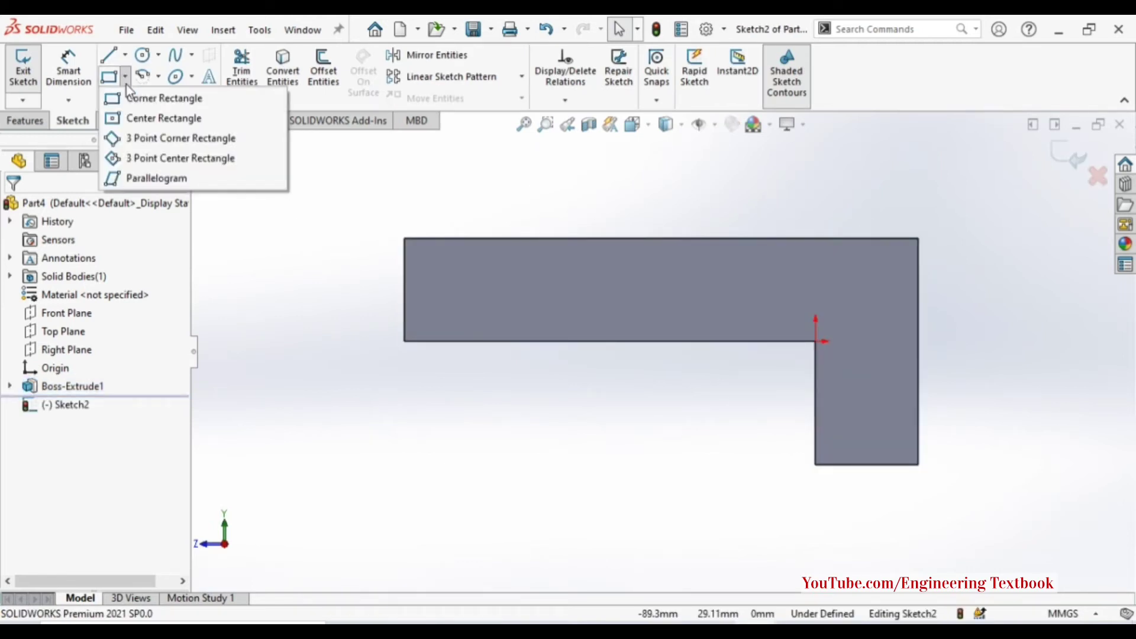
click(128, 99)
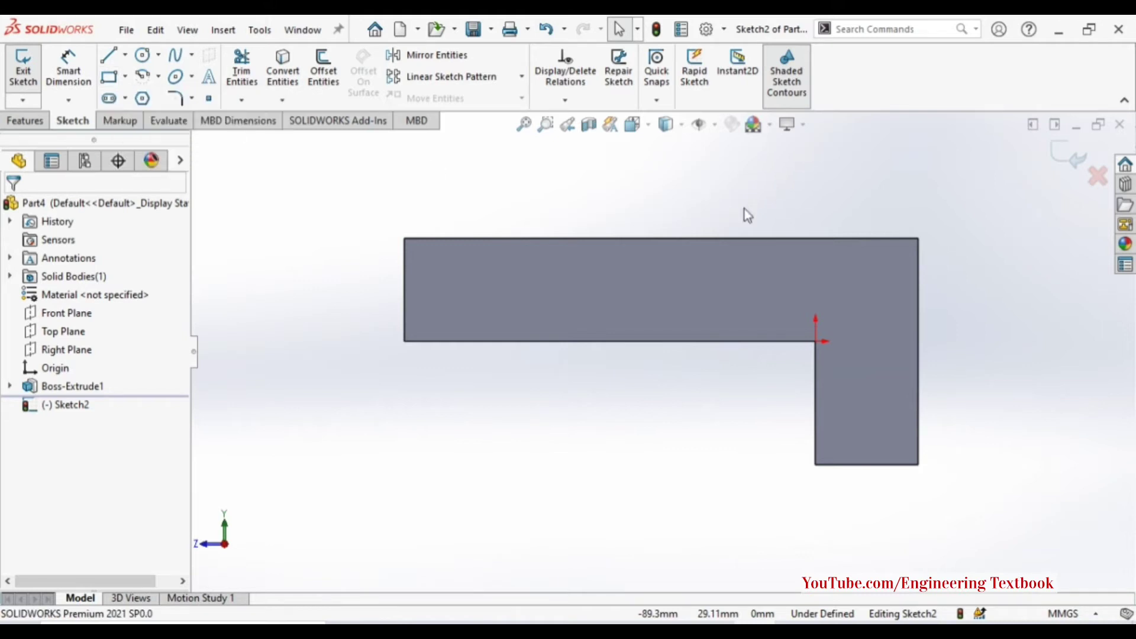
click(916, 237)
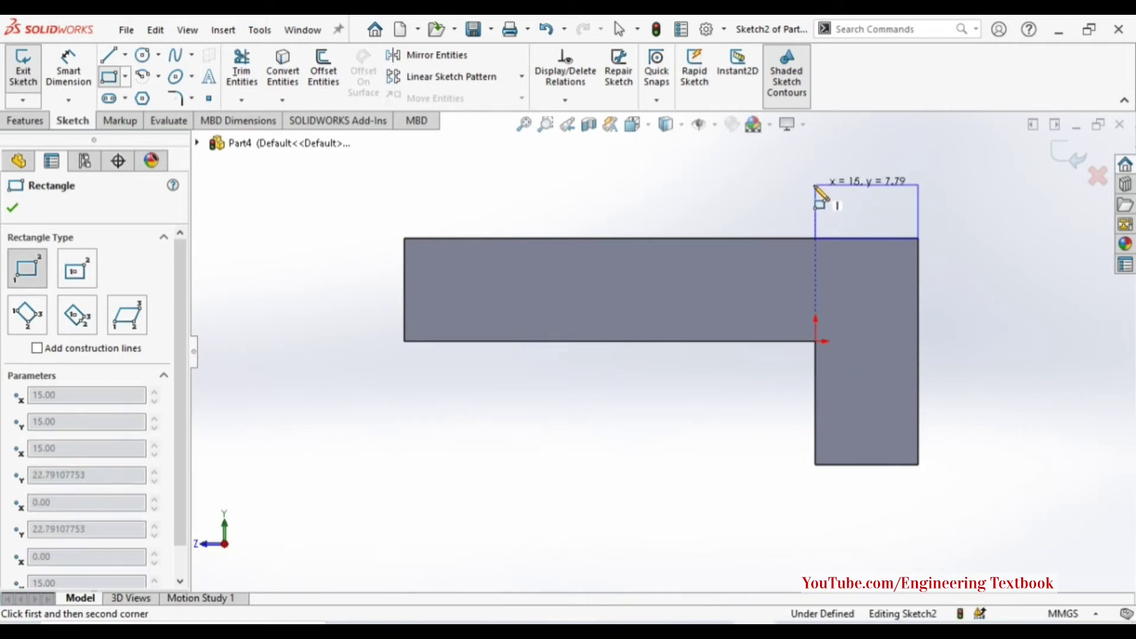
click(817, 187)
key(f)
scroll(837, 215, down, 1)
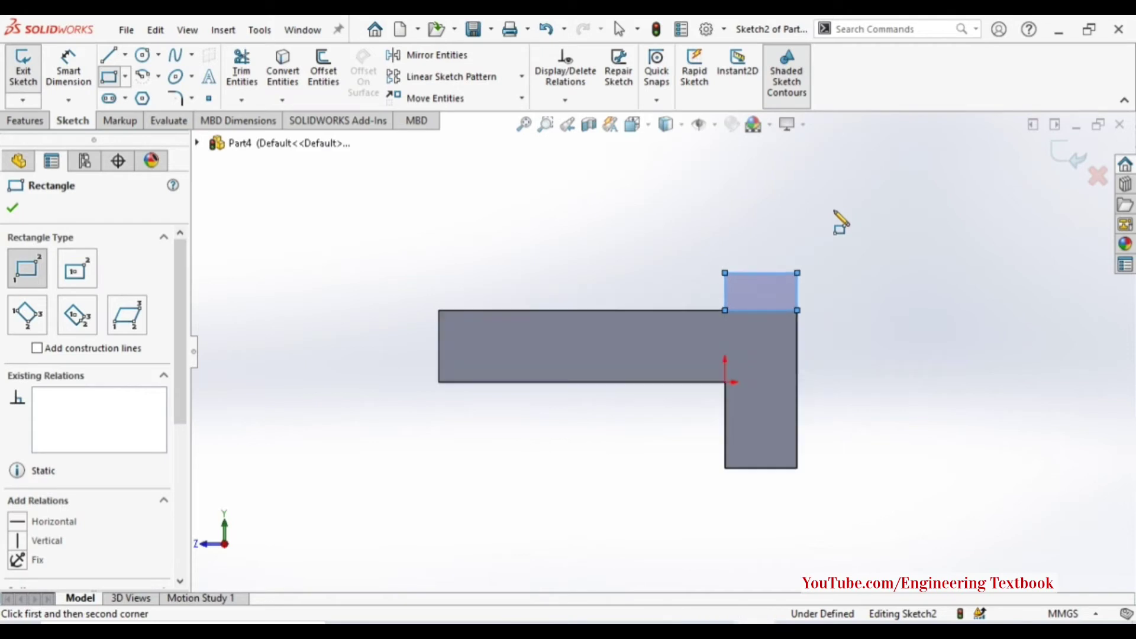
click(15, 213)
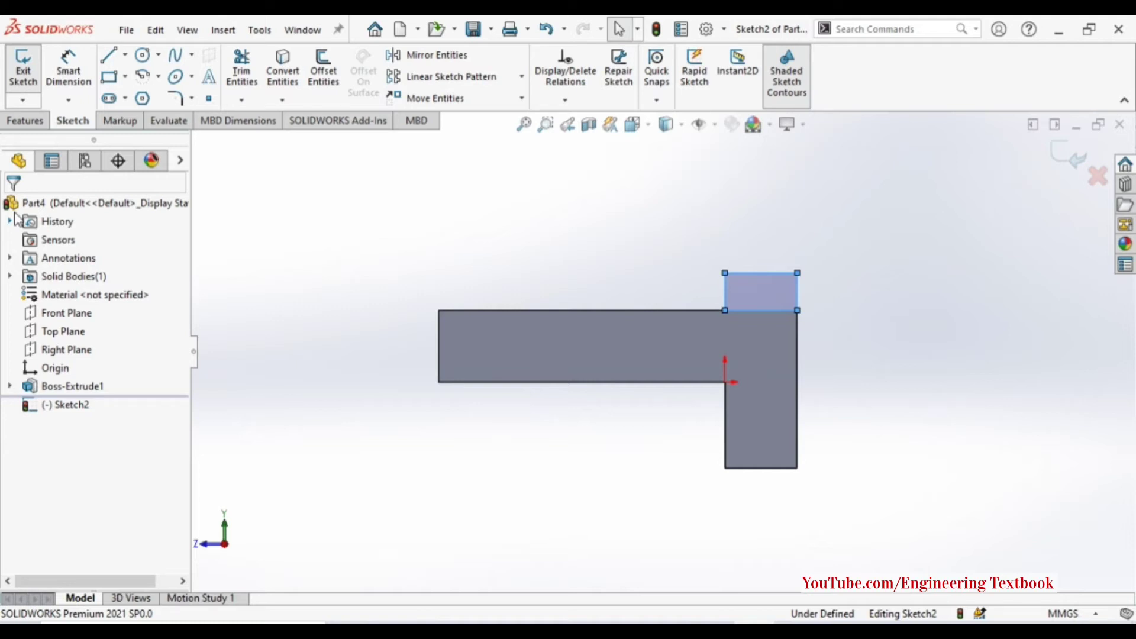
click(24, 74)
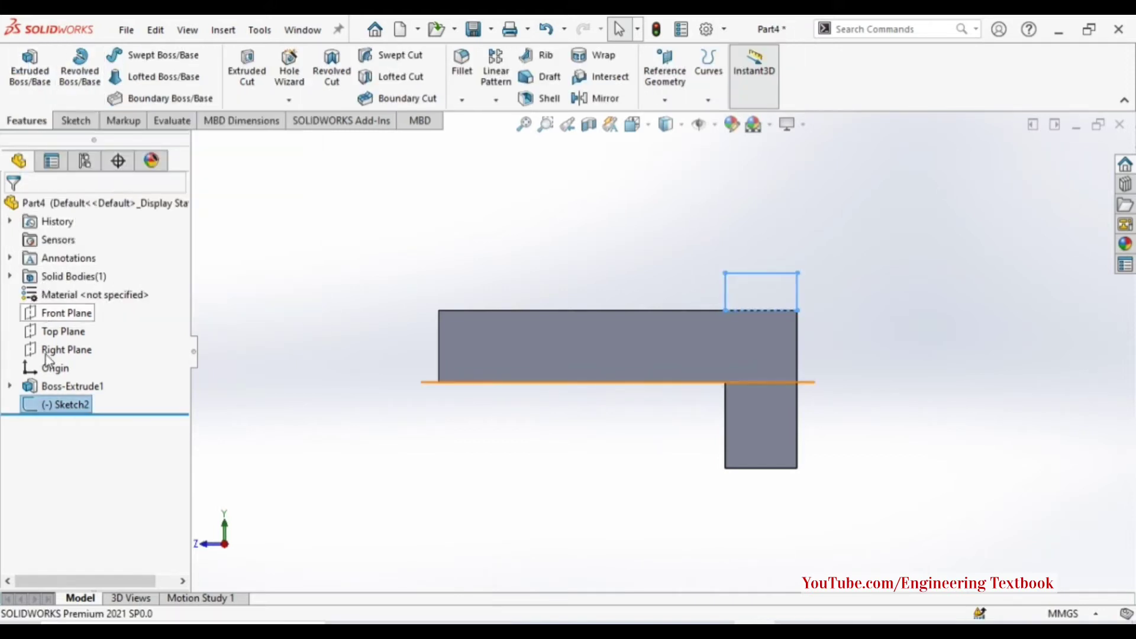
Reopen Sketch2 and set 75 mm from the profile's bottom to the tab's top.
click(67, 407)
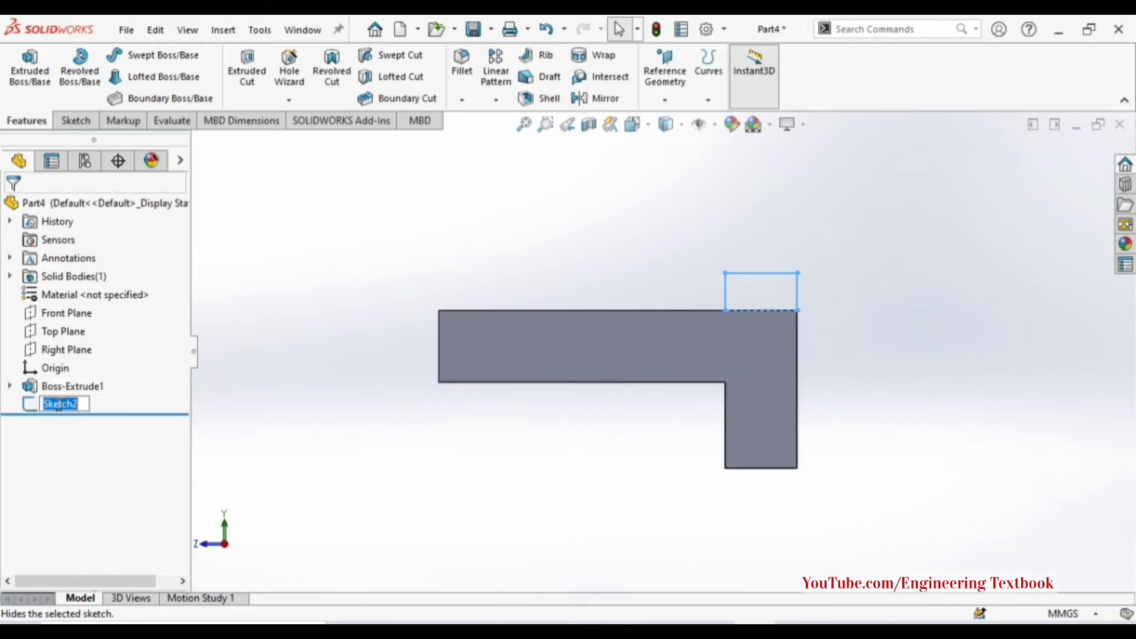
click(37, 407)
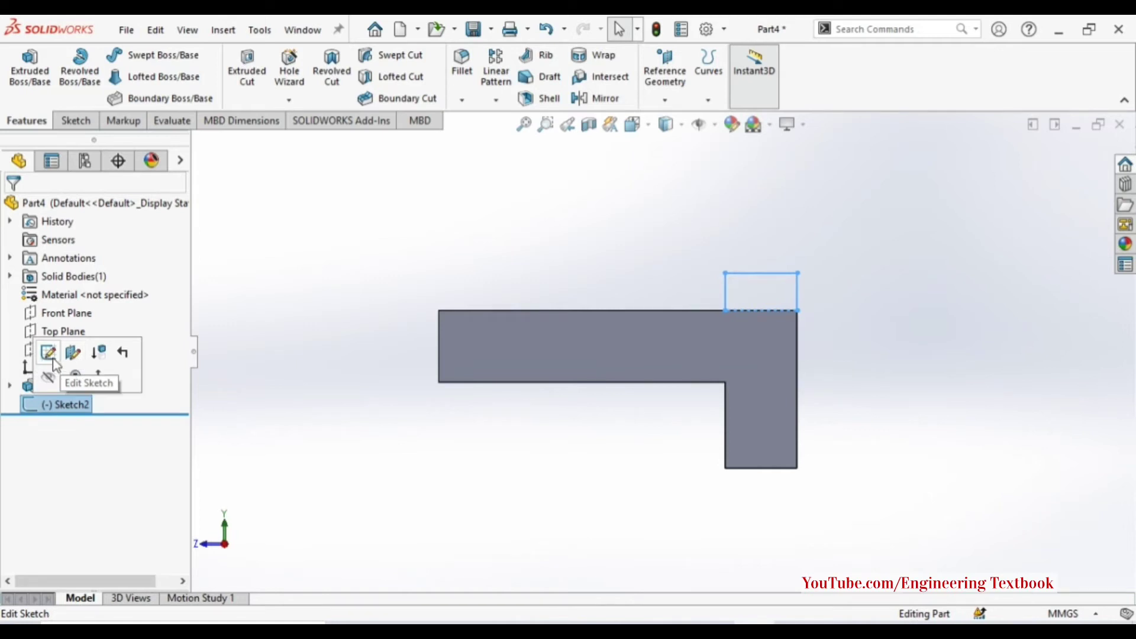
click(52, 358)
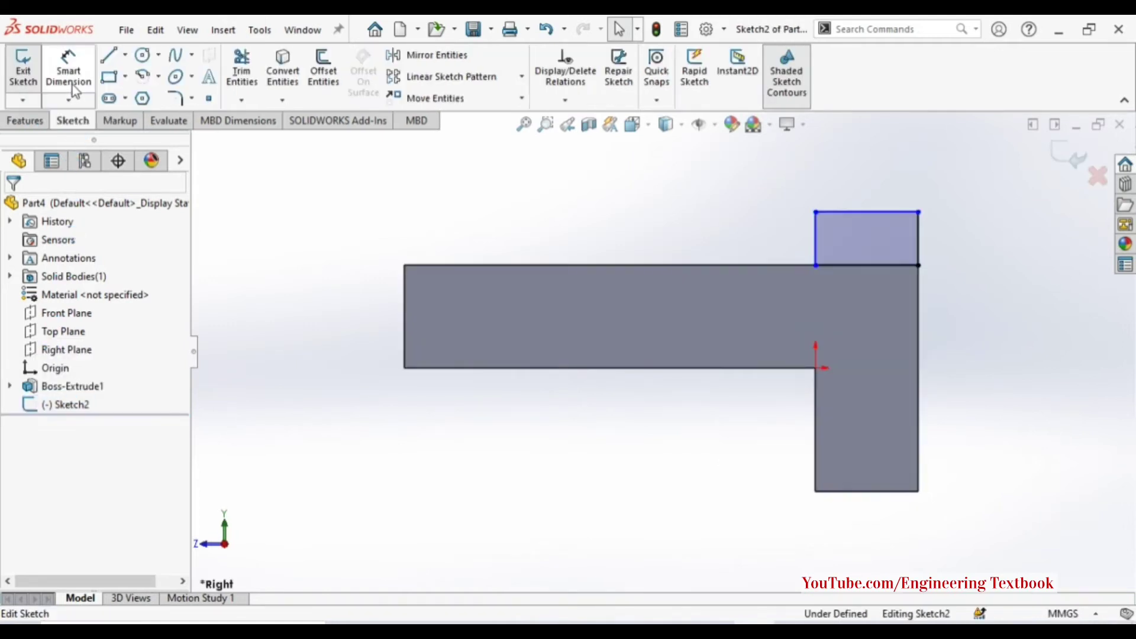
click(73, 84)
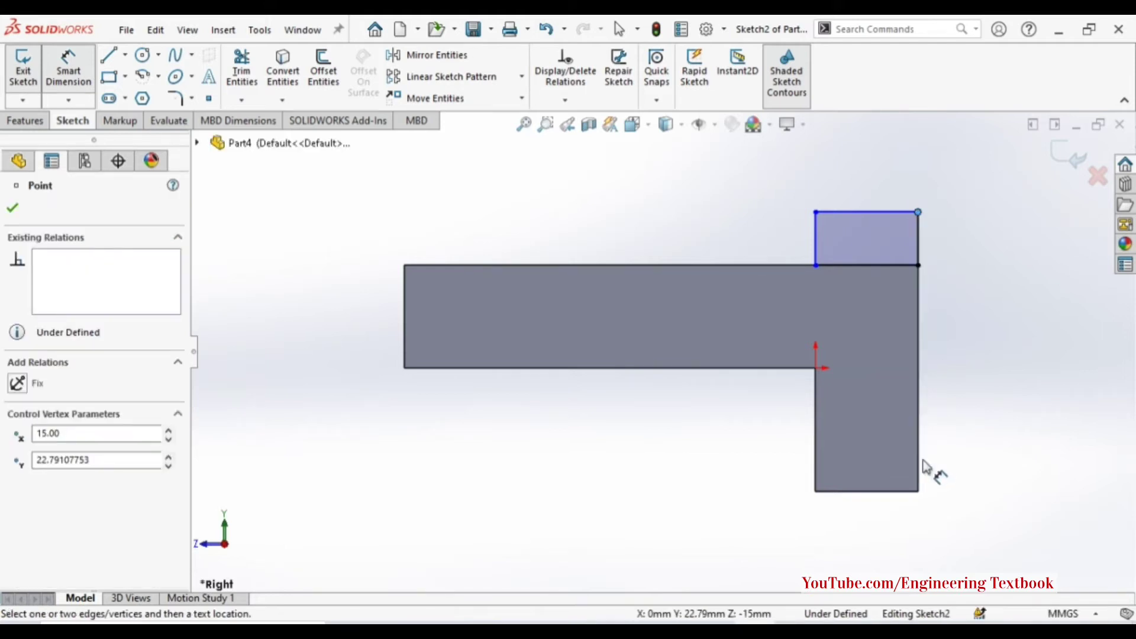
click(917, 495)
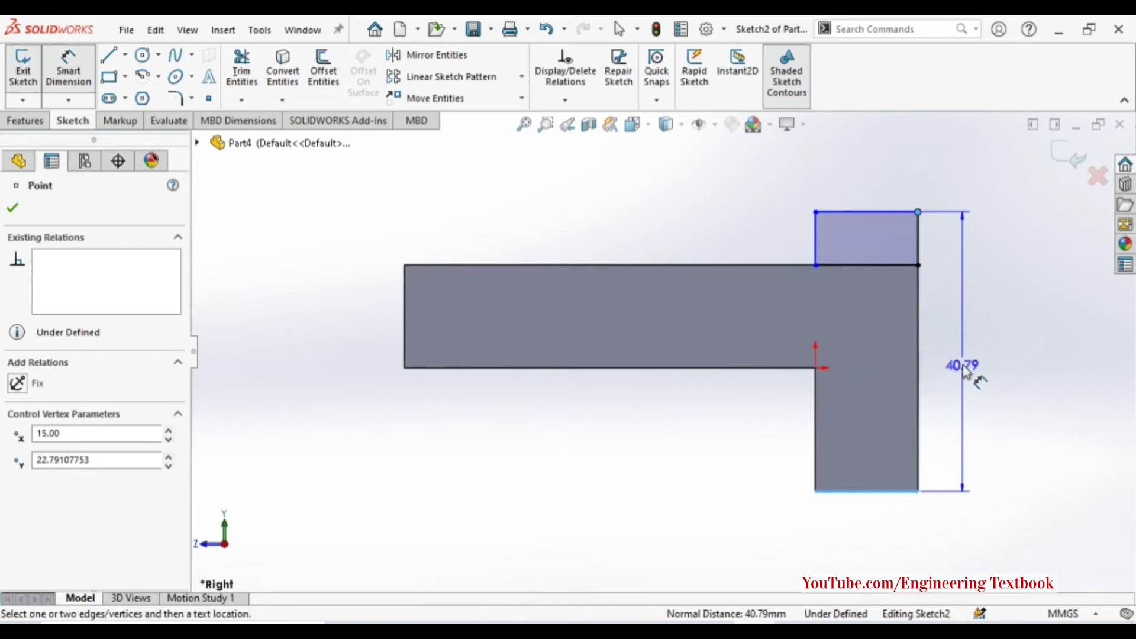
click(961, 365)
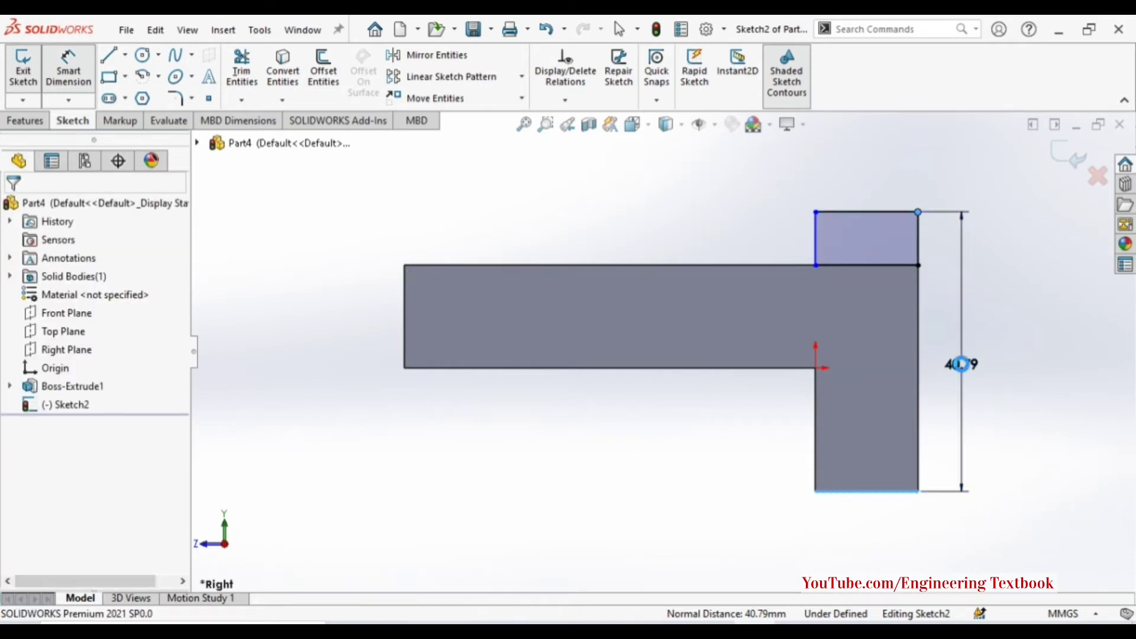
text(75)
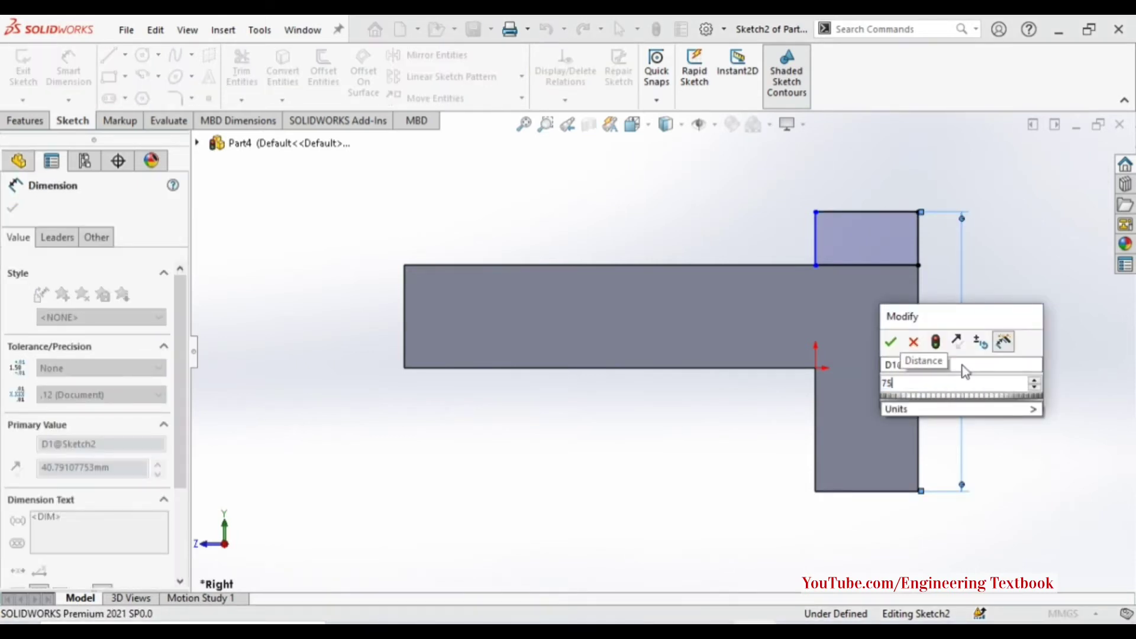
key(Return)
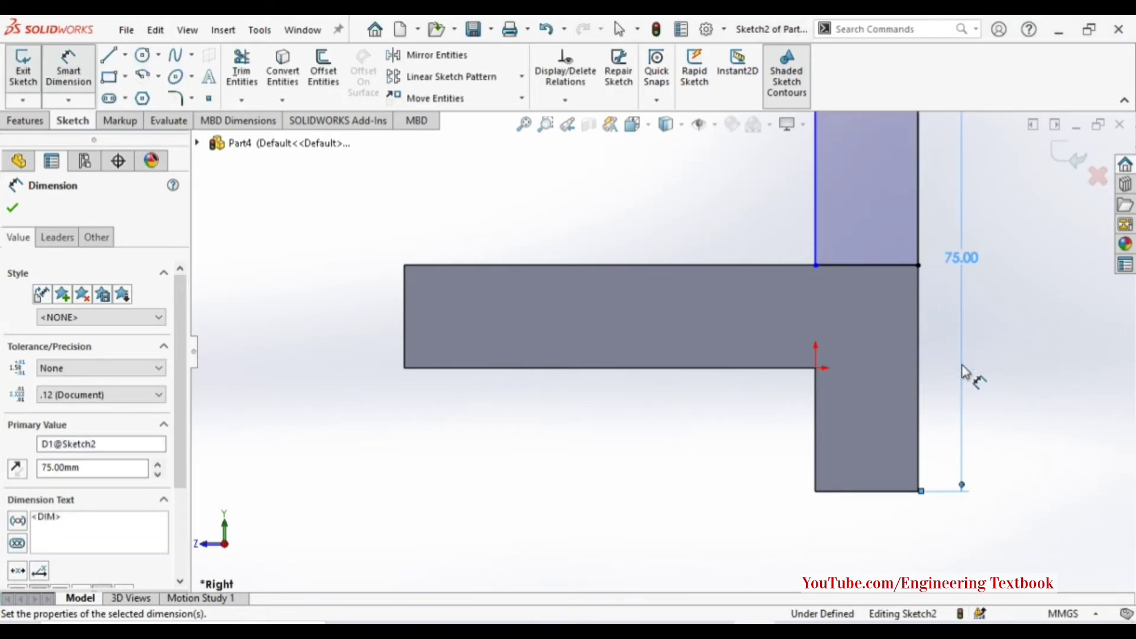
Dimension the tab rectangle's top edge to 15 mm wide.
key(f)
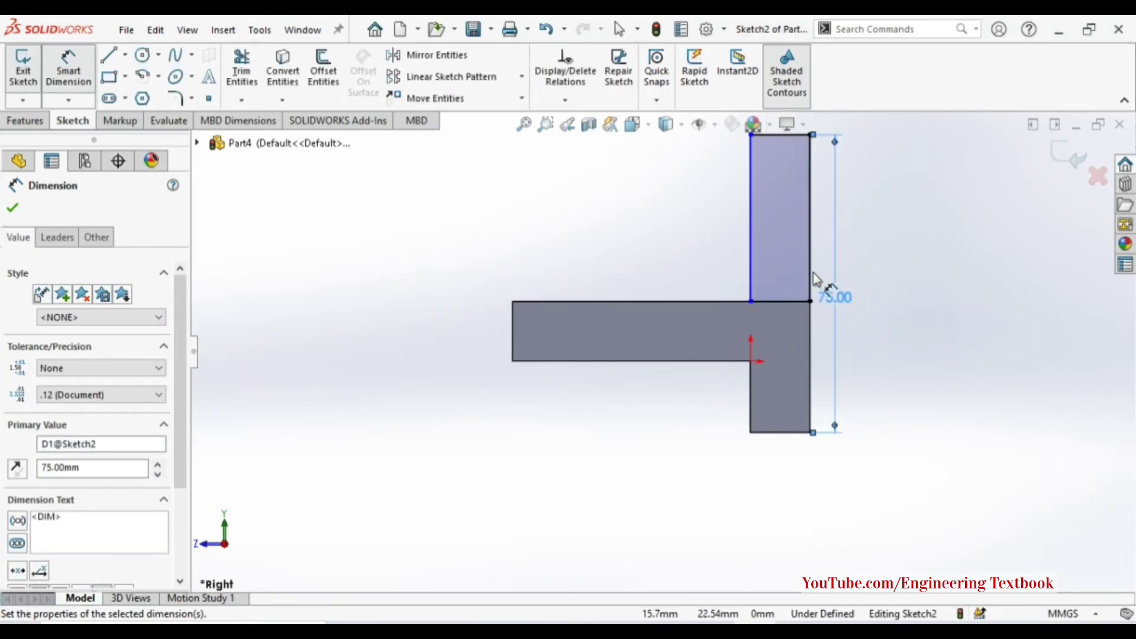
key(z)
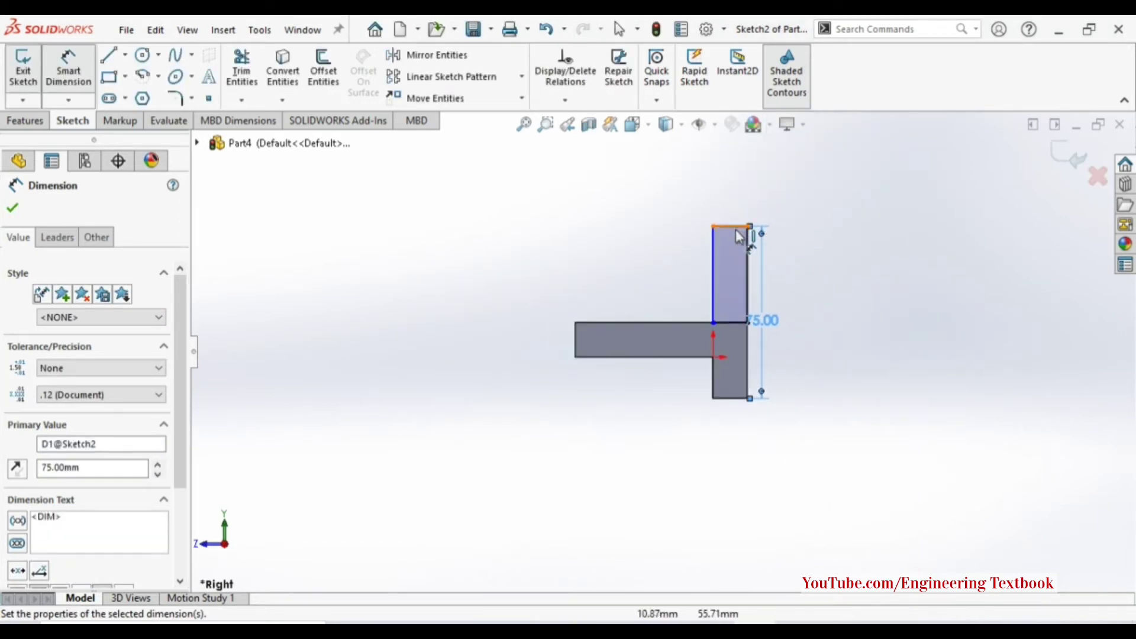
click(730, 226)
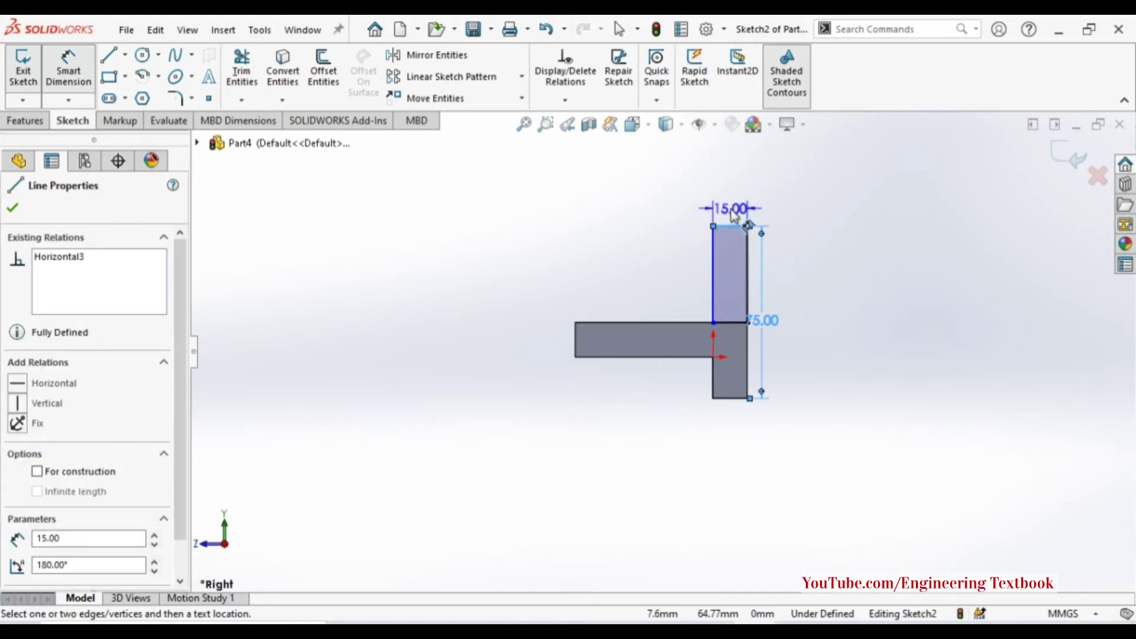
click(733, 216)
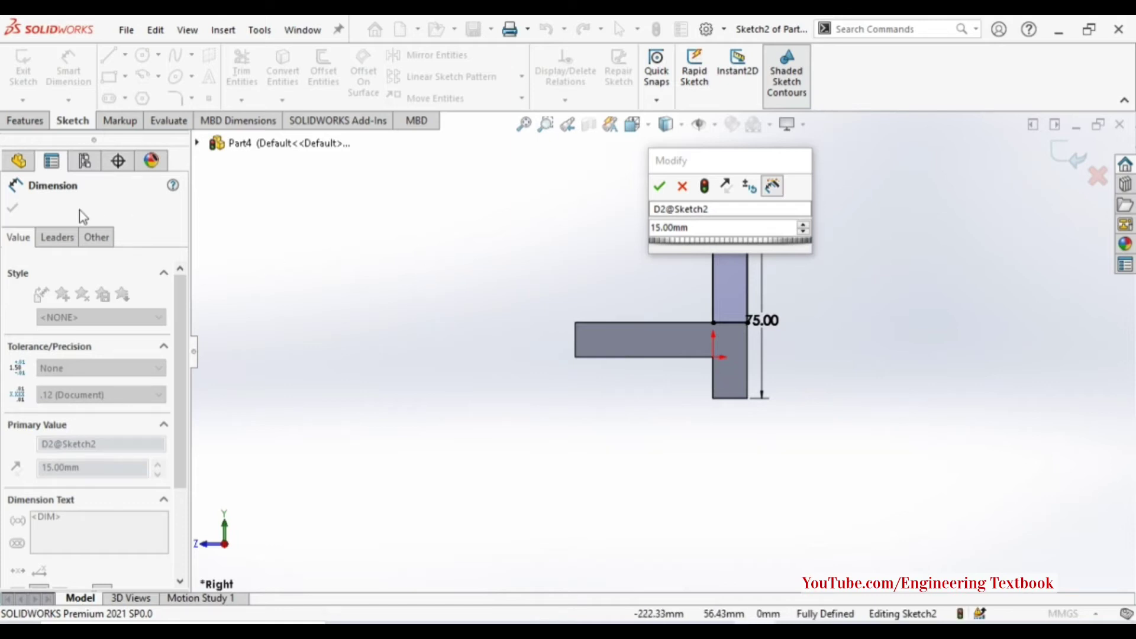
click(527, 267)
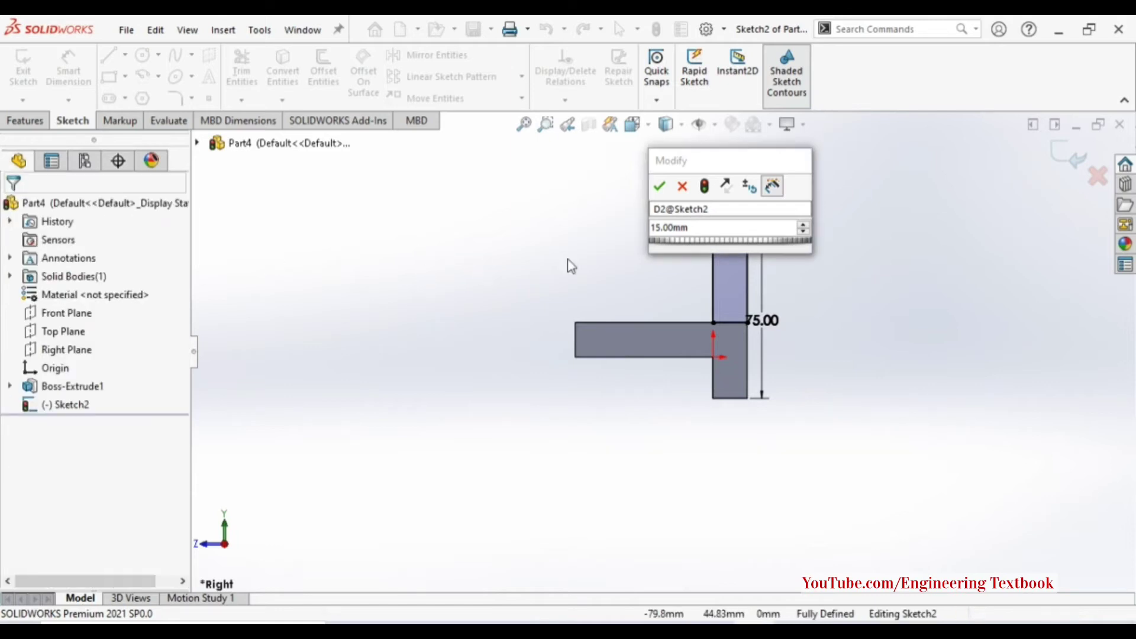
click(710, 232)
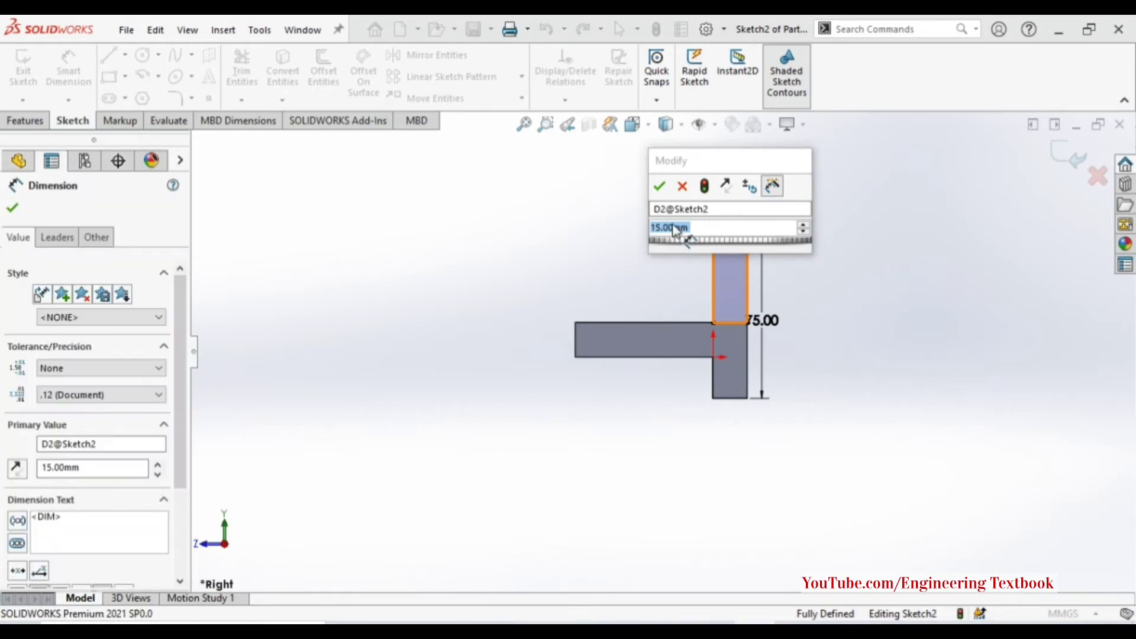
key(Return)
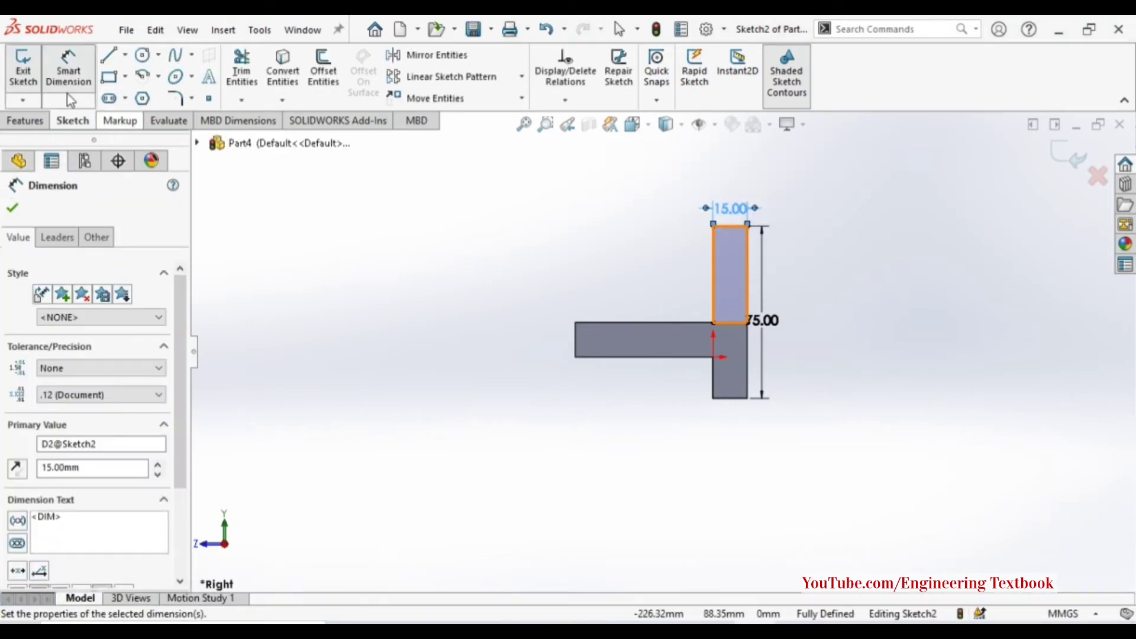
click(33, 127)
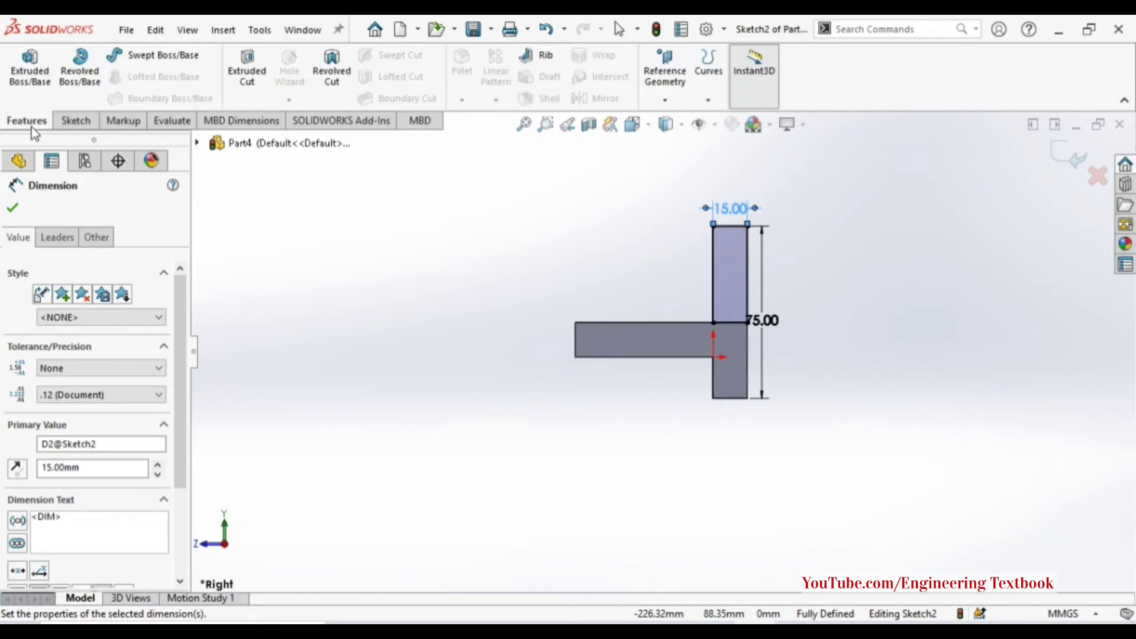
Extrude the tab rectangle blind 130 mm, reversed, into a wall along the base.
click(9, 77)
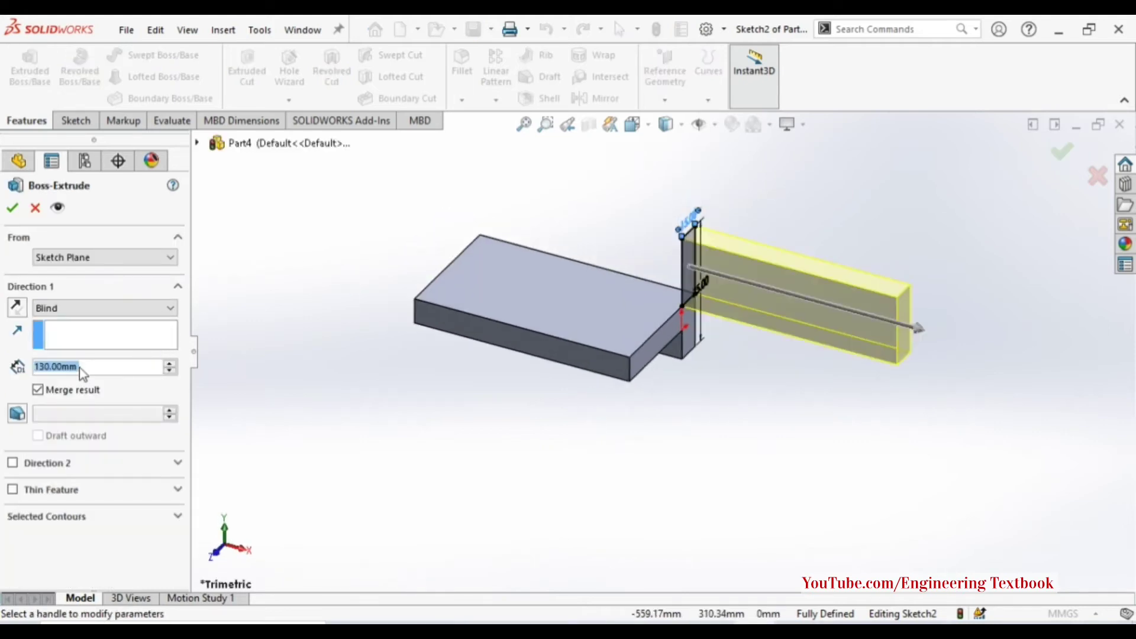
click(19, 307)
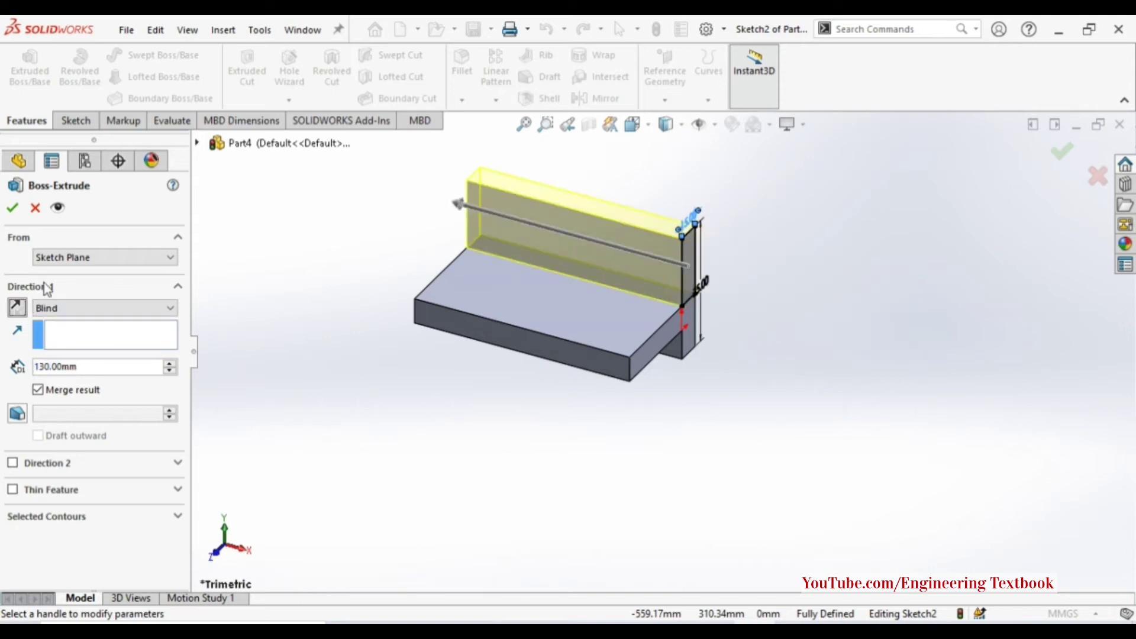
click(14, 216)
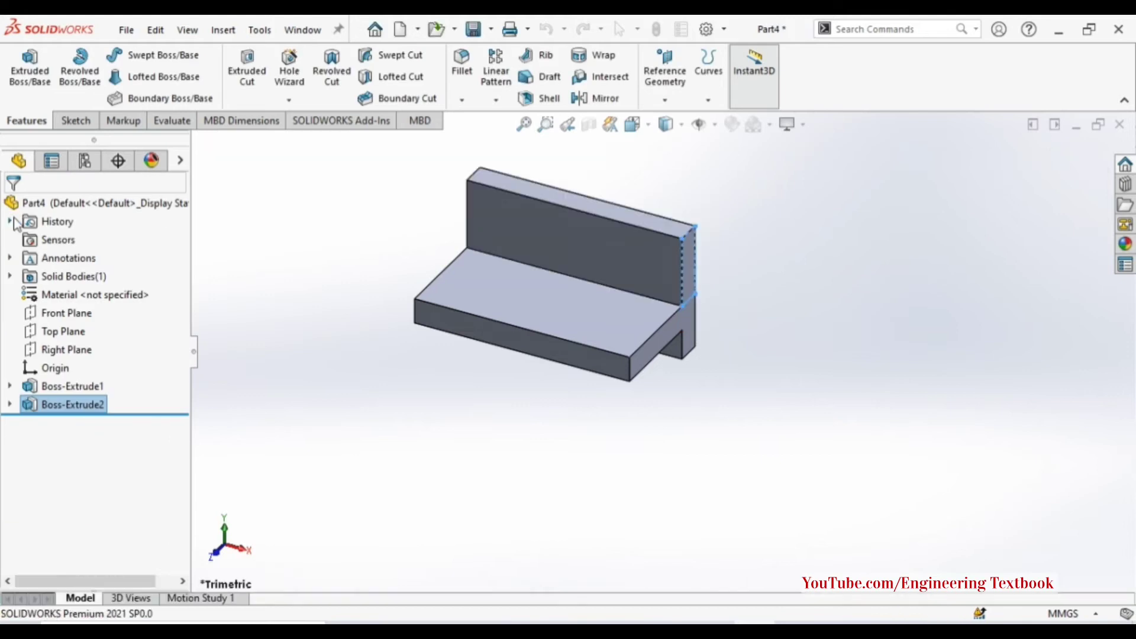
click(799, 420)
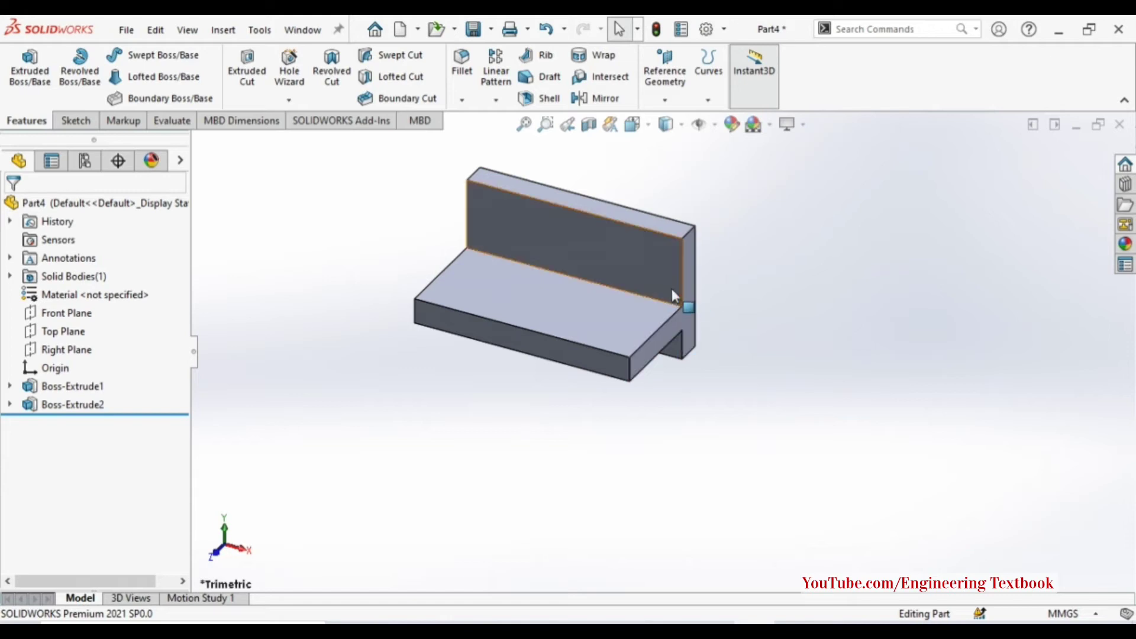
Create Plane1 offset 65 mm from the bracket's side face, flipped into the part.
scroll(701, 321, down, 2)
key(z)
key(z)
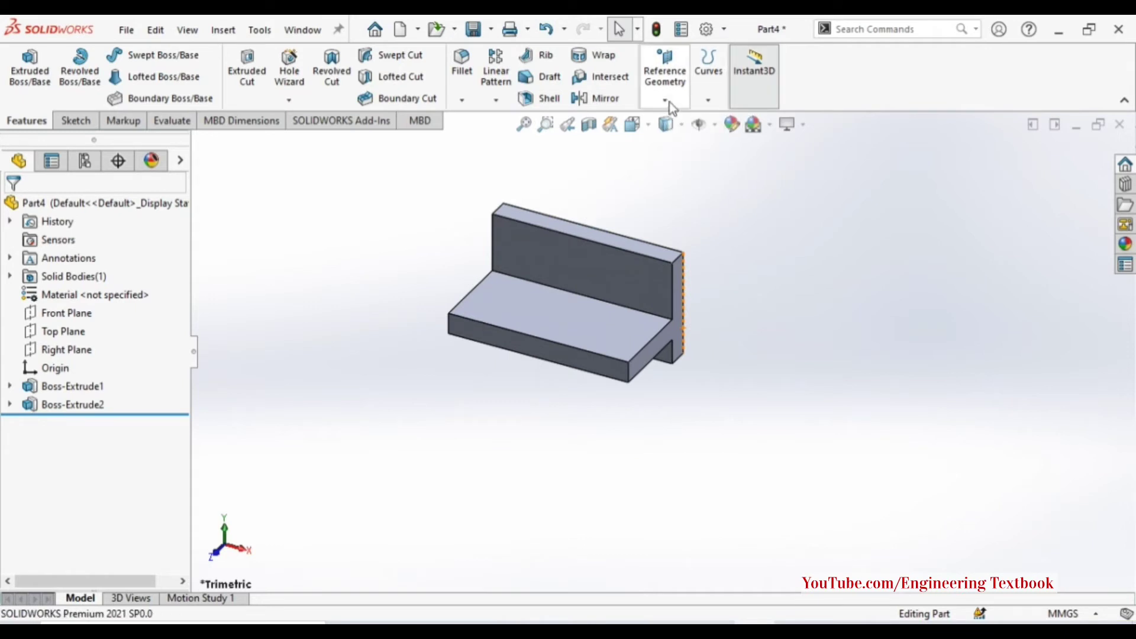
click(667, 101)
click(678, 121)
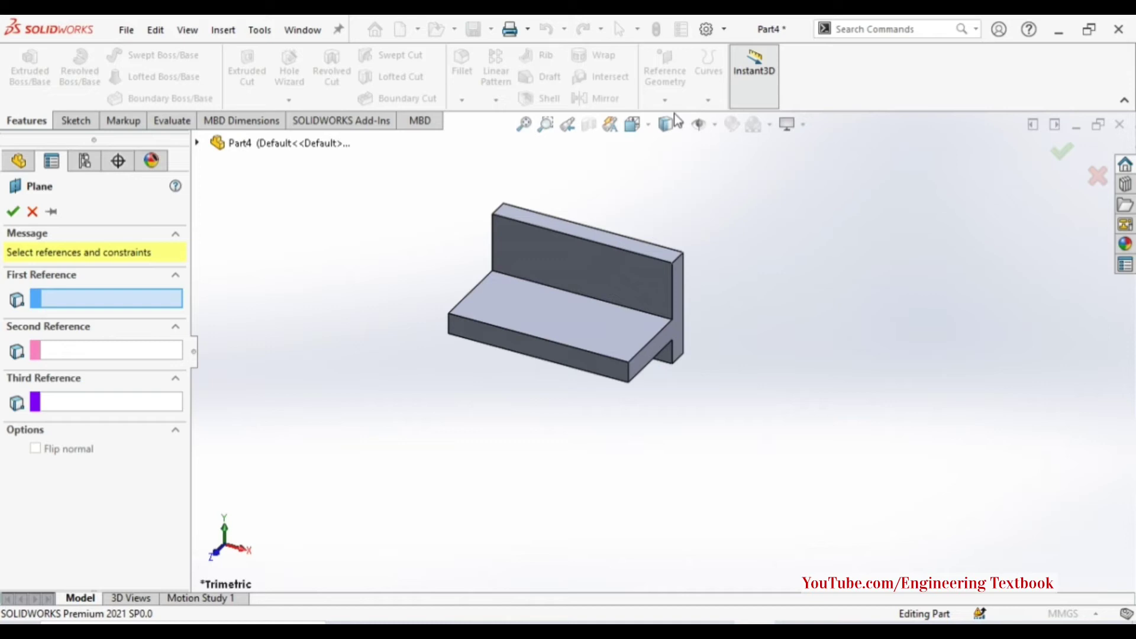
click(678, 342)
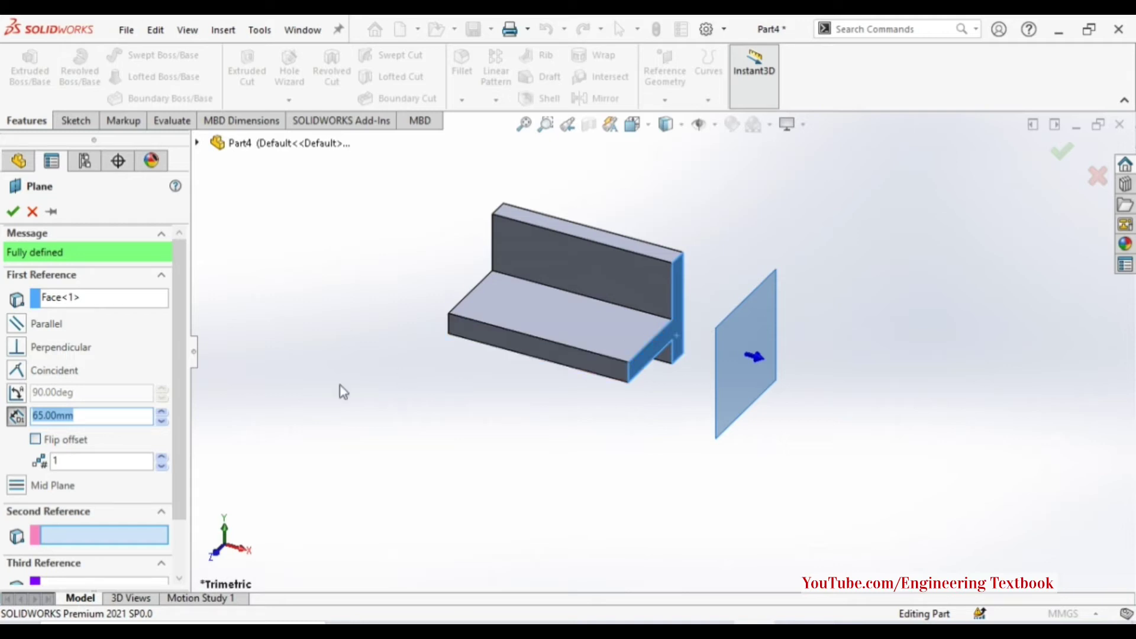
click(34, 440)
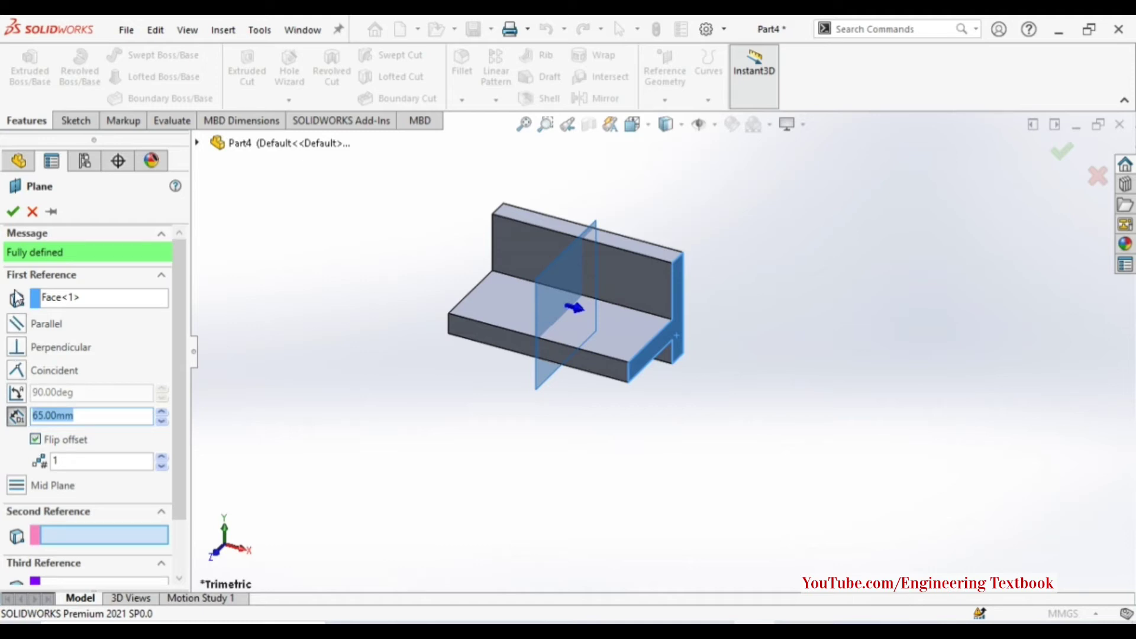
click(14, 214)
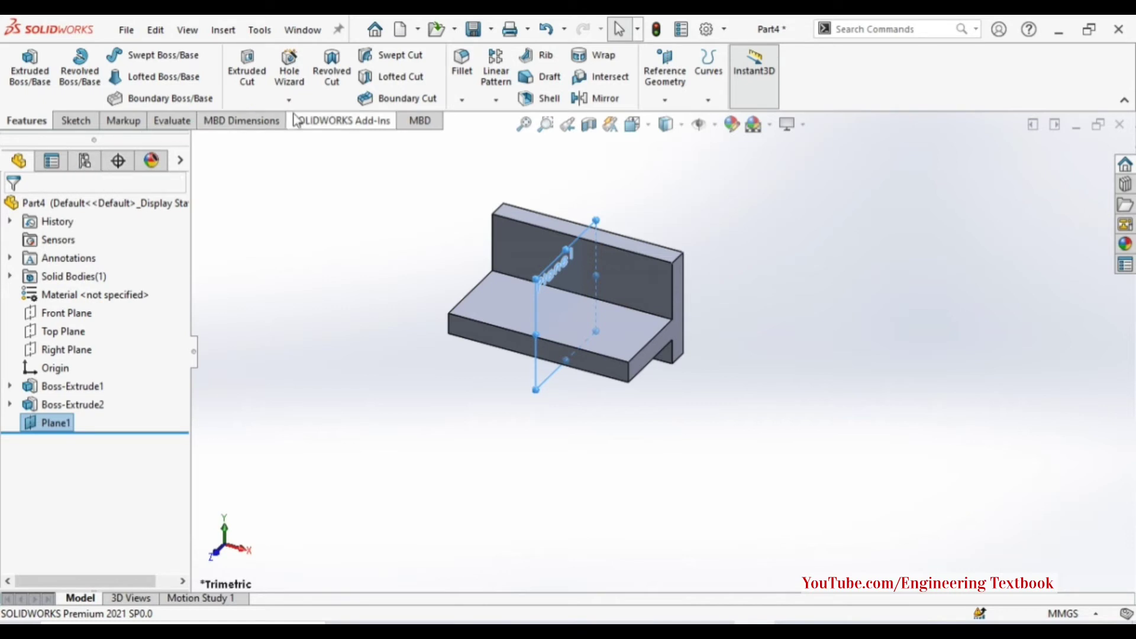
Sketch a diagonal line on Plane1 from the wall's top inner corner to the base's outer corner.
click(532, 56)
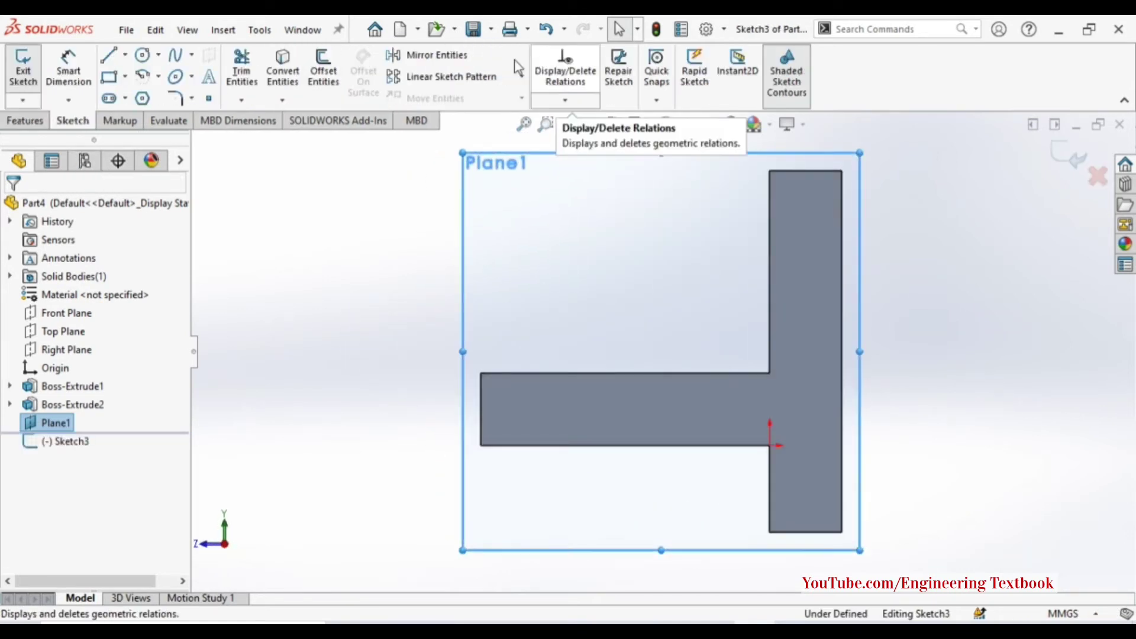
click(108, 55)
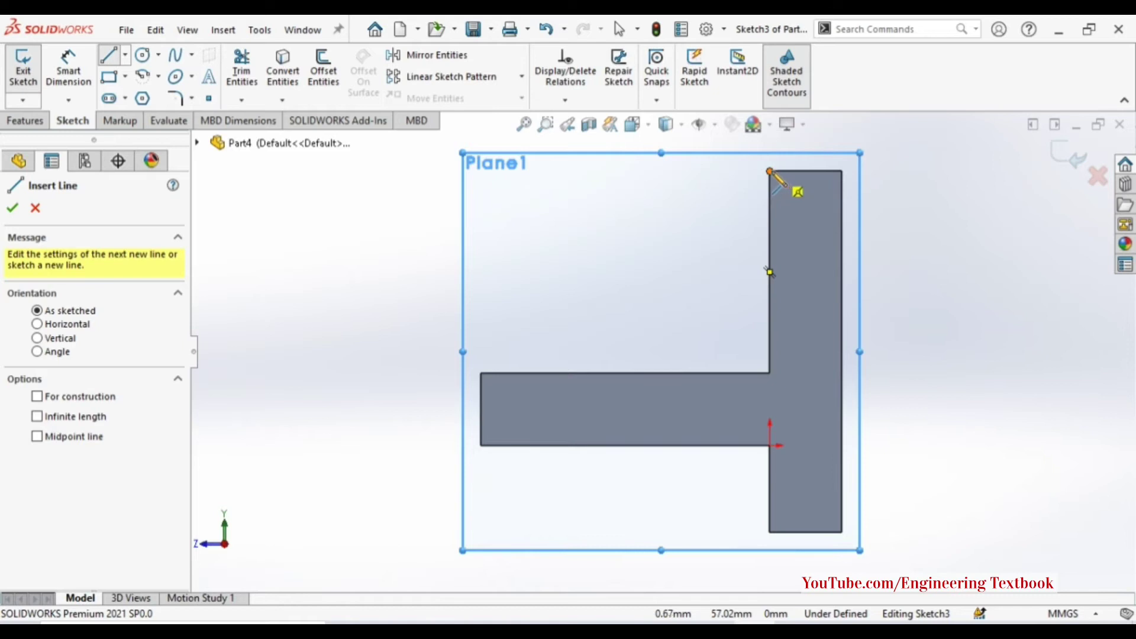
click(769, 171)
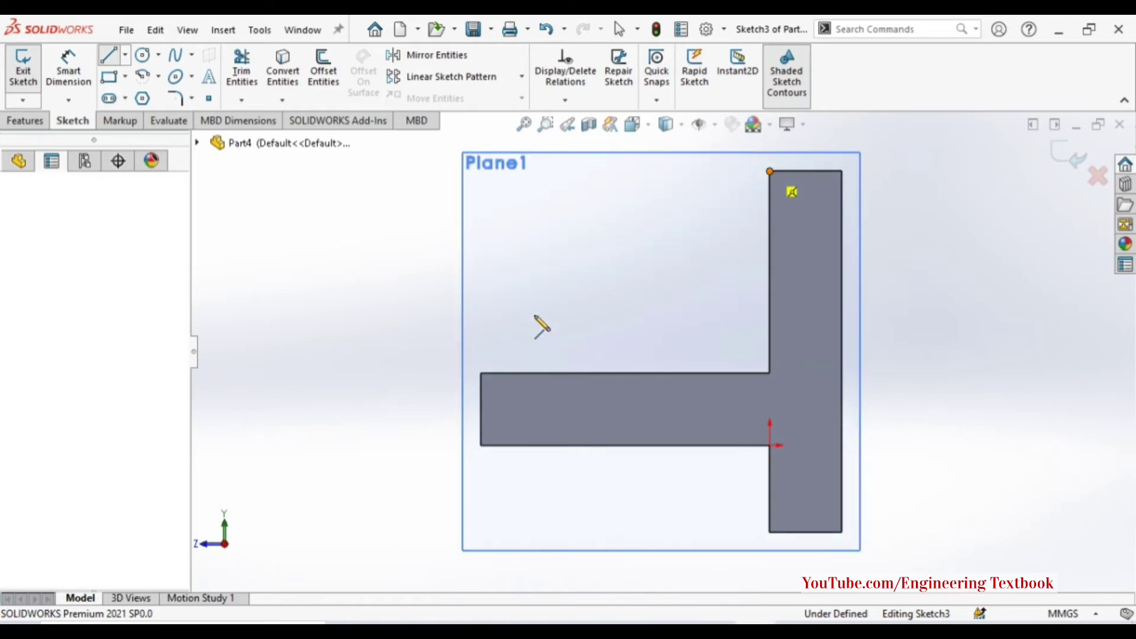
click(480, 373)
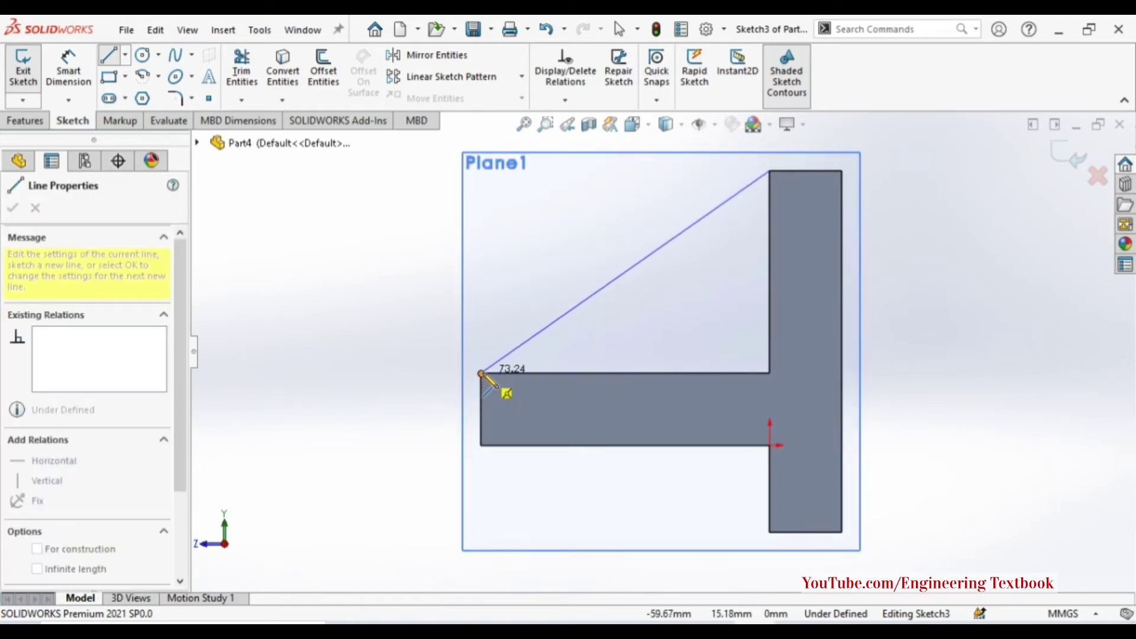
click(481, 373)
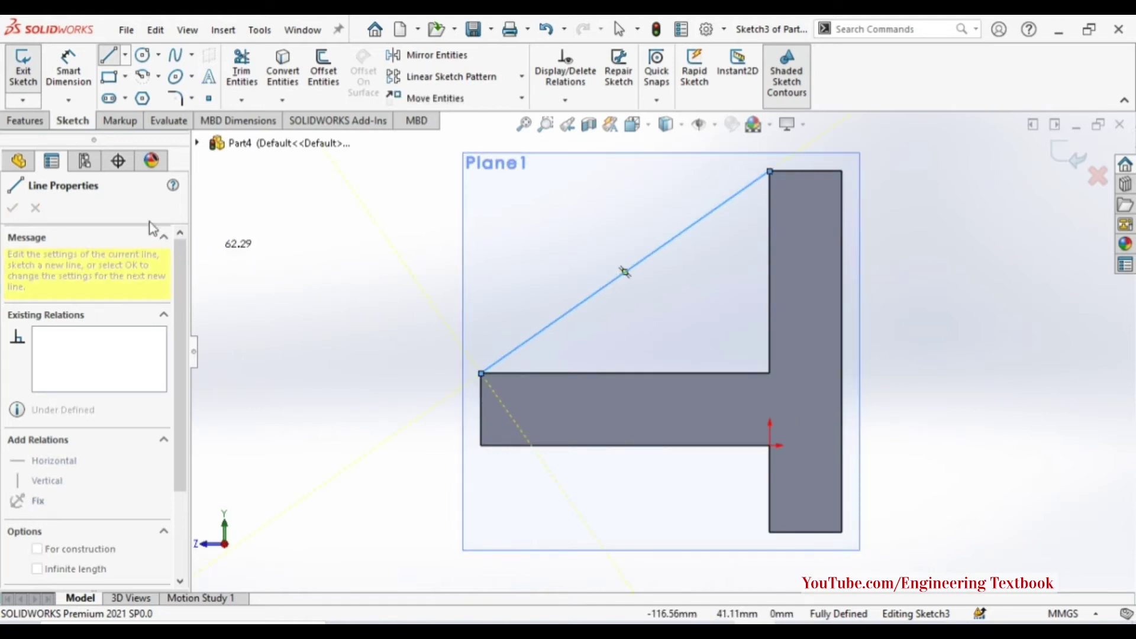
key(Escape)
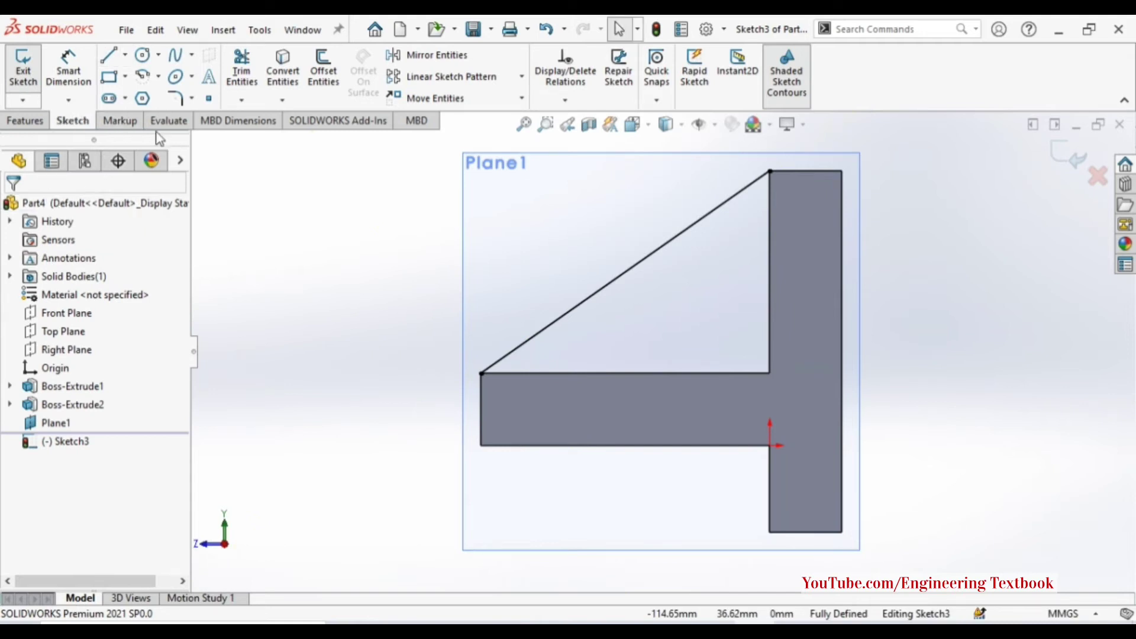
click(27, 65)
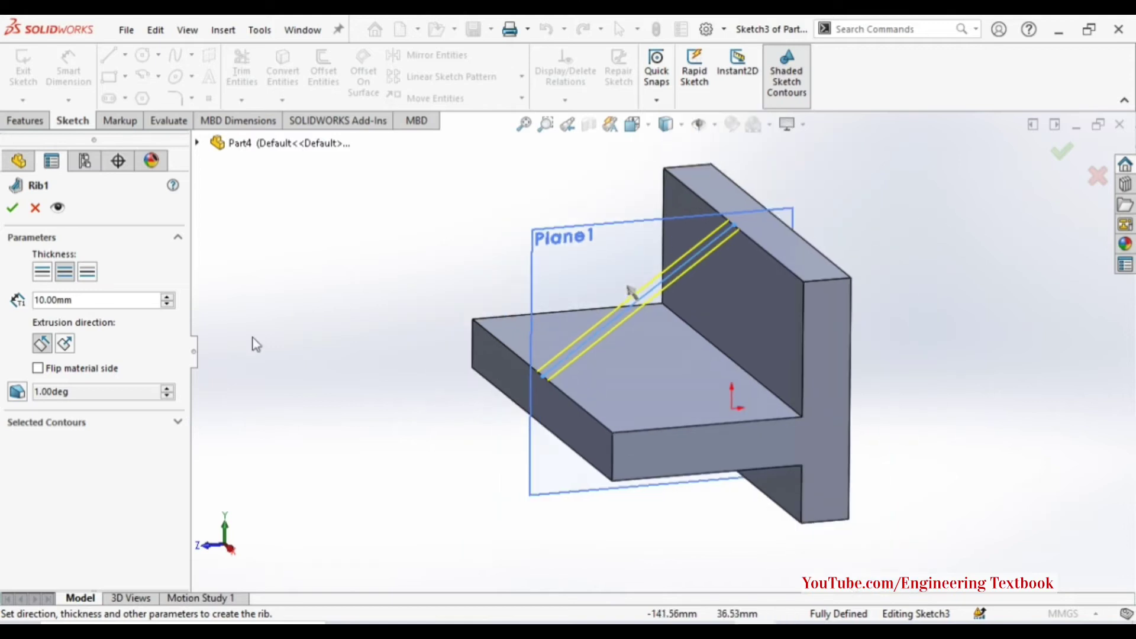
Flip the rib's material side toward the wall corner and confirm the 10 mm rib.
click(39, 368)
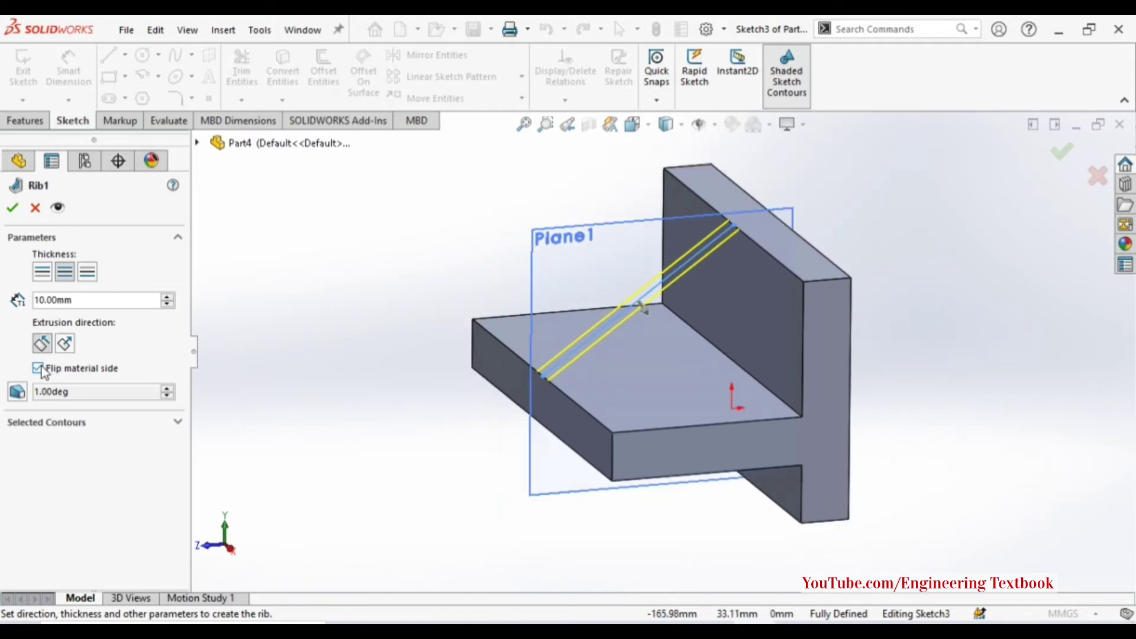
click(13, 208)
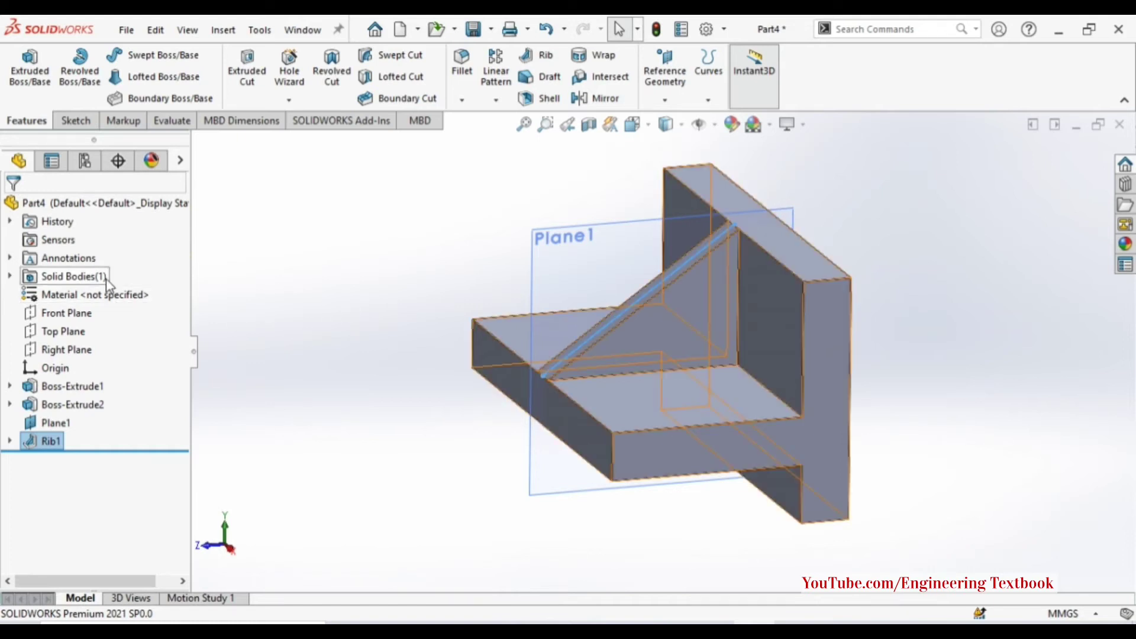
click(44, 449)
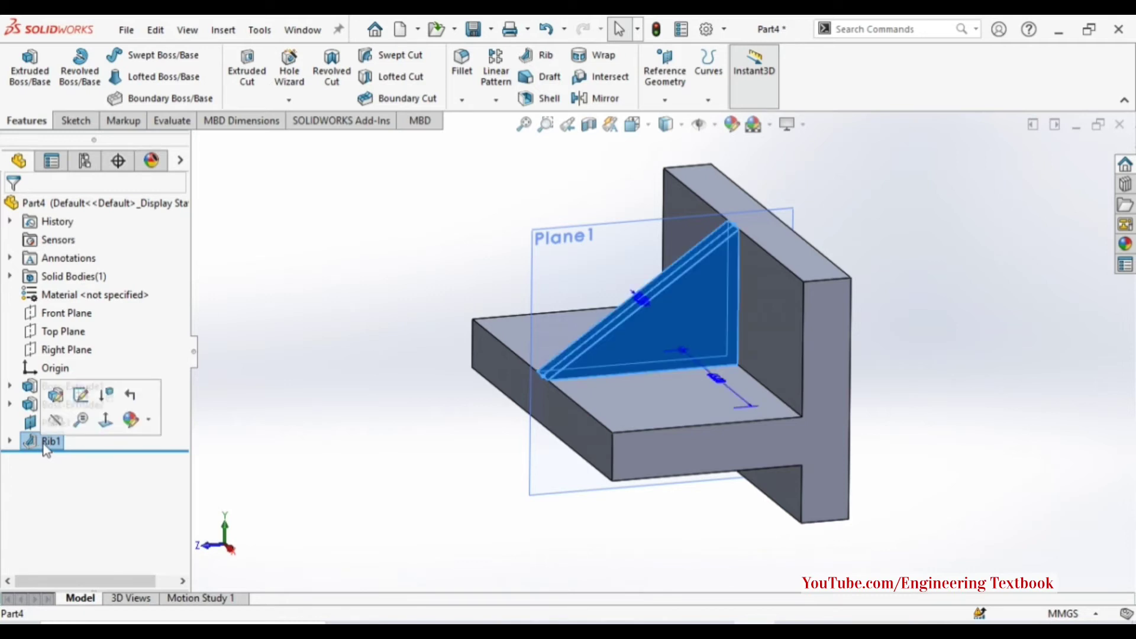
click(79, 400)
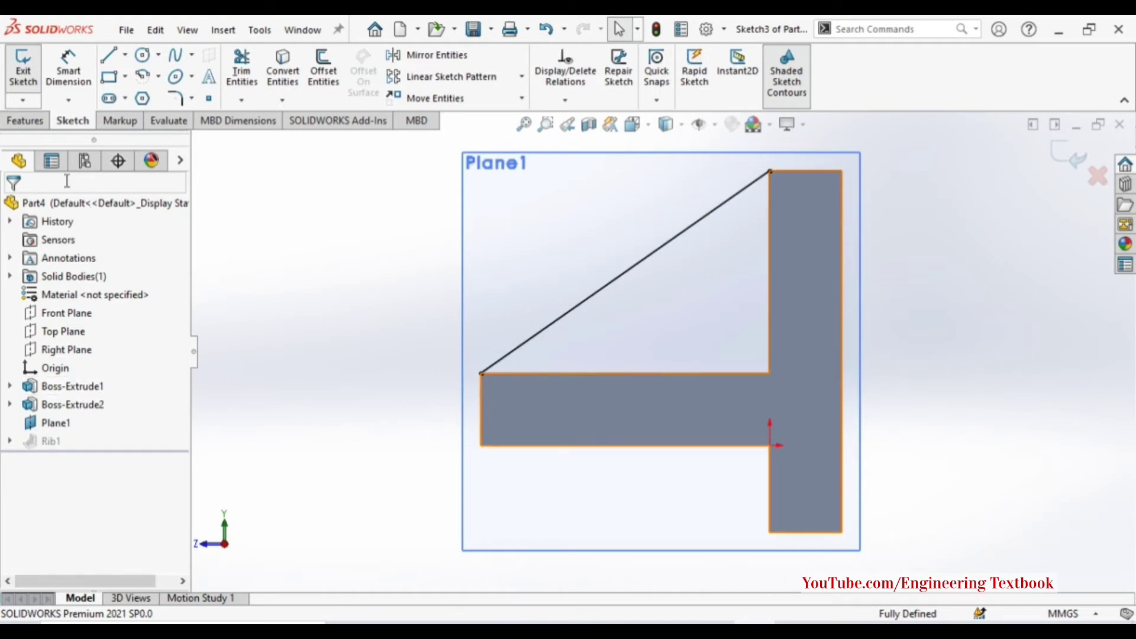
click(27, 77)
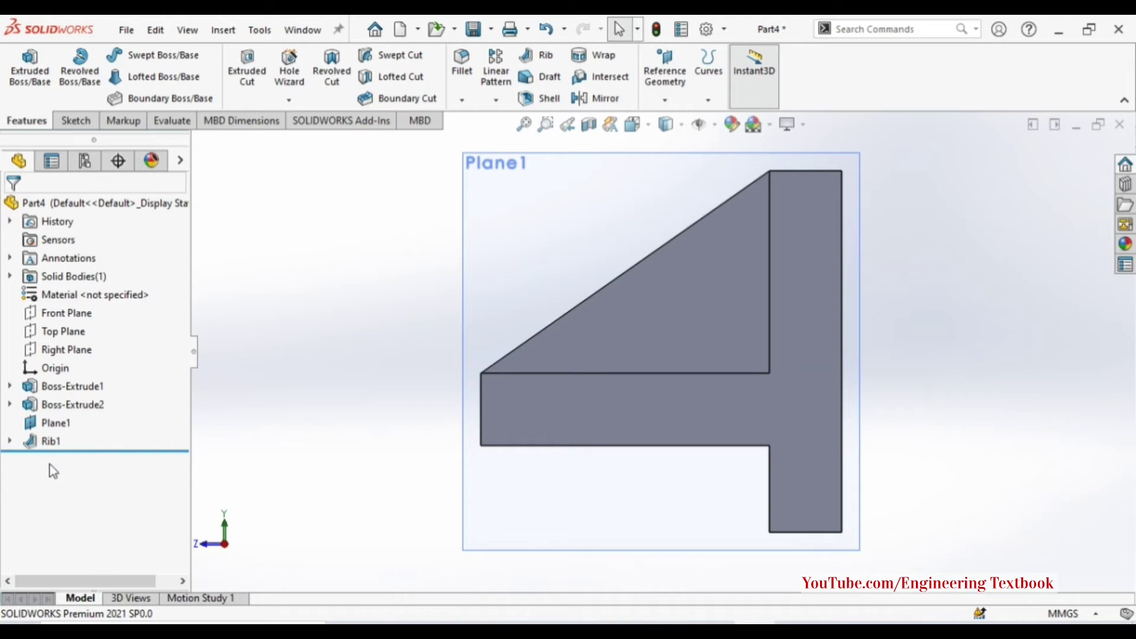
click(51, 445)
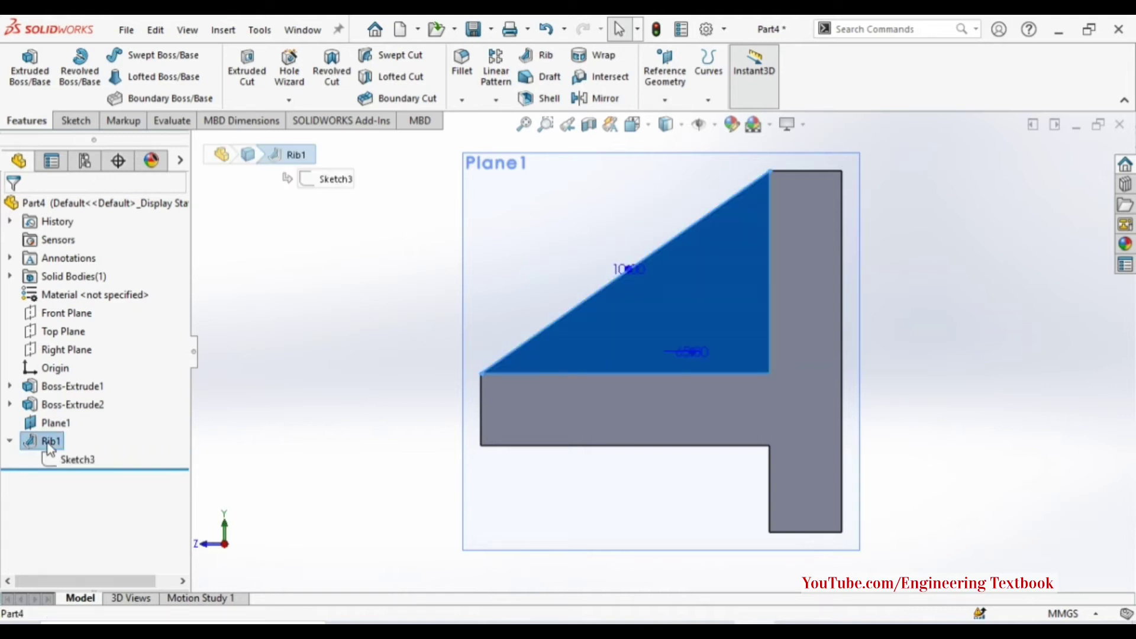
click(10, 442)
click(10, 442)
right_click(29, 448)
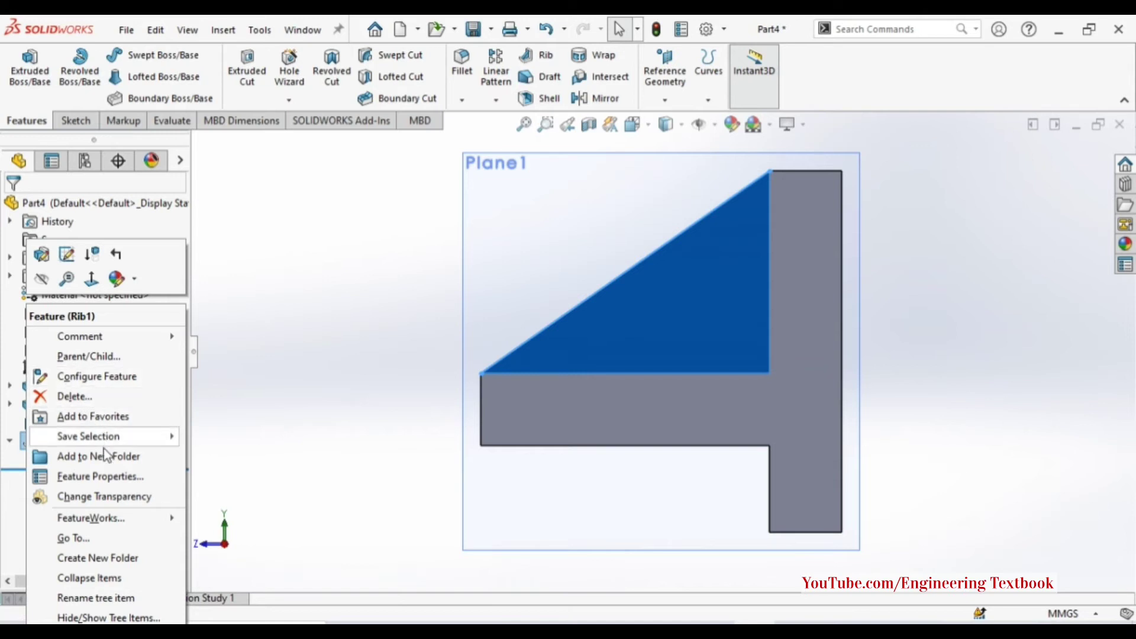
click(253, 446)
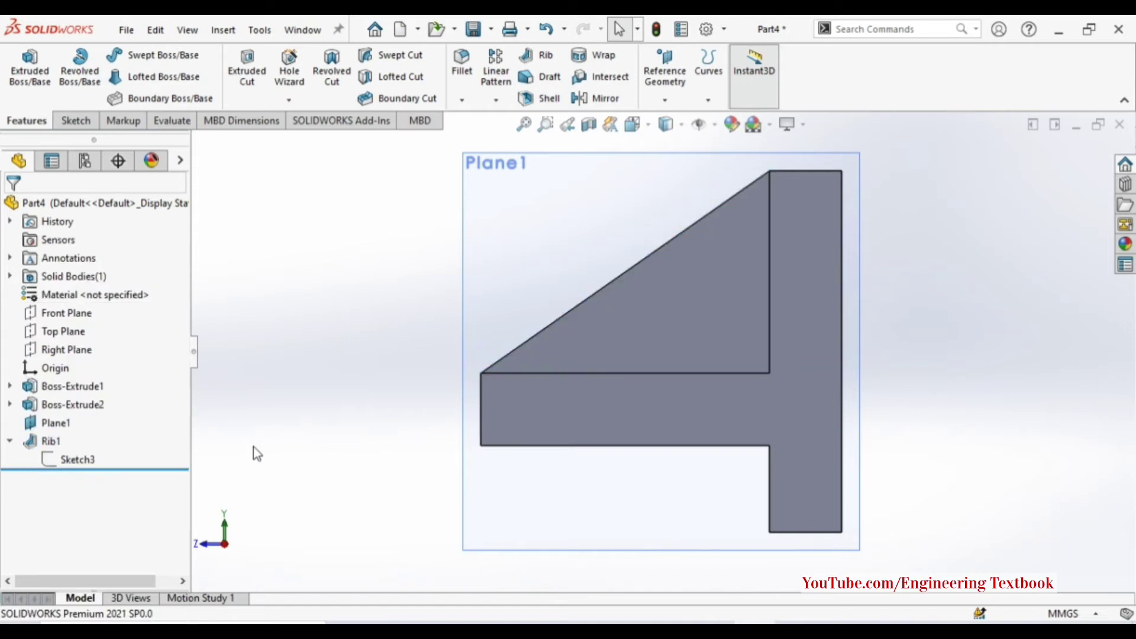
double_click(59, 442)
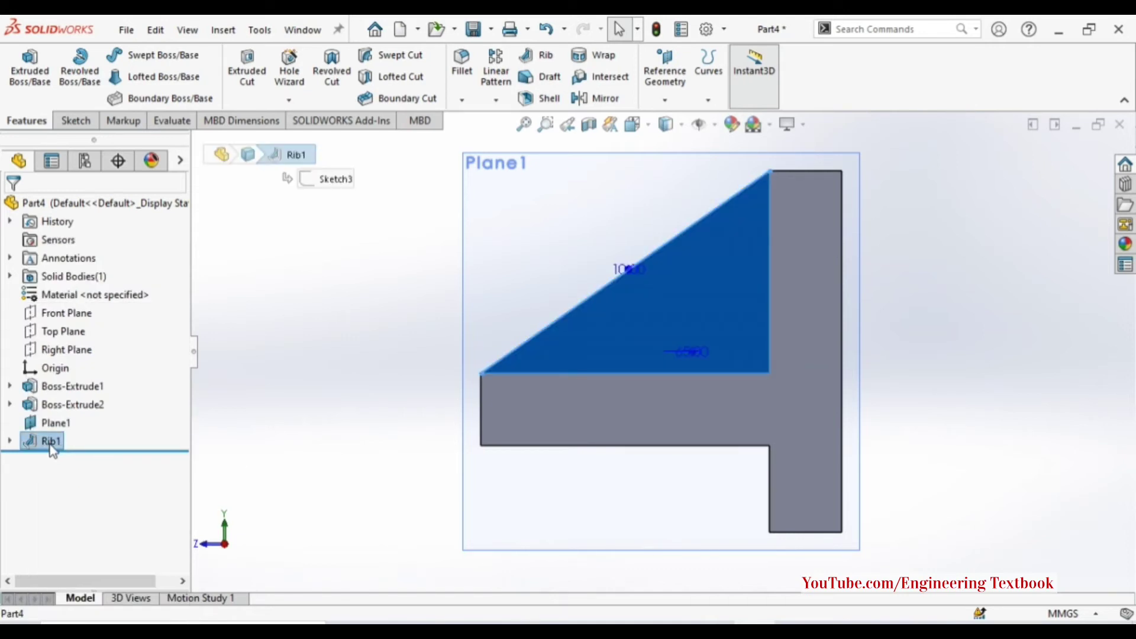
double_click(52, 442)
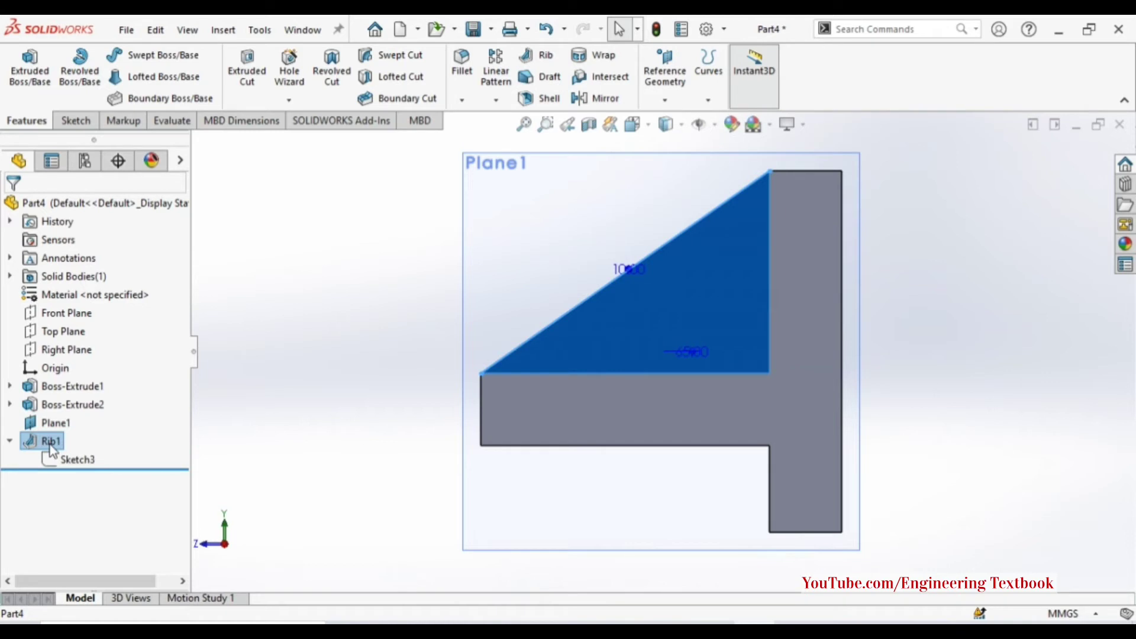
click(51, 448)
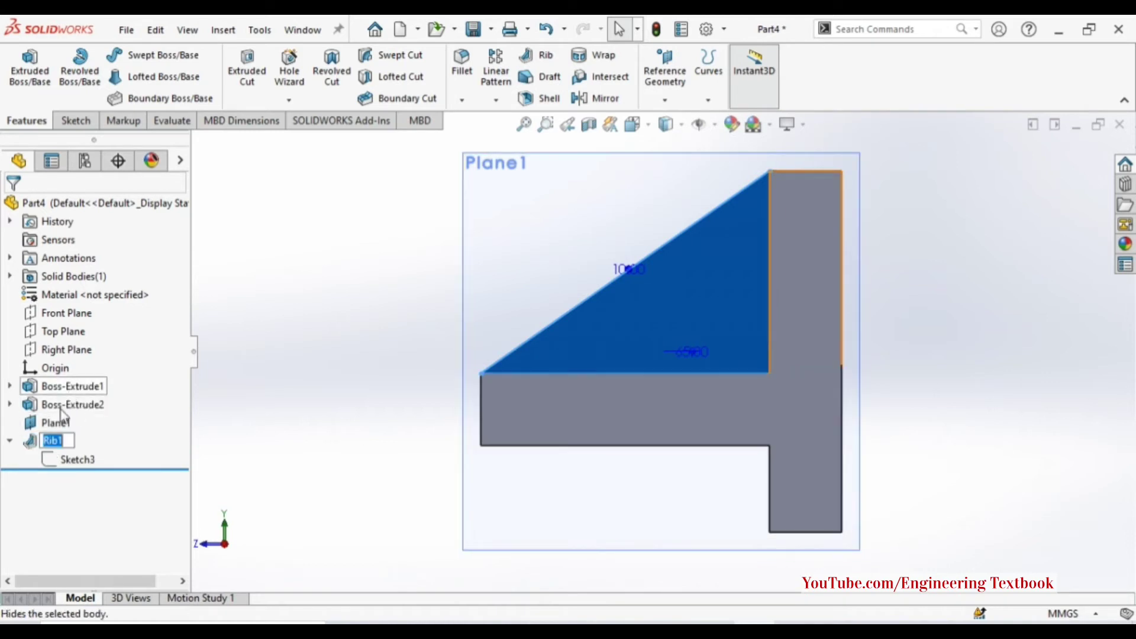
click(37, 445)
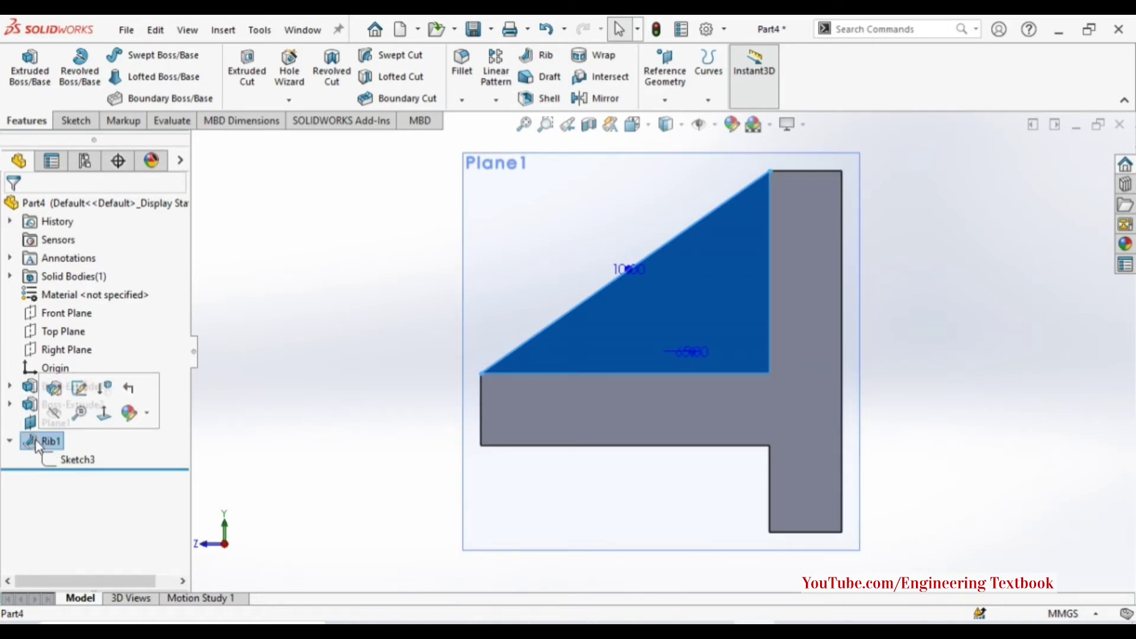
Reopen Rib1 and change its thickness from 10 mm to 12 mm.
click(55, 396)
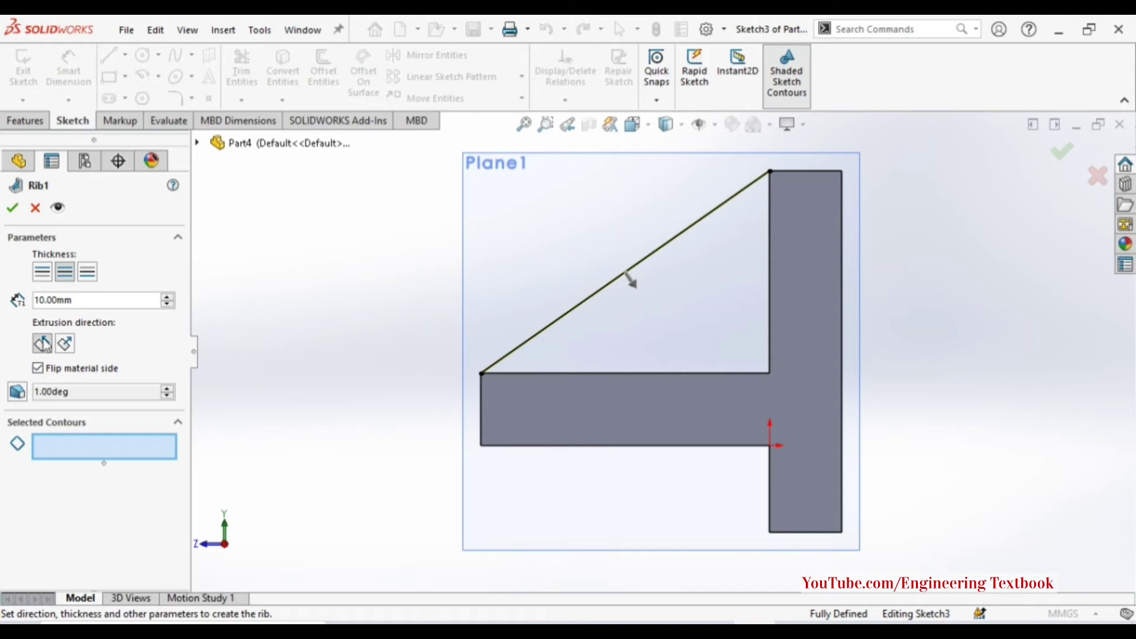
click(43, 300)
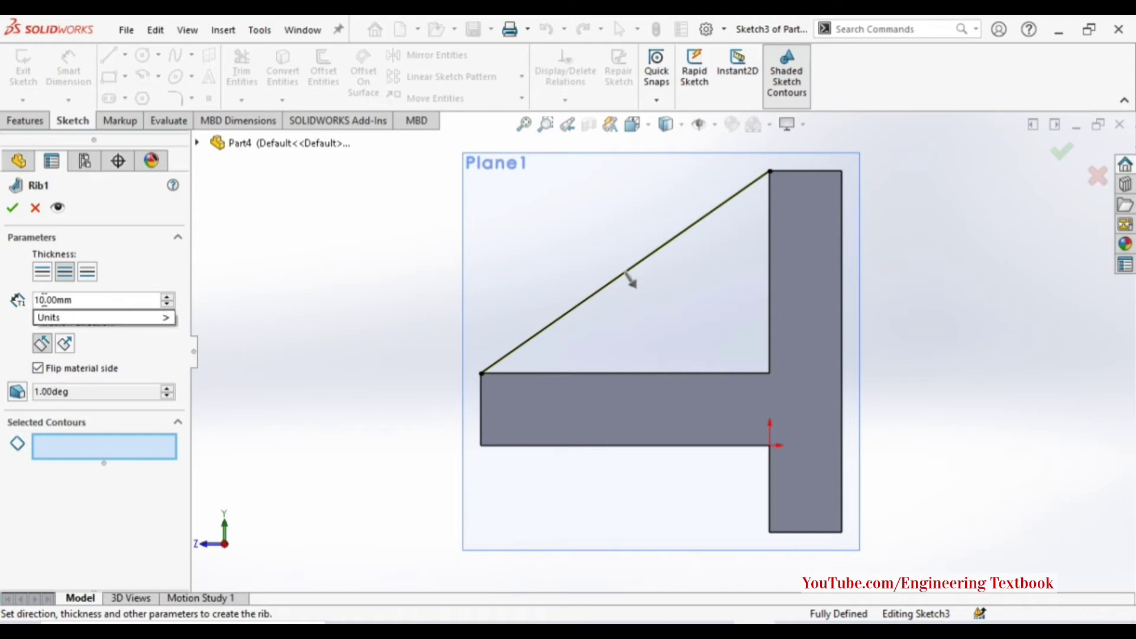
key(BackSpace)
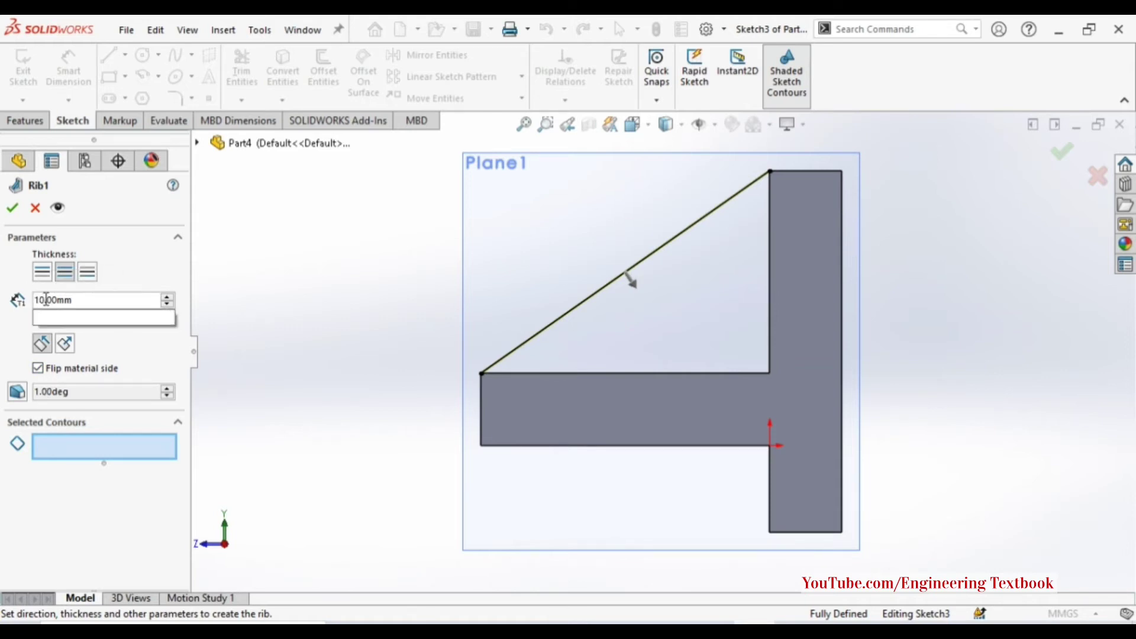
text(2)
key(Return)
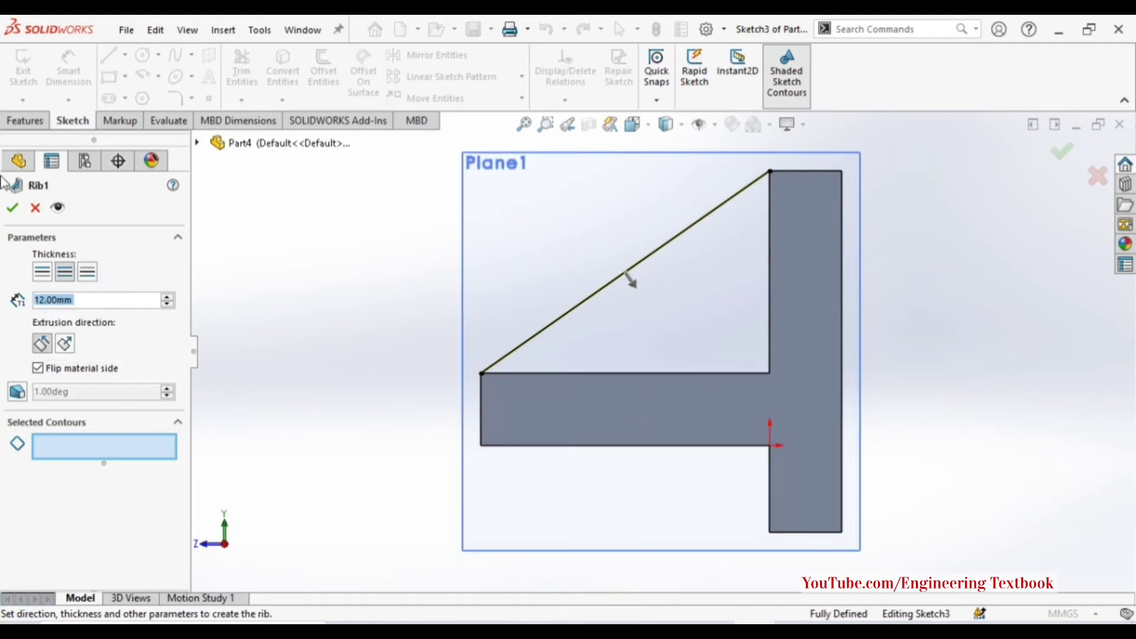
click(14, 210)
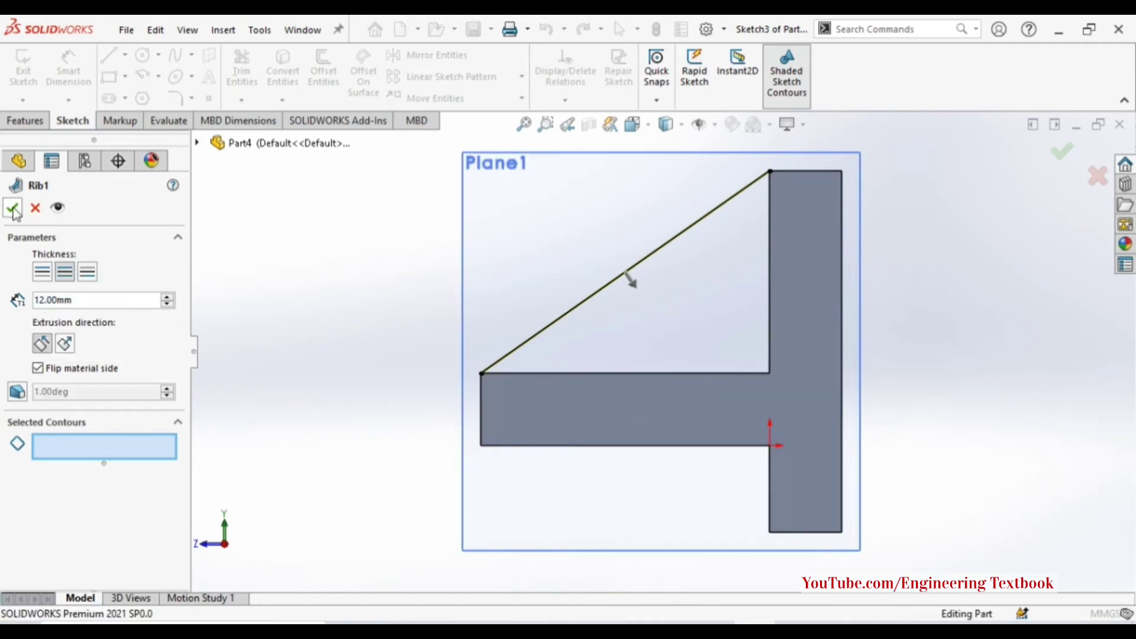
Show the bracket in isometric view, hide Plane1, and zoom to fit the whole part.
key(z)
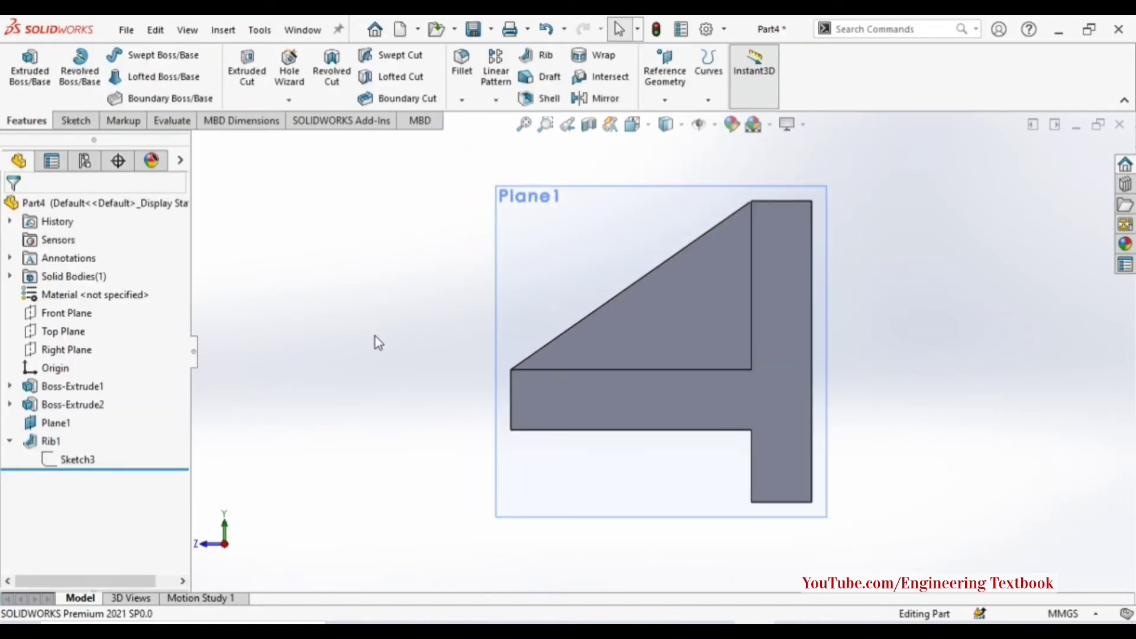
key(ctrl+7)
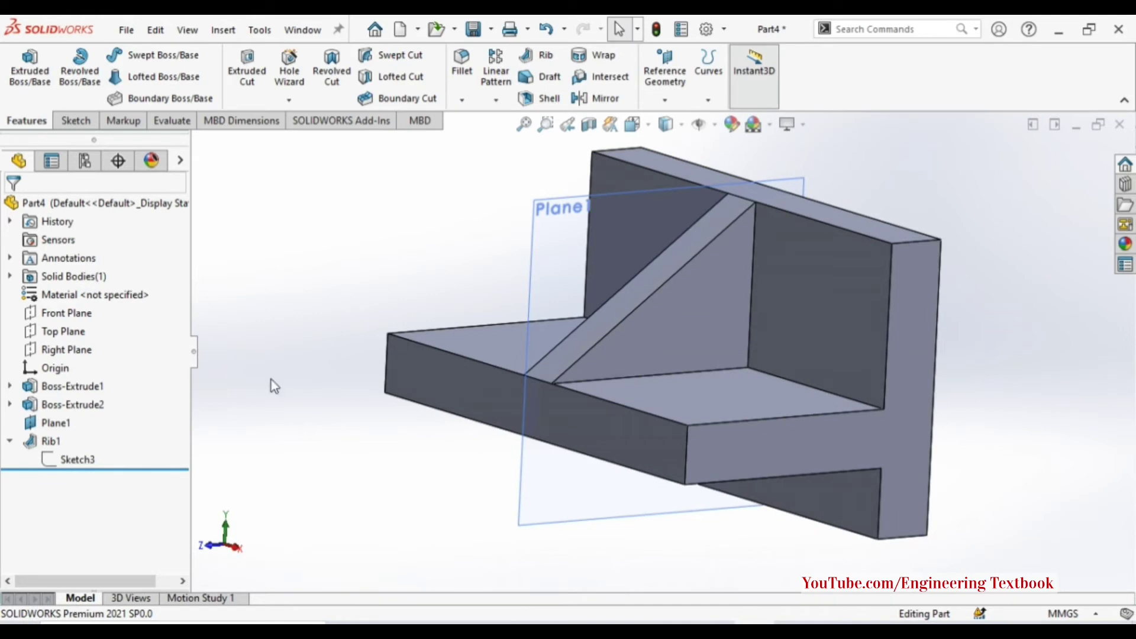
right_click(61, 430)
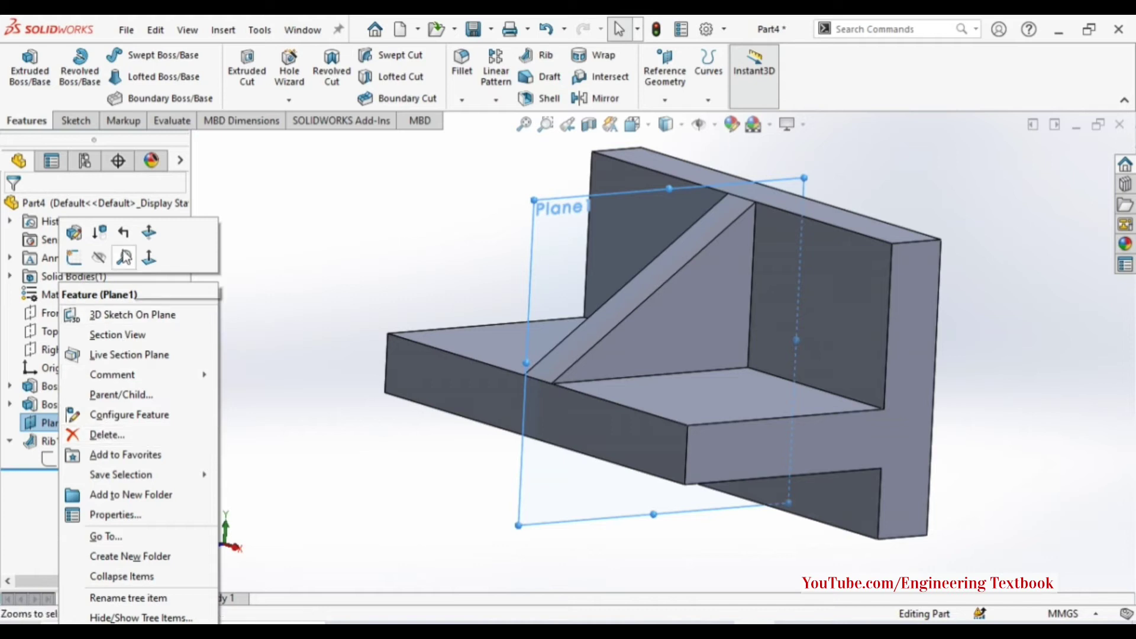
click(100, 253)
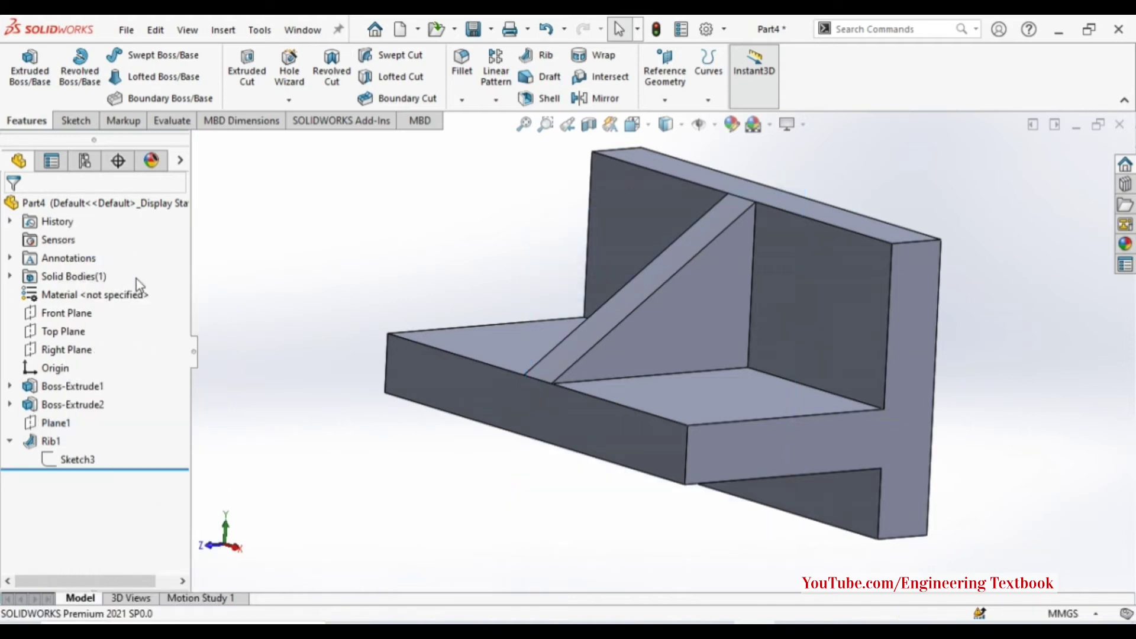
key(z)
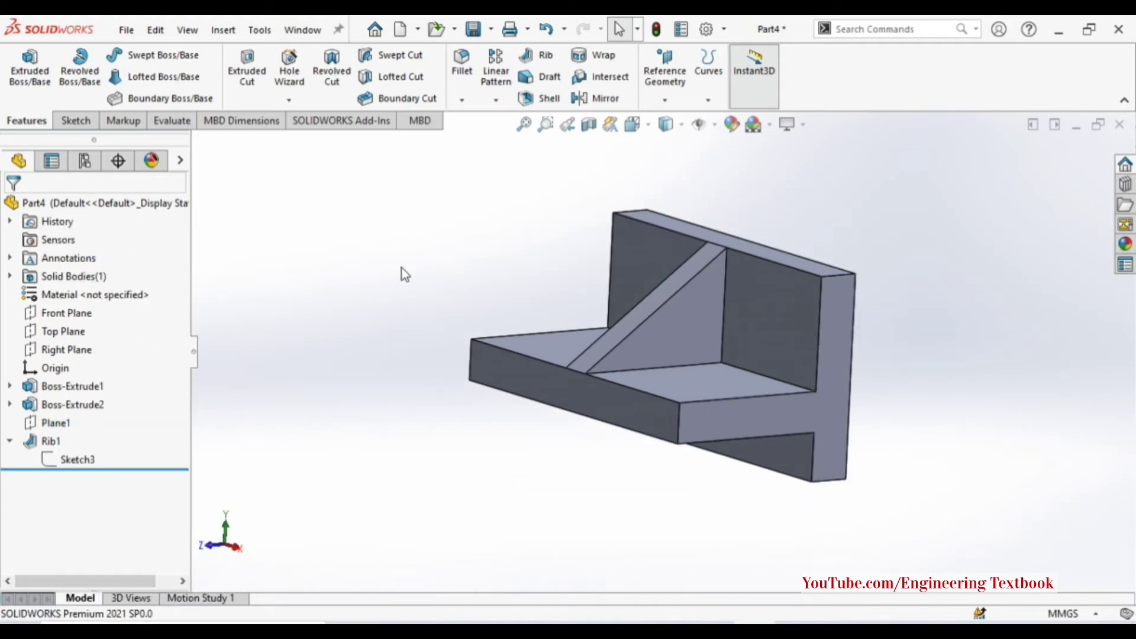
Open a new sketch on the wall's top face, viewed normal to it.
click(756, 250)
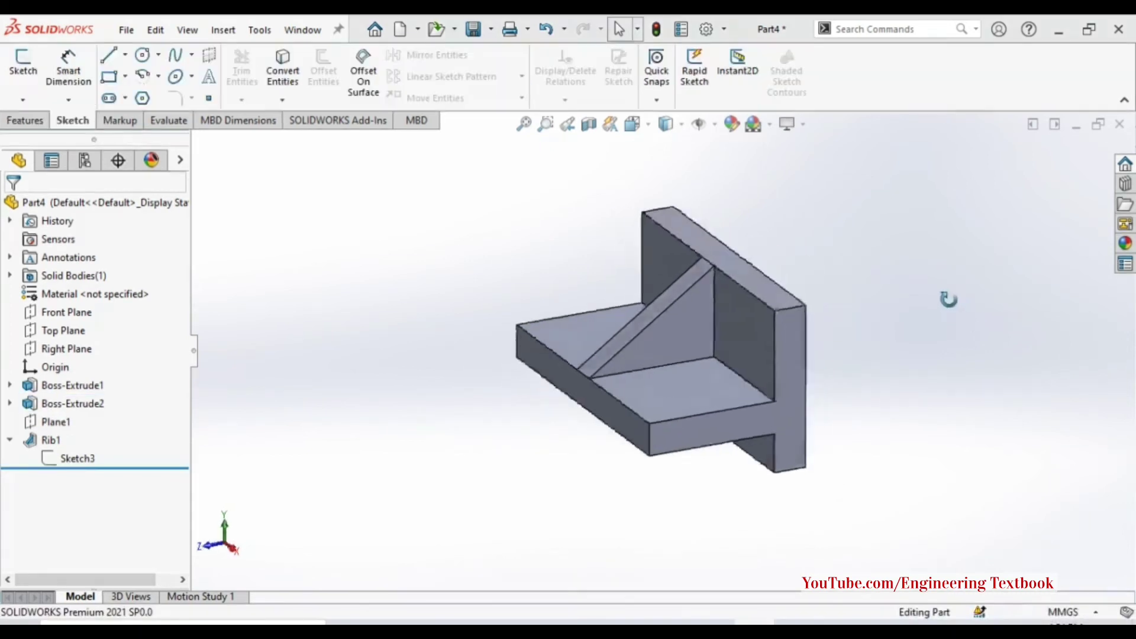
right_click(729, 277)
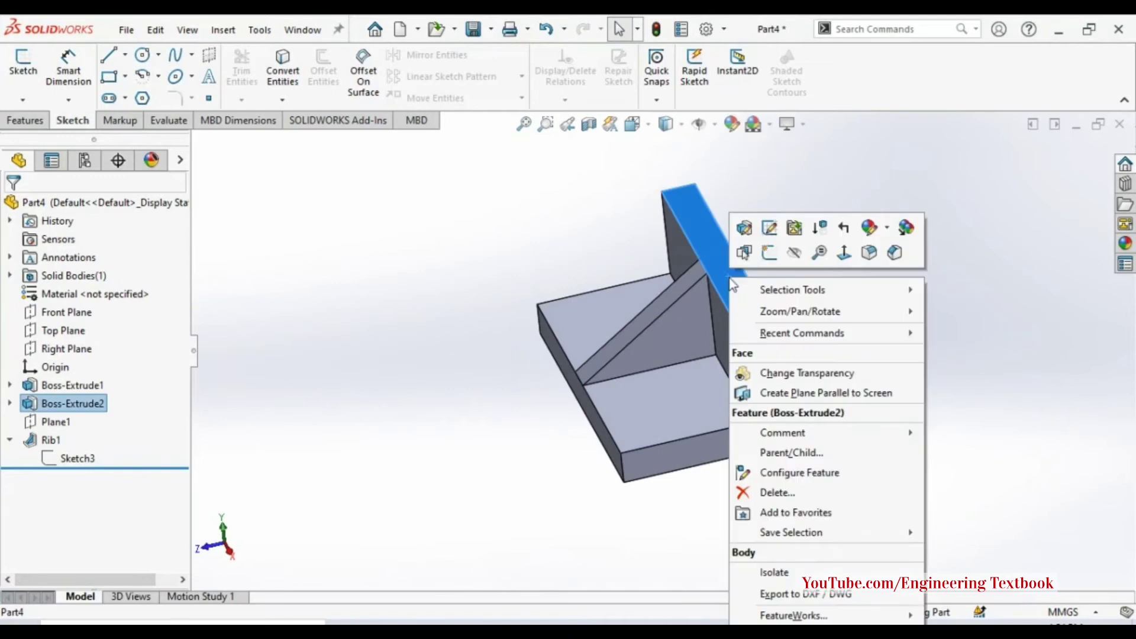
click(766, 261)
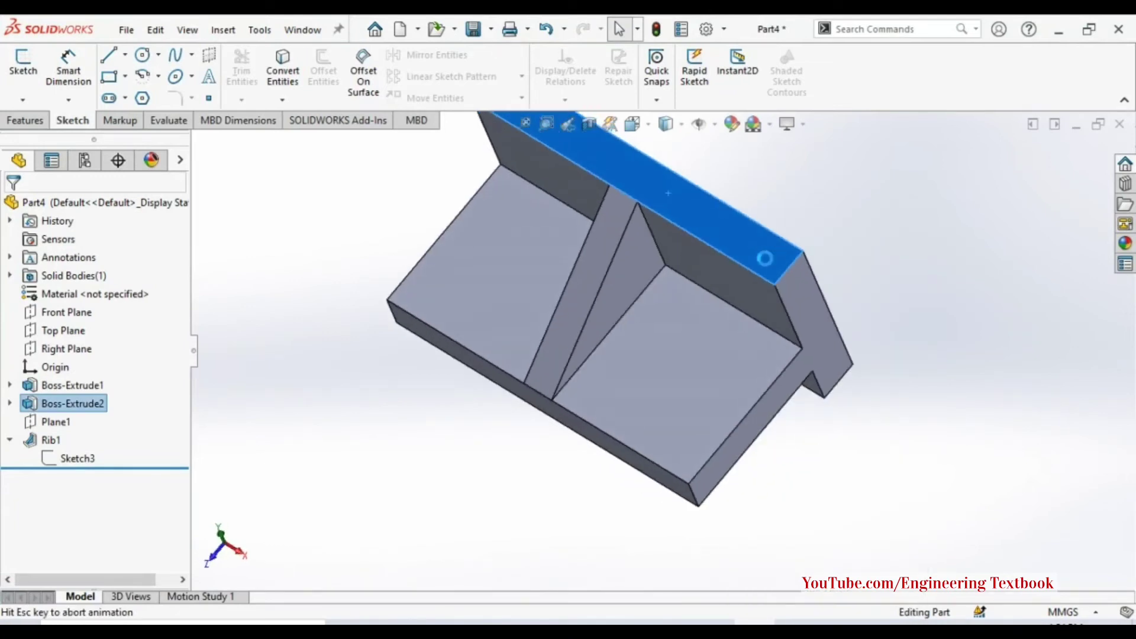
click(294, 256)
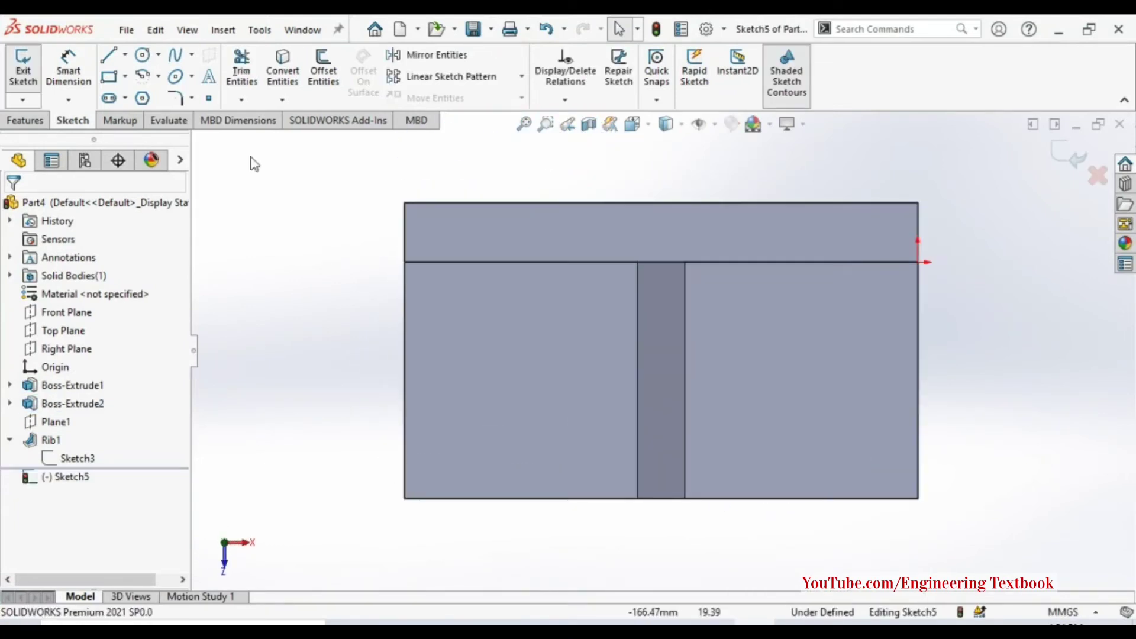
Draw a centerline from the wall's top right corner along the top edge, dimensioned 43 mm.
click(127, 55)
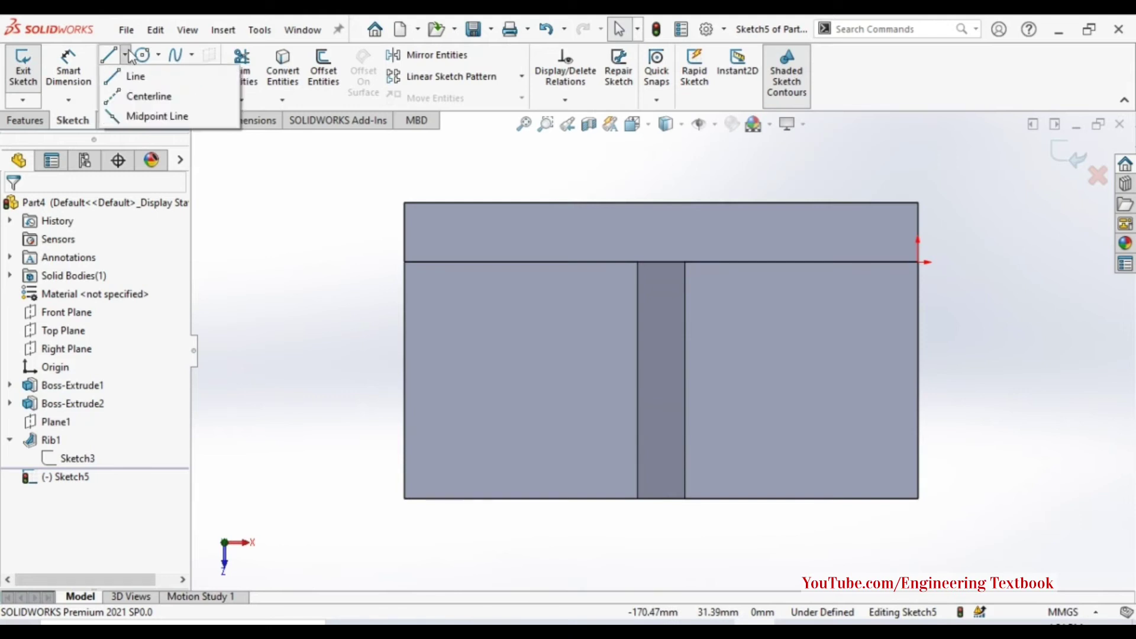
click(126, 100)
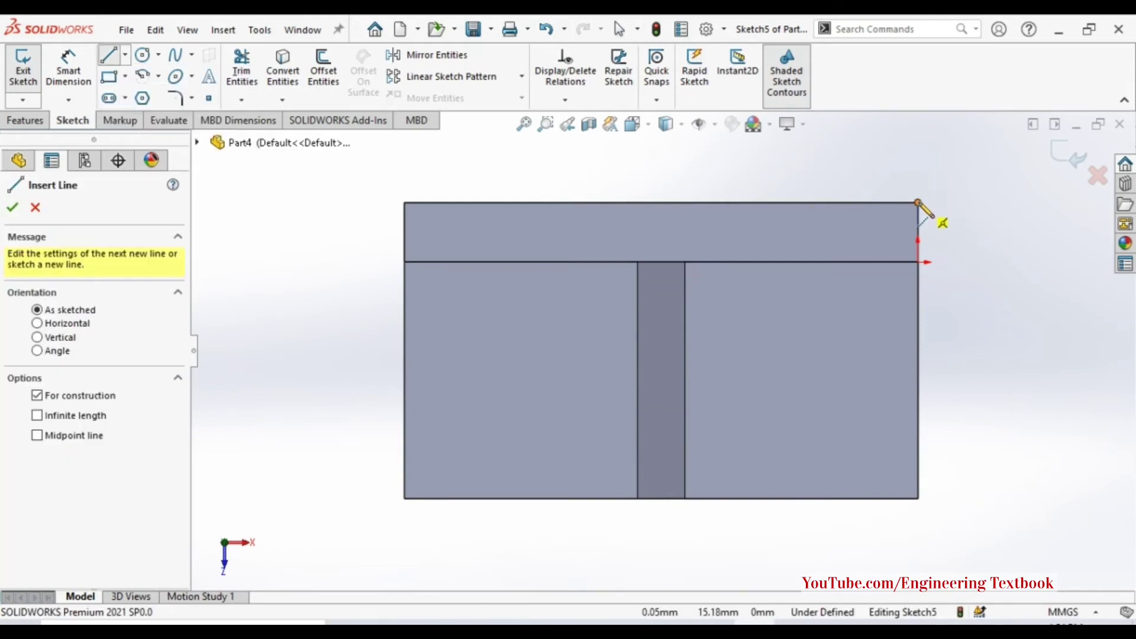
click(918, 202)
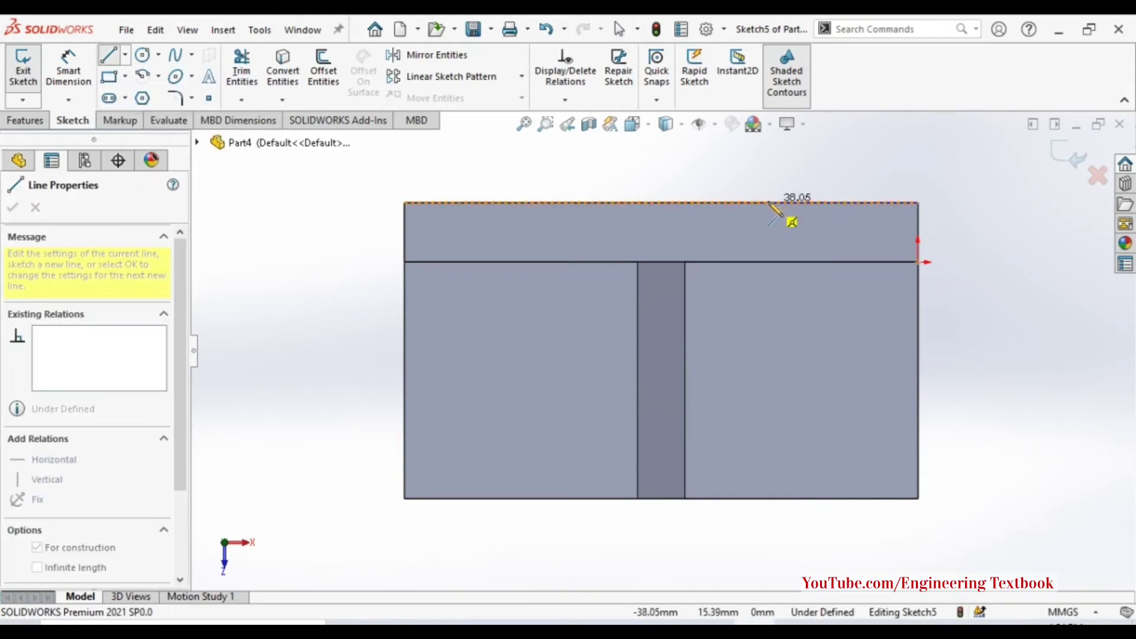
click(767, 202)
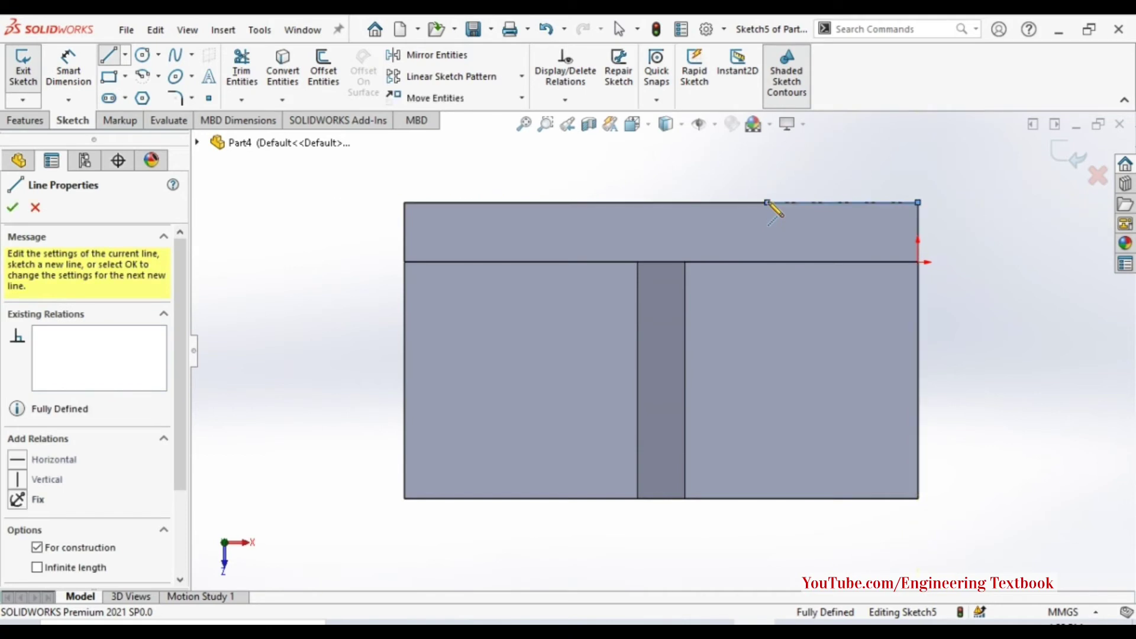
click(90, 76)
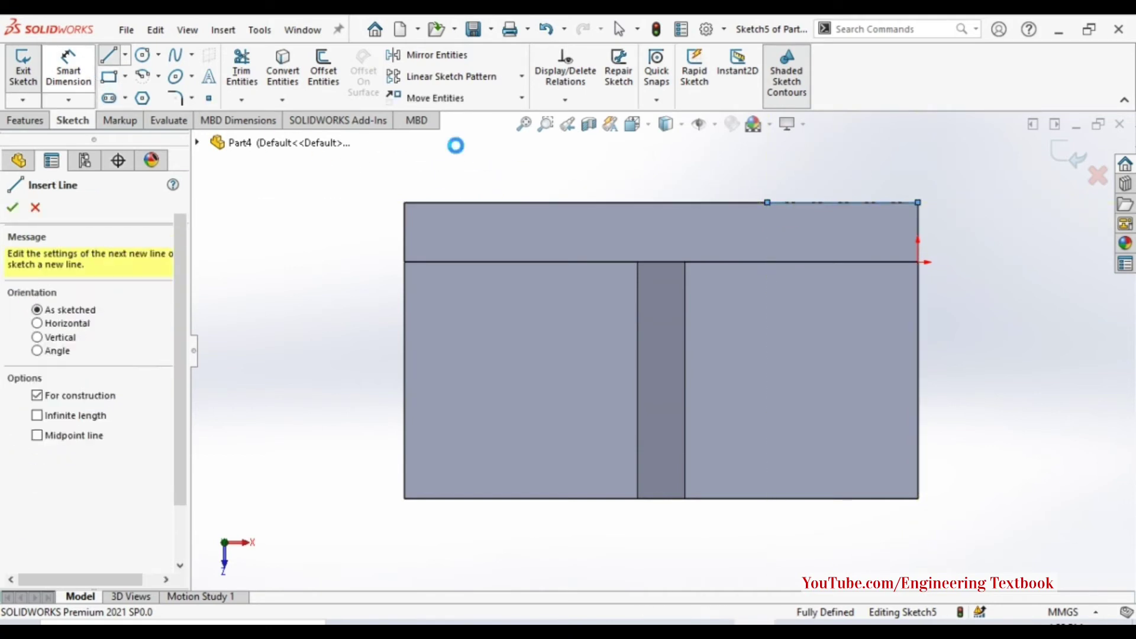
click(846, 202)
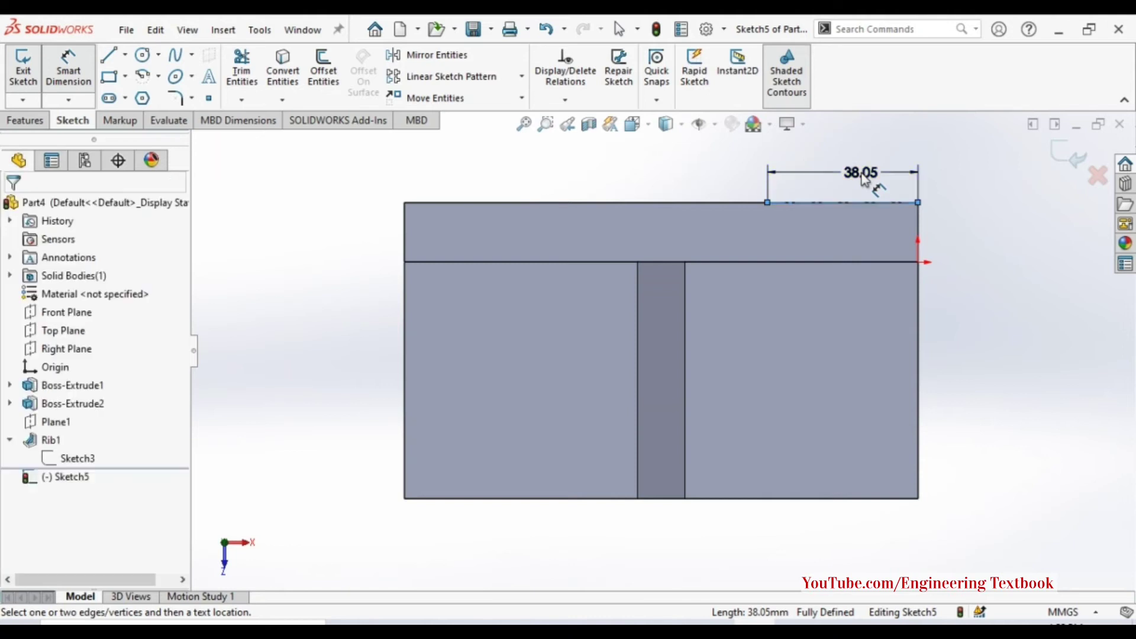
click(864, 180)
text(43)
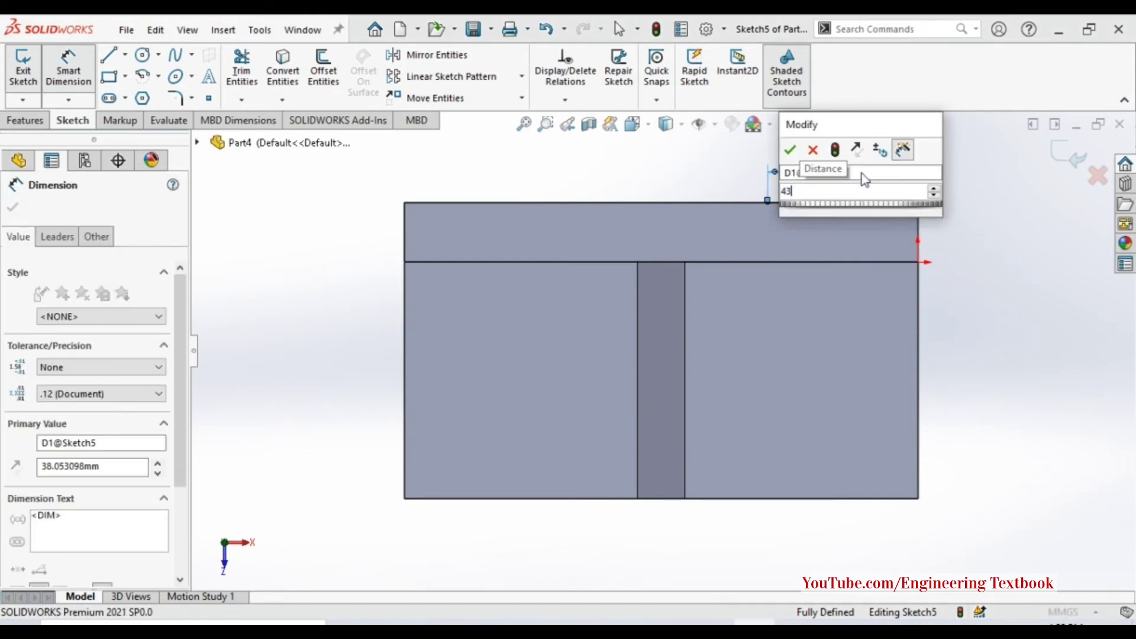
key(Return)
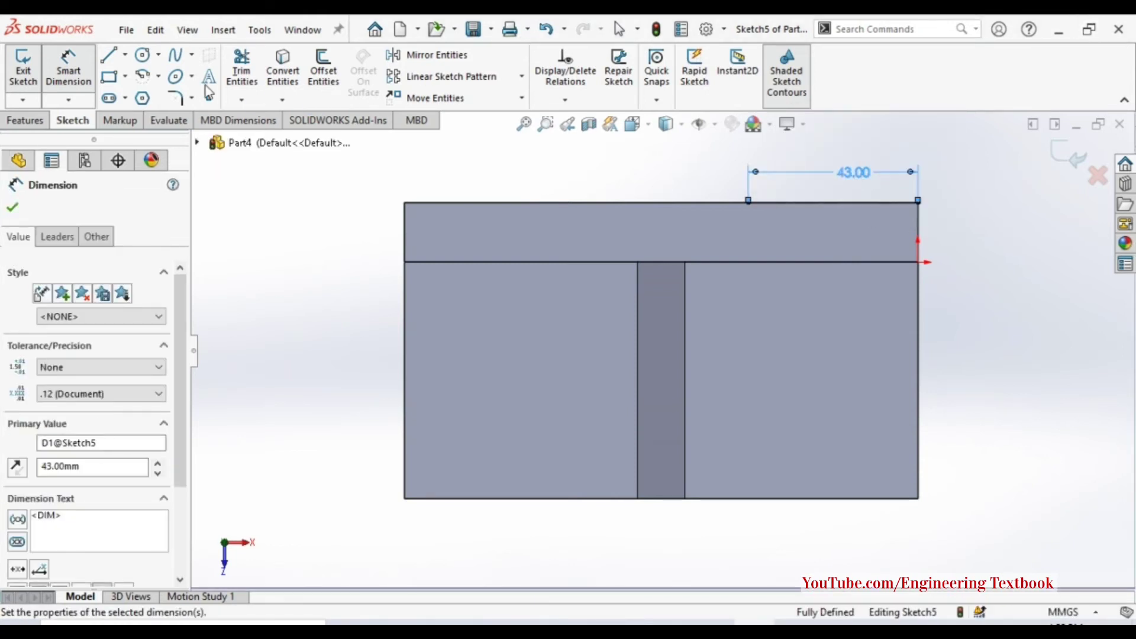
click(108, 76)
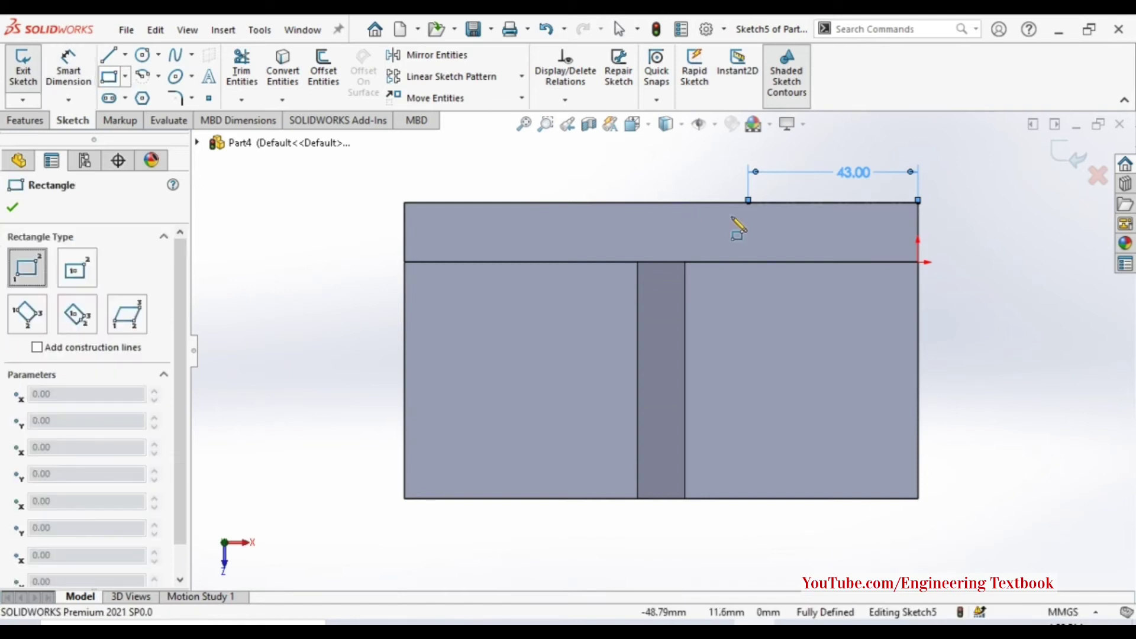
Draw two small tab rectangles on the wall's top edge, the first at the centerline's left end.
click(748, 202)
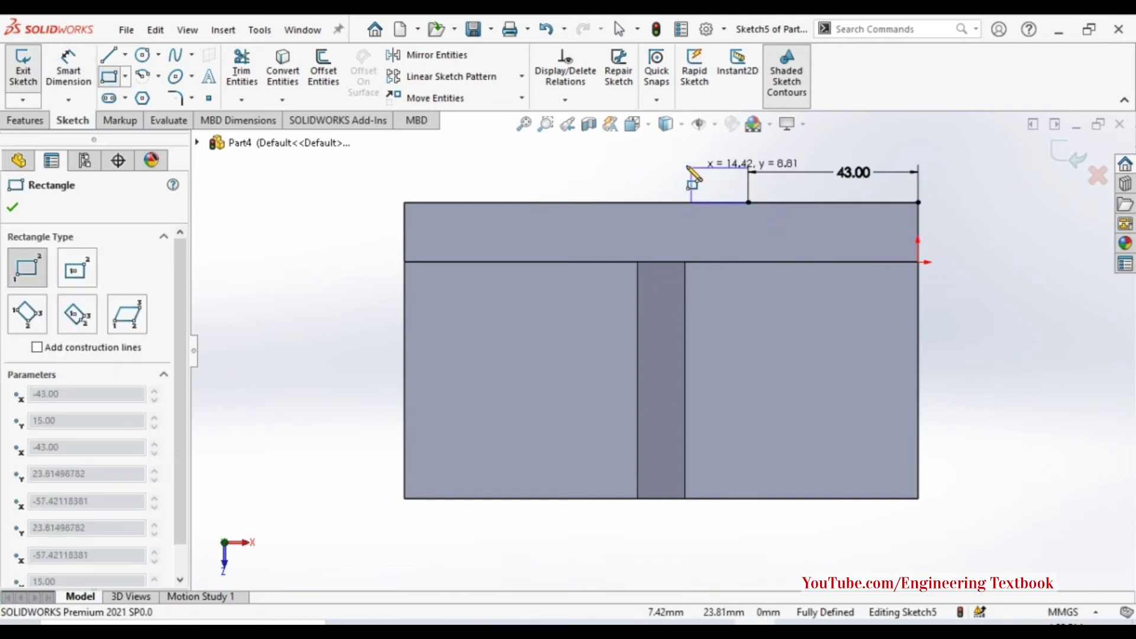
click(683, 166)
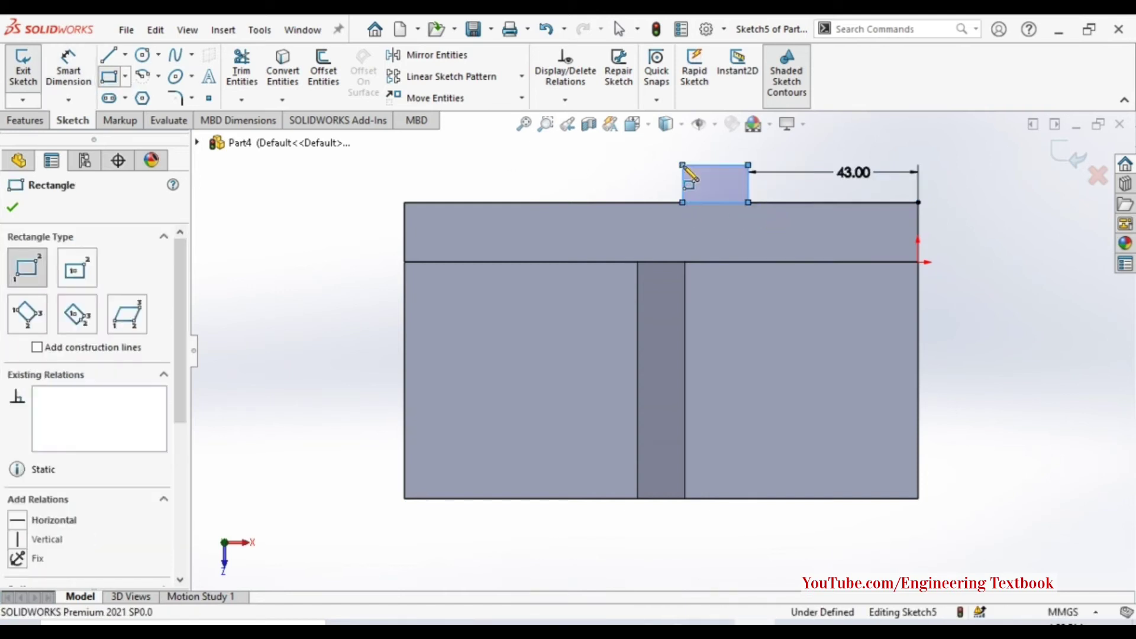
click(622, 203)
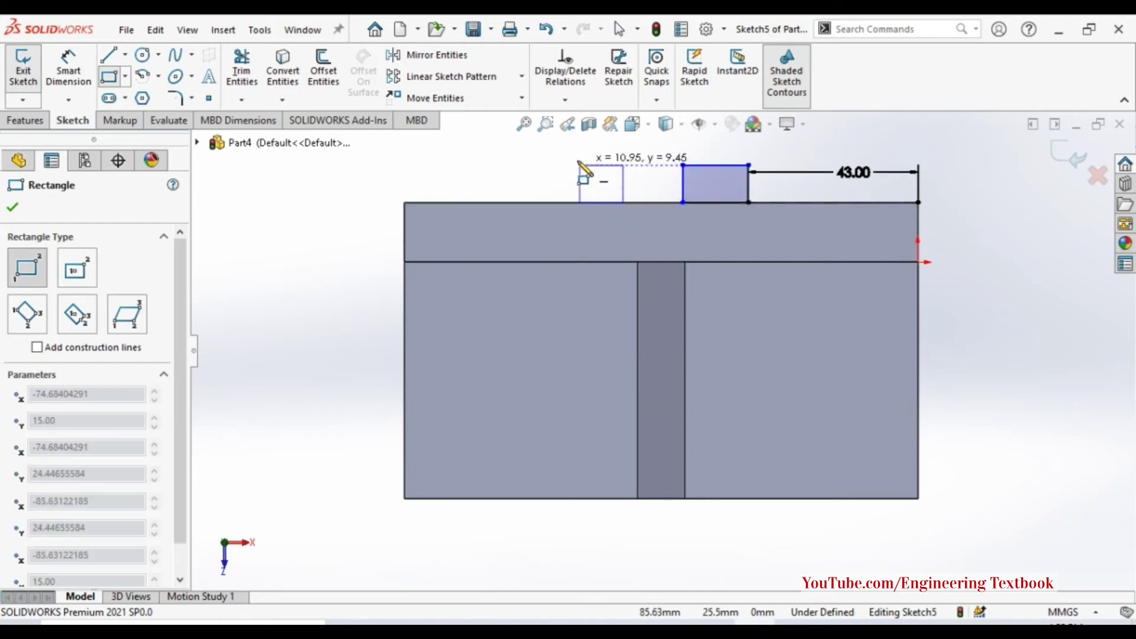
click(561, 159)
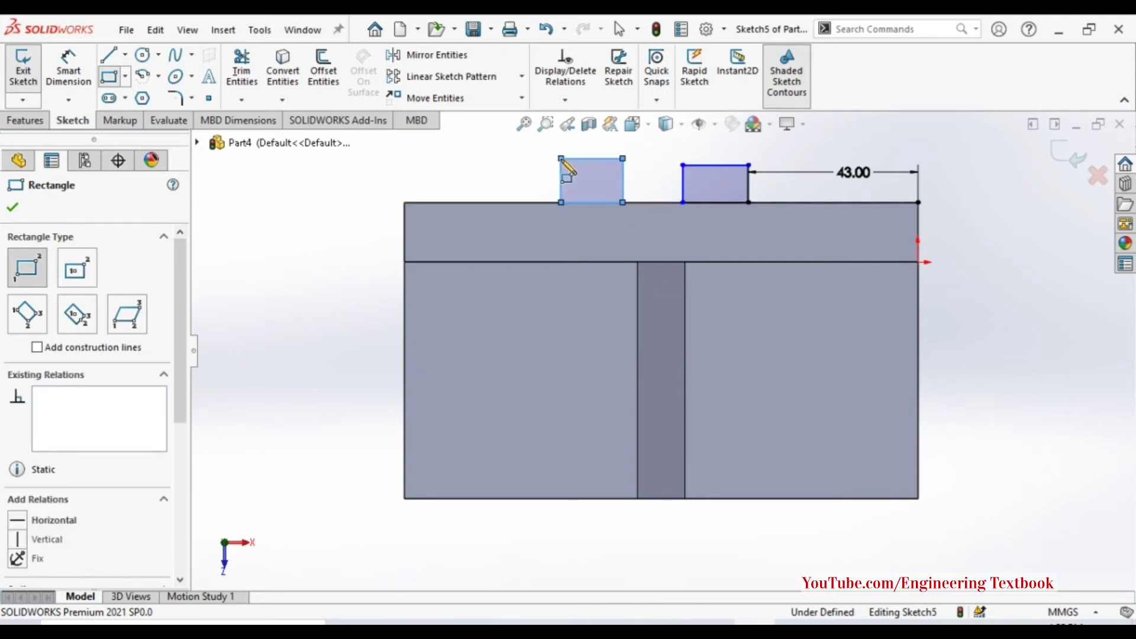
key(Escape)
click(68, 68)
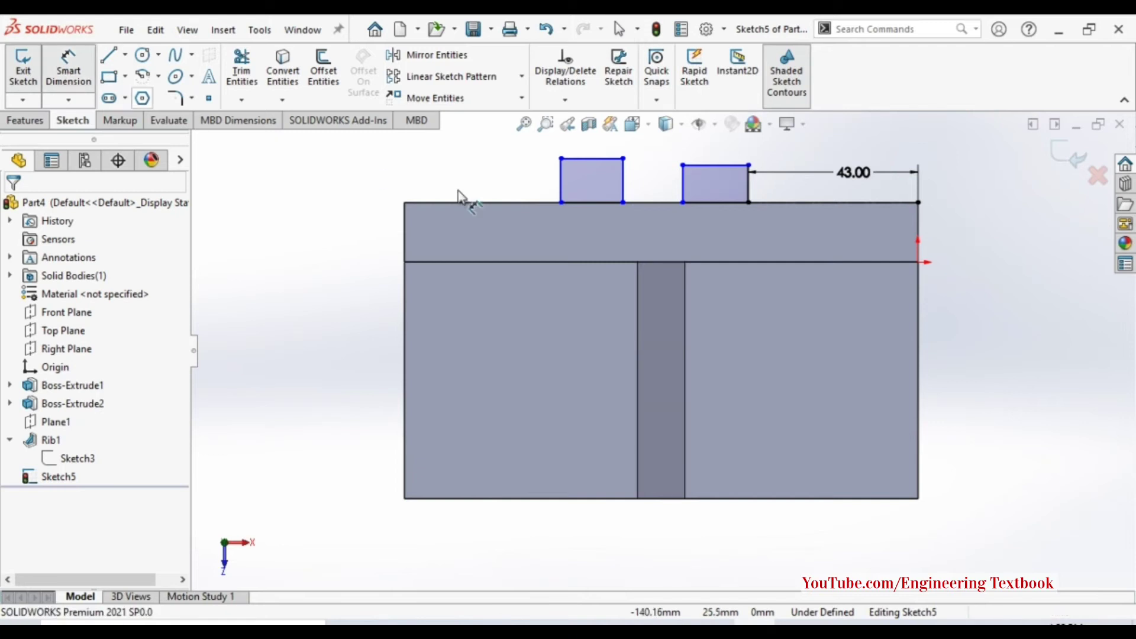
Dimension the right tab 12 mm wide and 15 mm tall.
click(715, 166)
click(719, 153)
text(12)
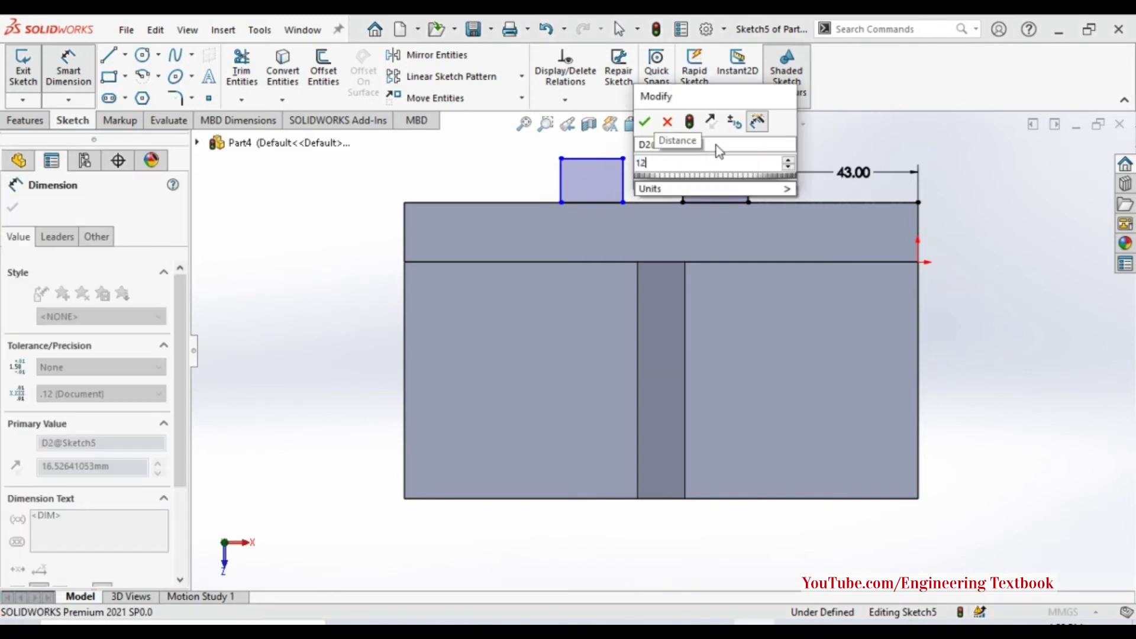
key(Return)
text(12)
key(Return)
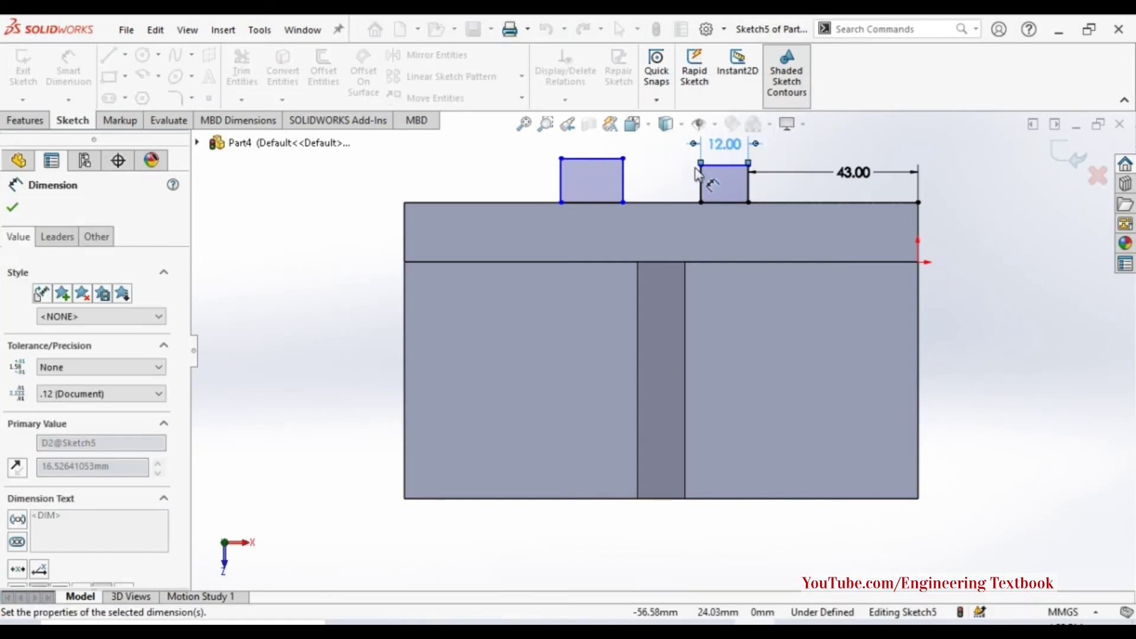
click(700, 184)
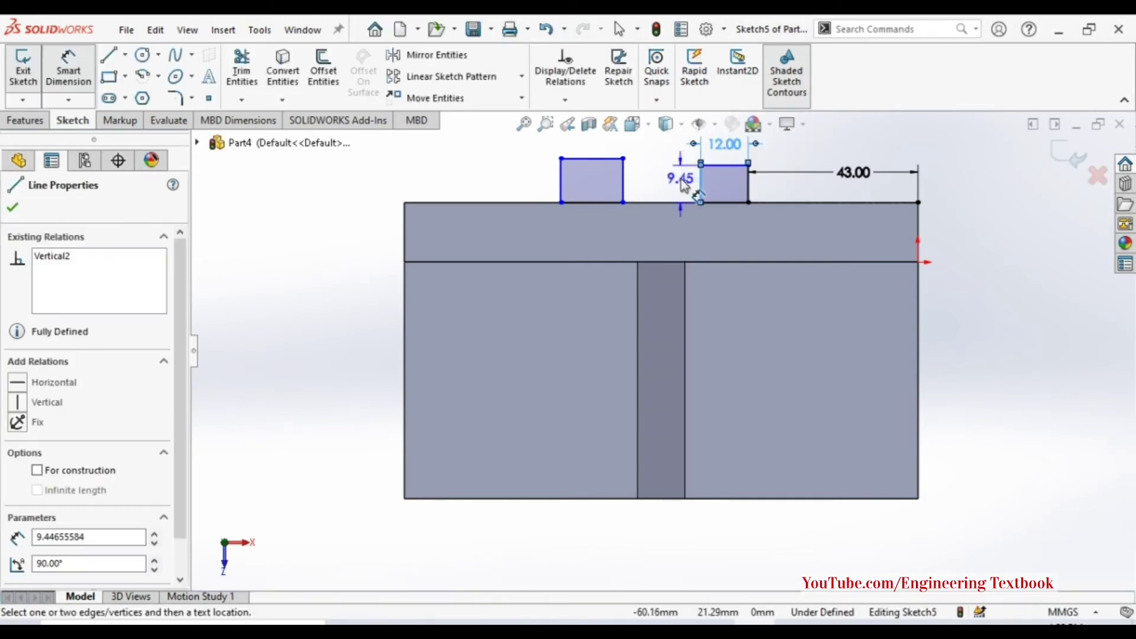
click(683, 185)
click(683, 186)
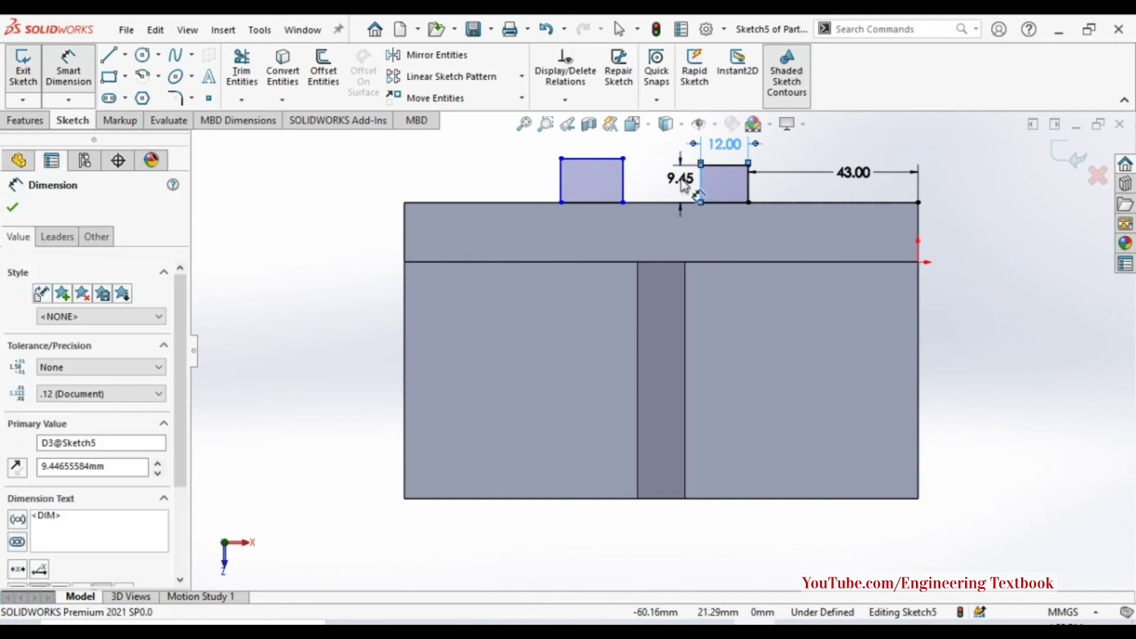
text(15)
key(Return)
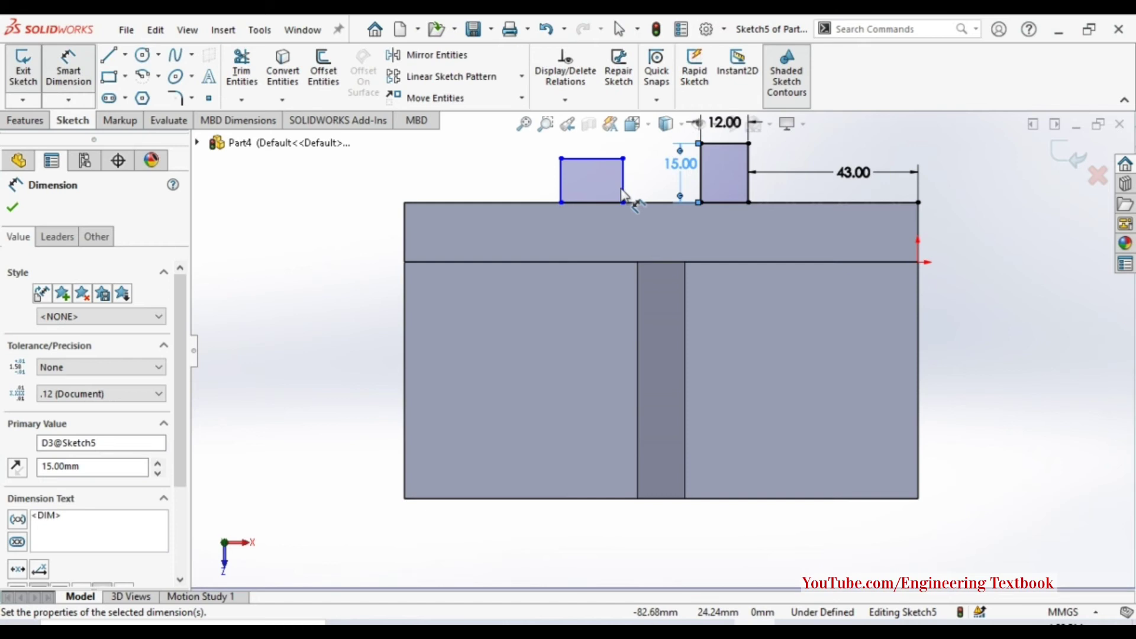
scroll(629, 198, up, 2)
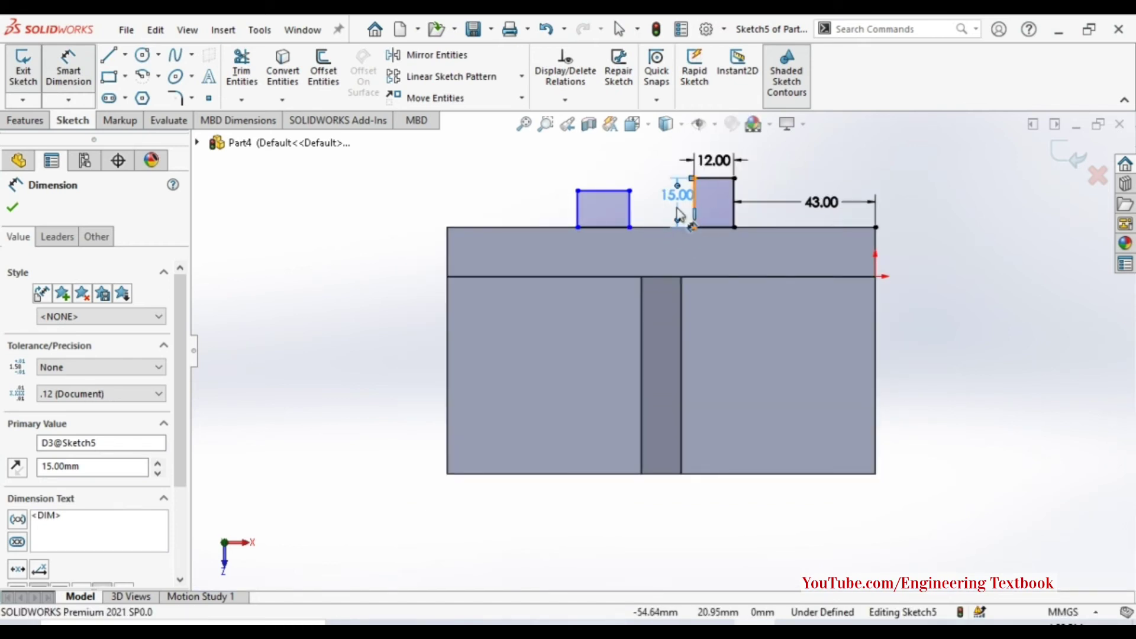
Set a 20 mm gap between the two tabs.
click(693, 210)
click(629, 210)
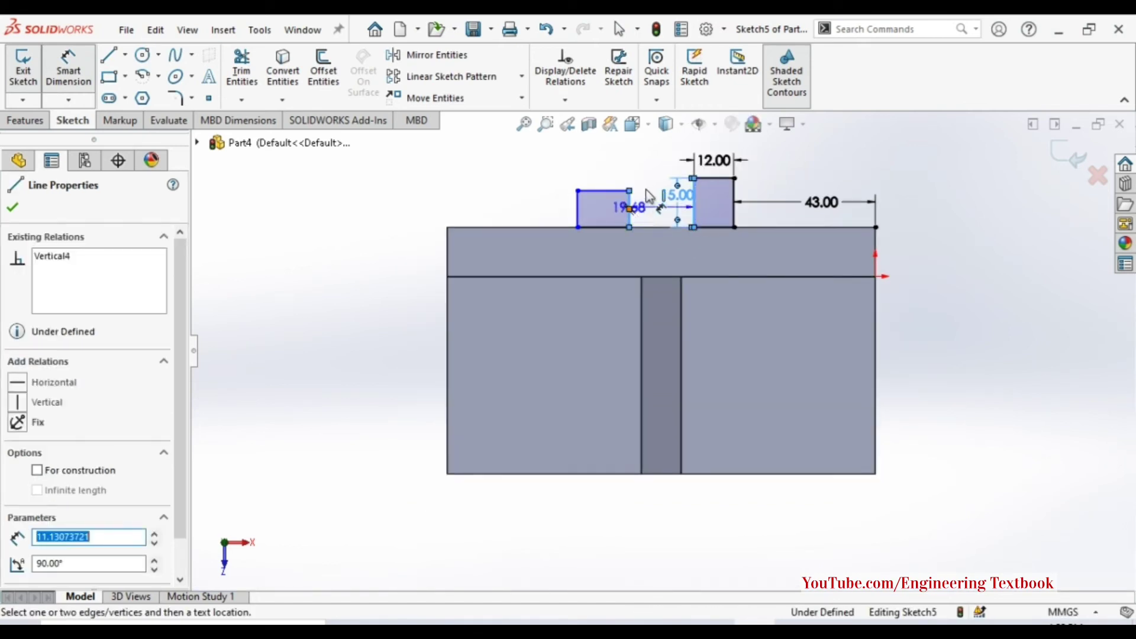
click(655, 165)
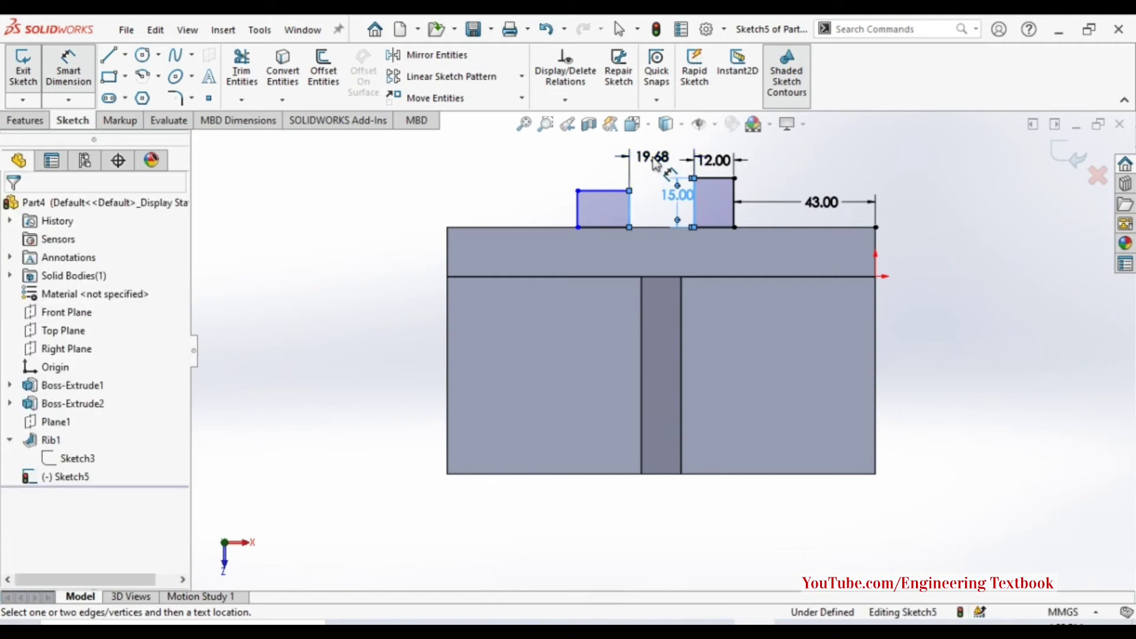
text(20)
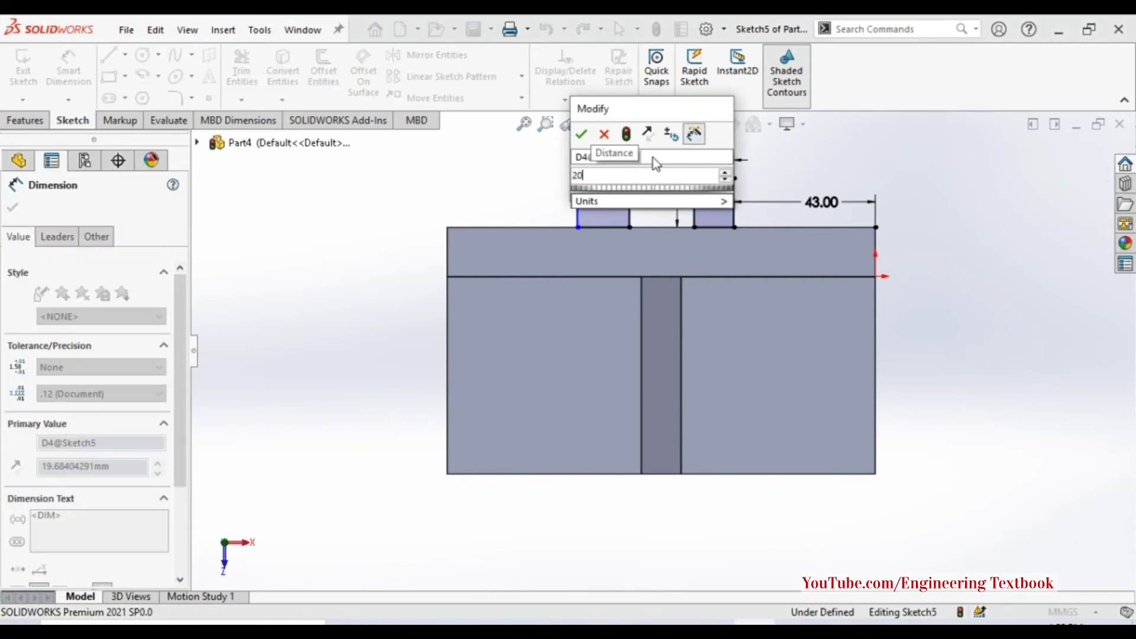
key(Escape)
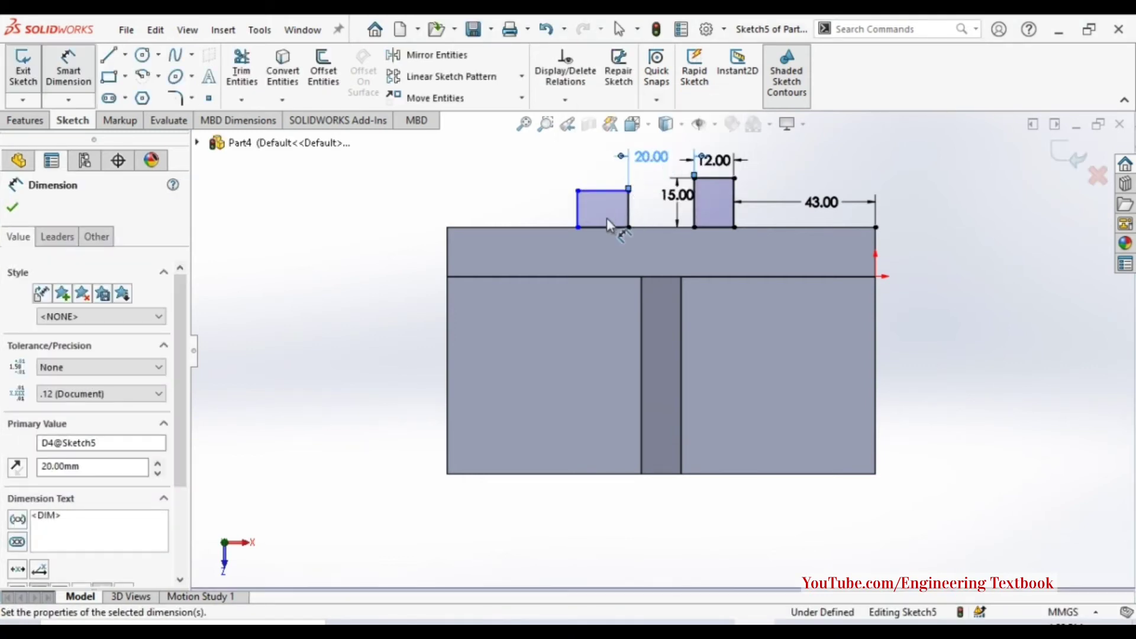
Dimension the left tab 15 mm tall and 12 mm wide, fully defining Sketch5.
click(577, 214)
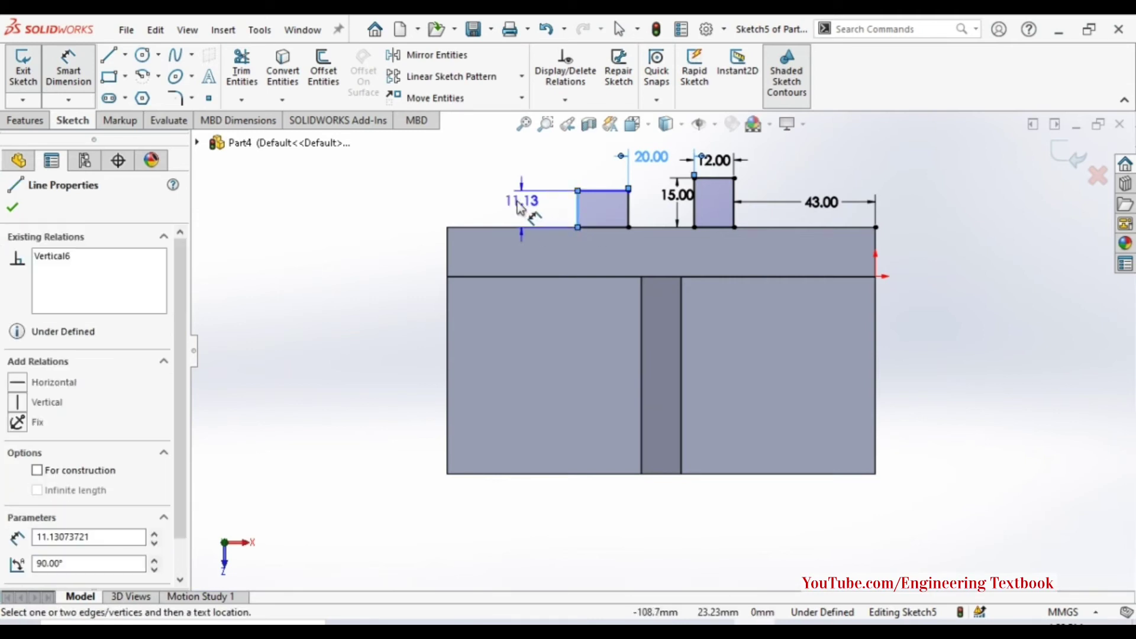
click(519, 207)
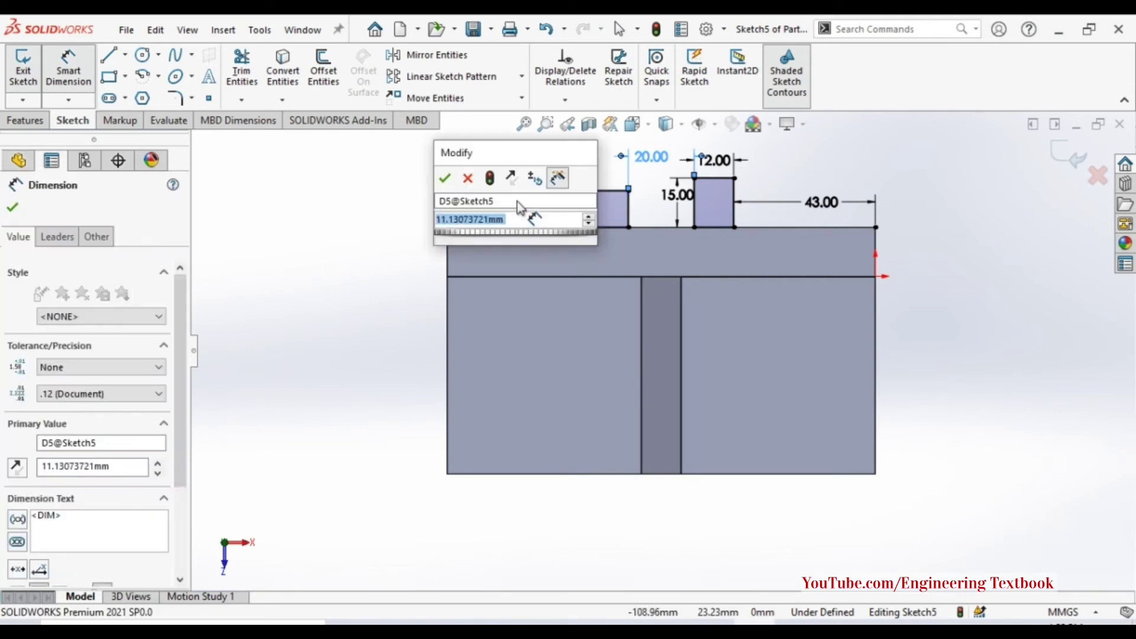
text(15)
key(Return)
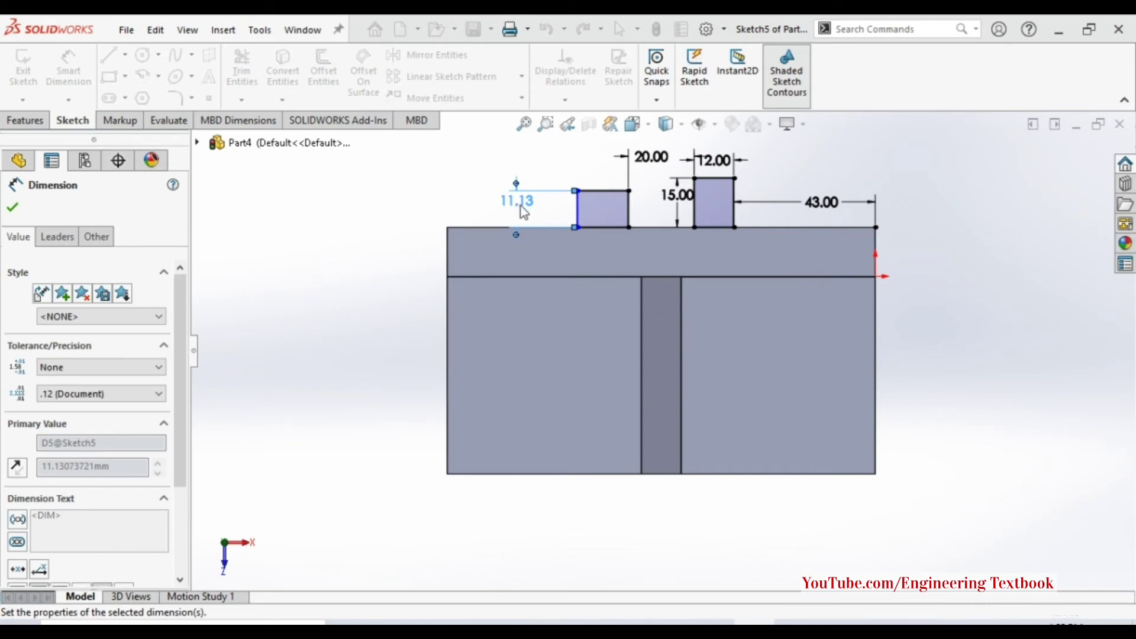
click(594, 178)
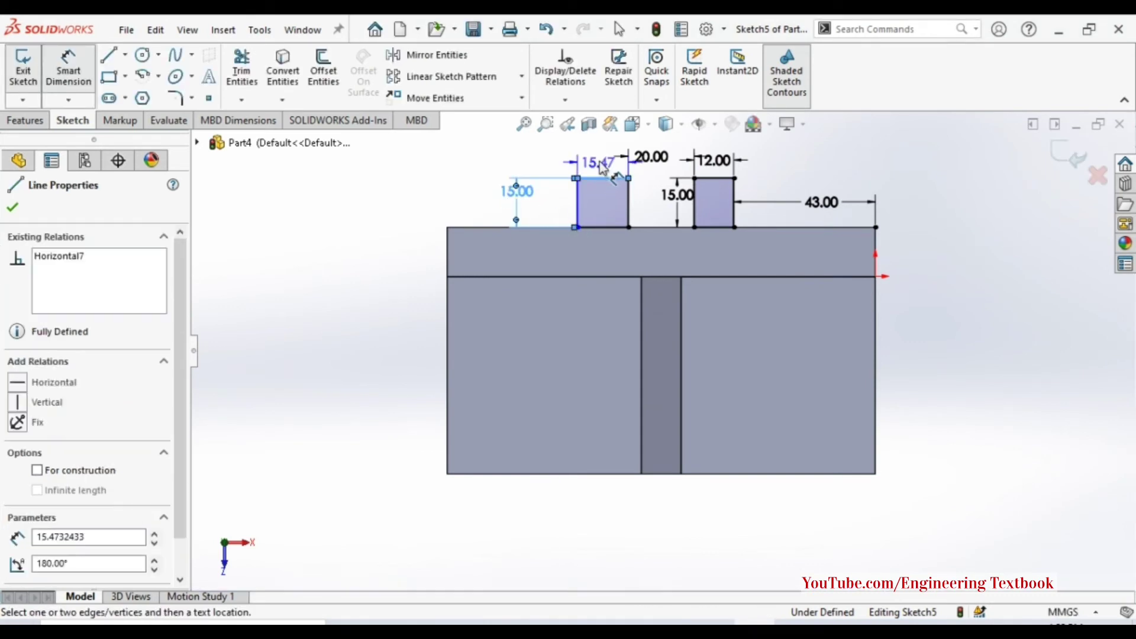
click(600, 165)
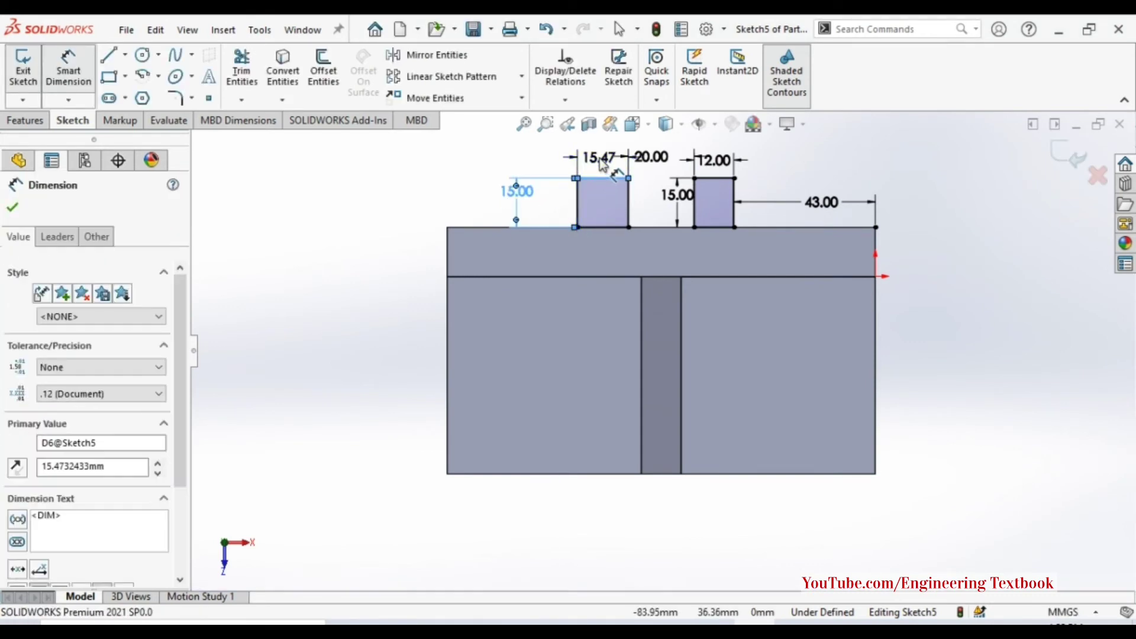
text(12)
key(Return)
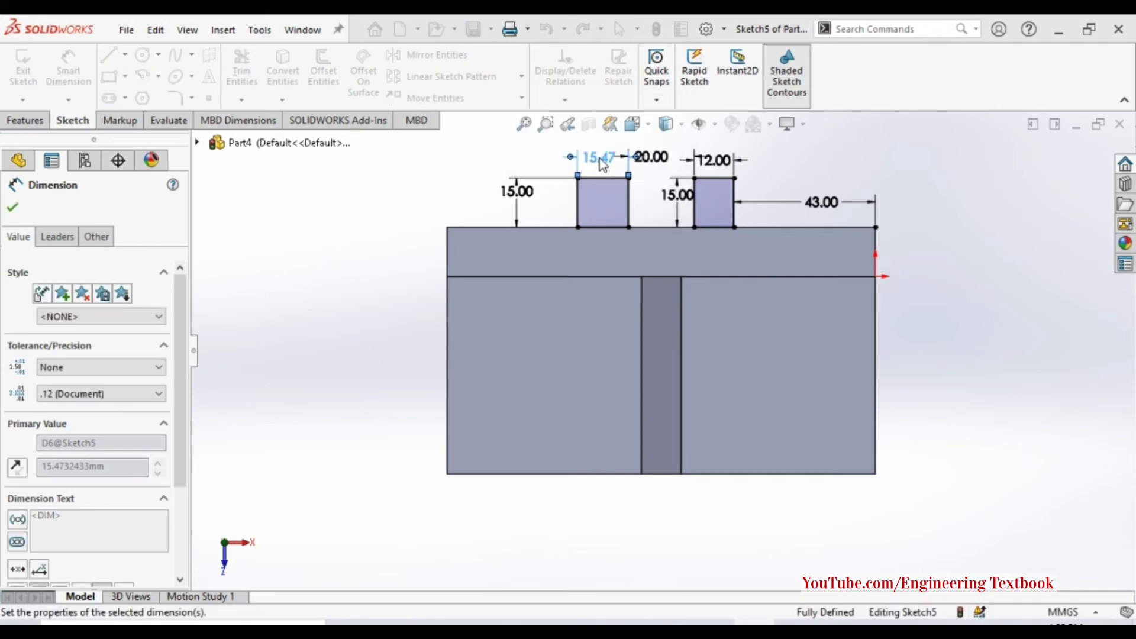
scroll(654, 232, up, 1)
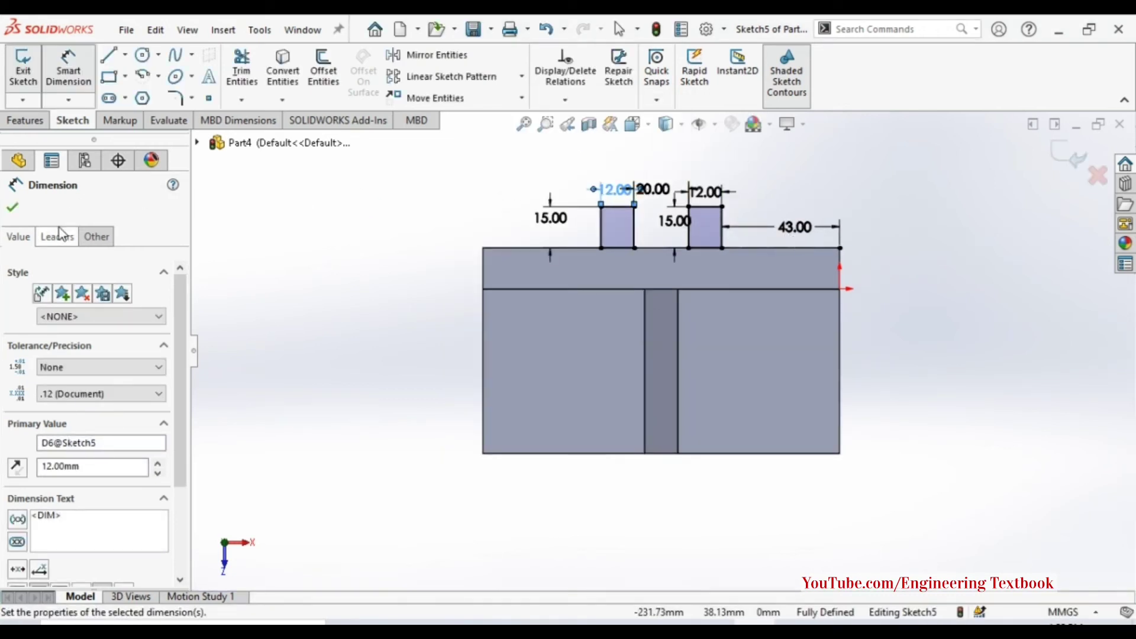
click(17, 212)
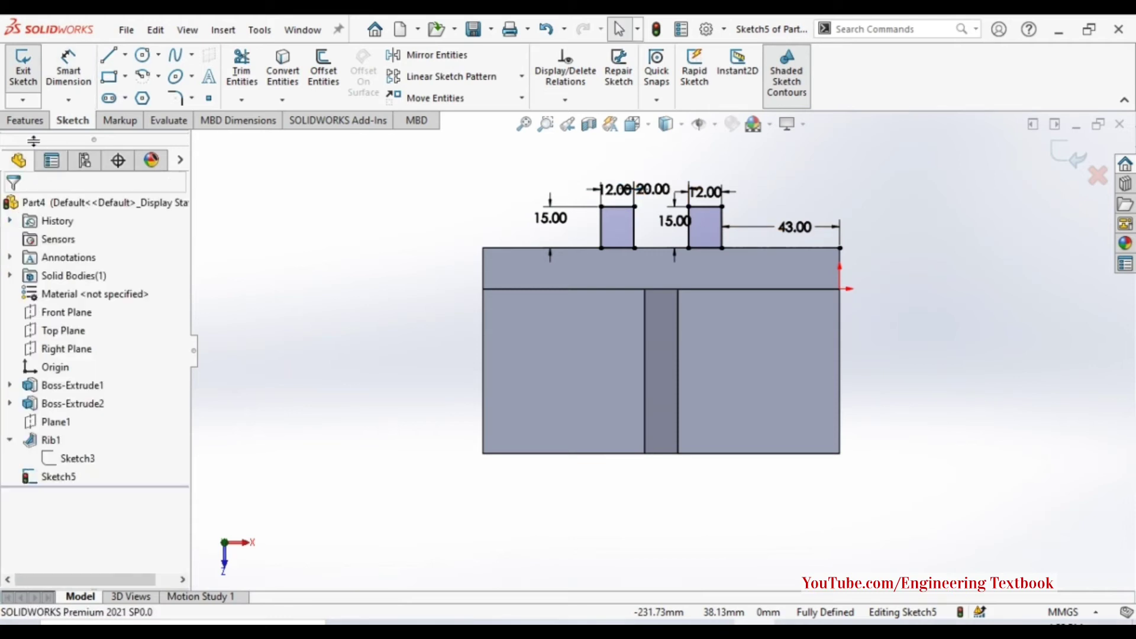
click(47, 123)
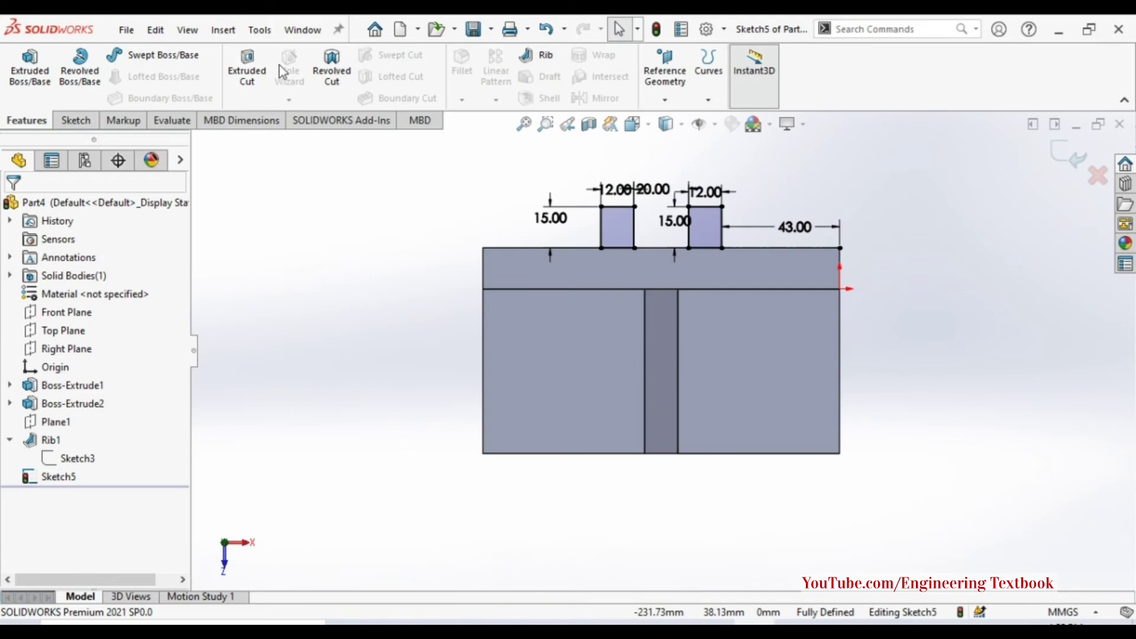
click(248, 68)
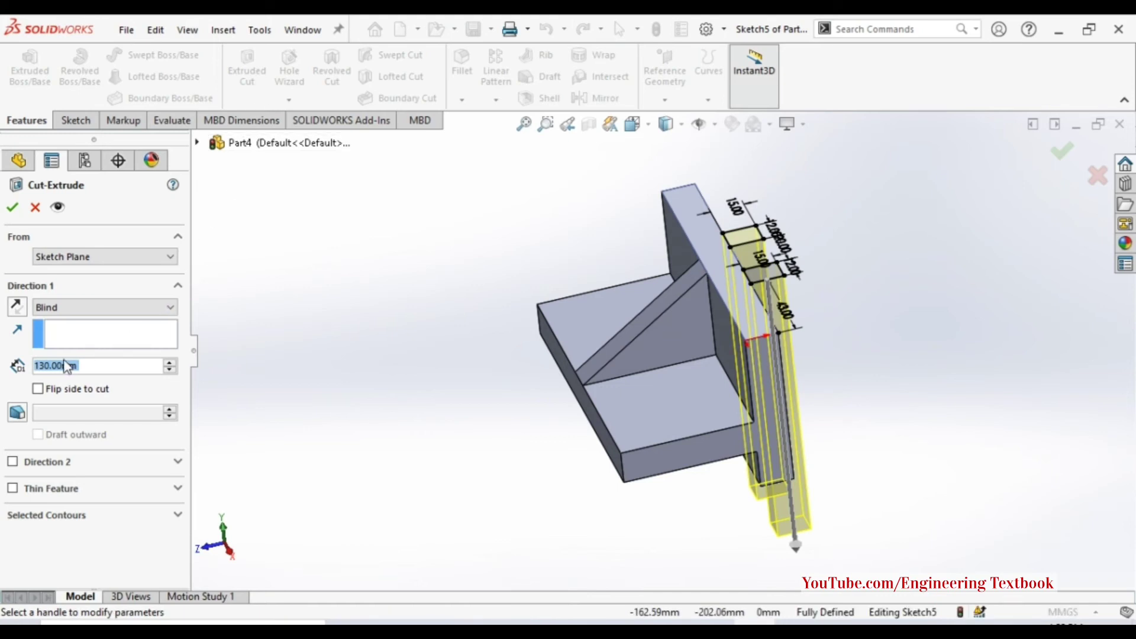
text(75)
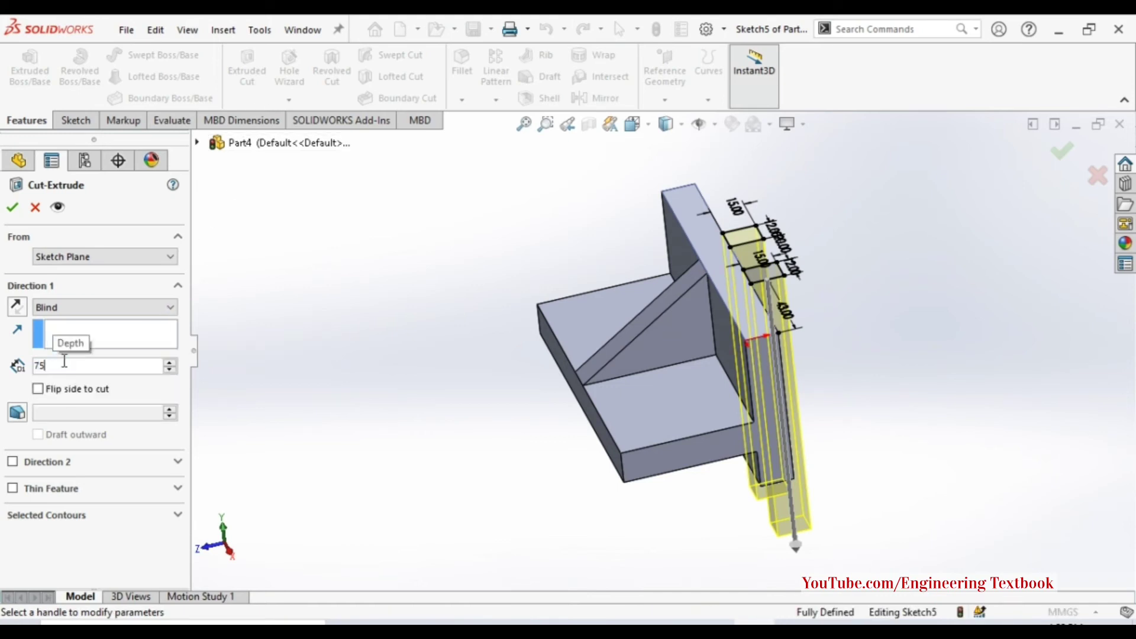
key(Return)
scroll(66, 367, up, 1)
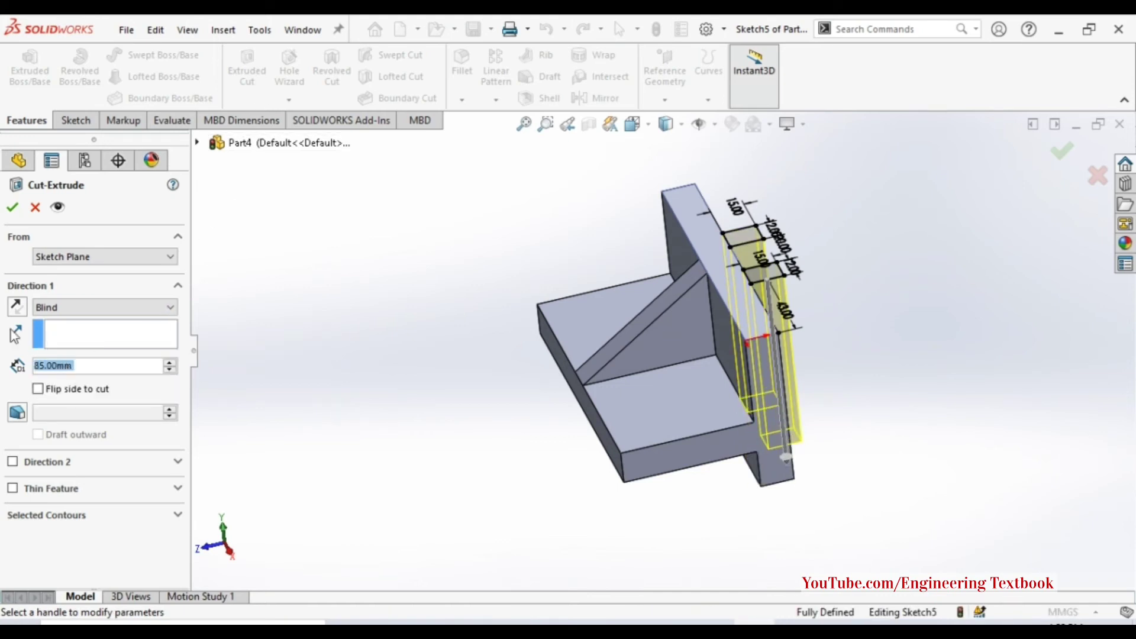
click(14, 209)
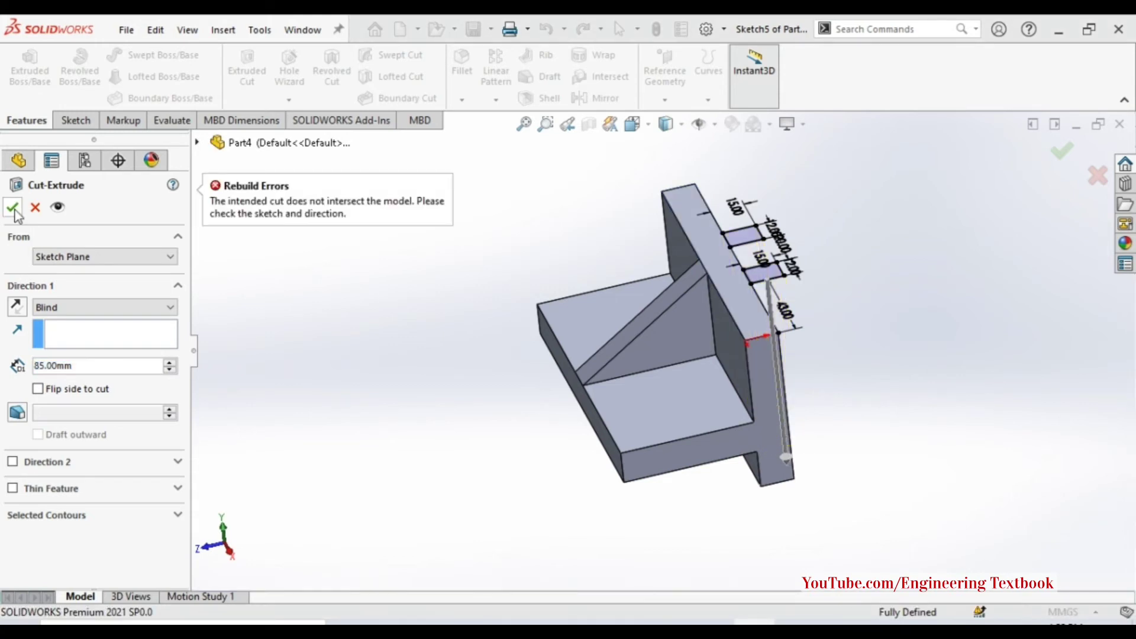
right_click(45, 371)
mouse_move(102, 382)
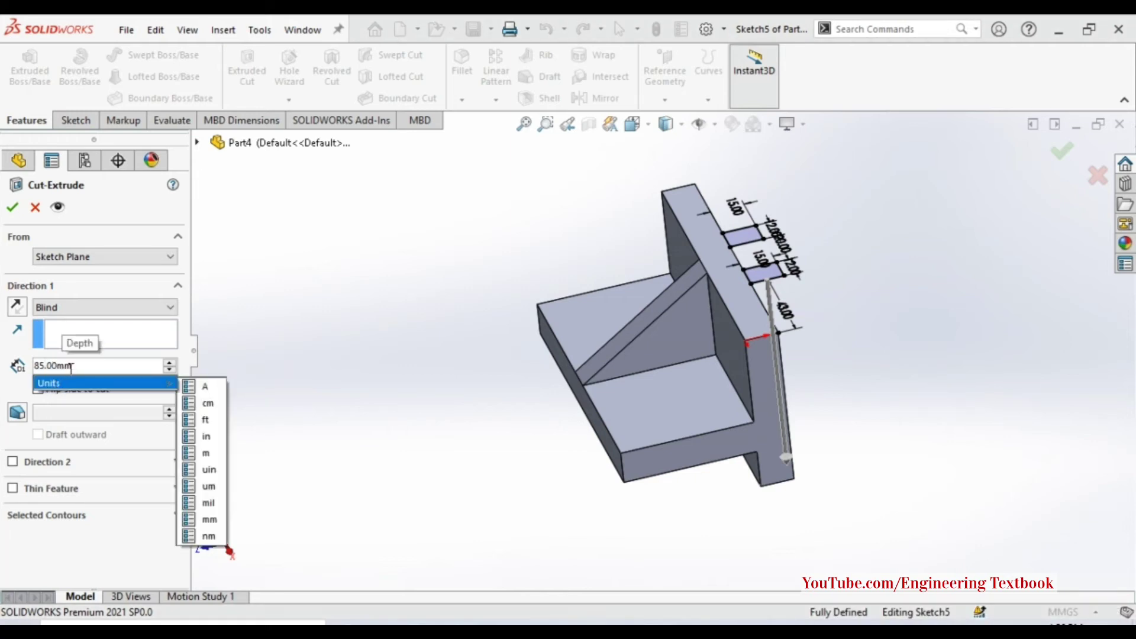
click(73, 367)
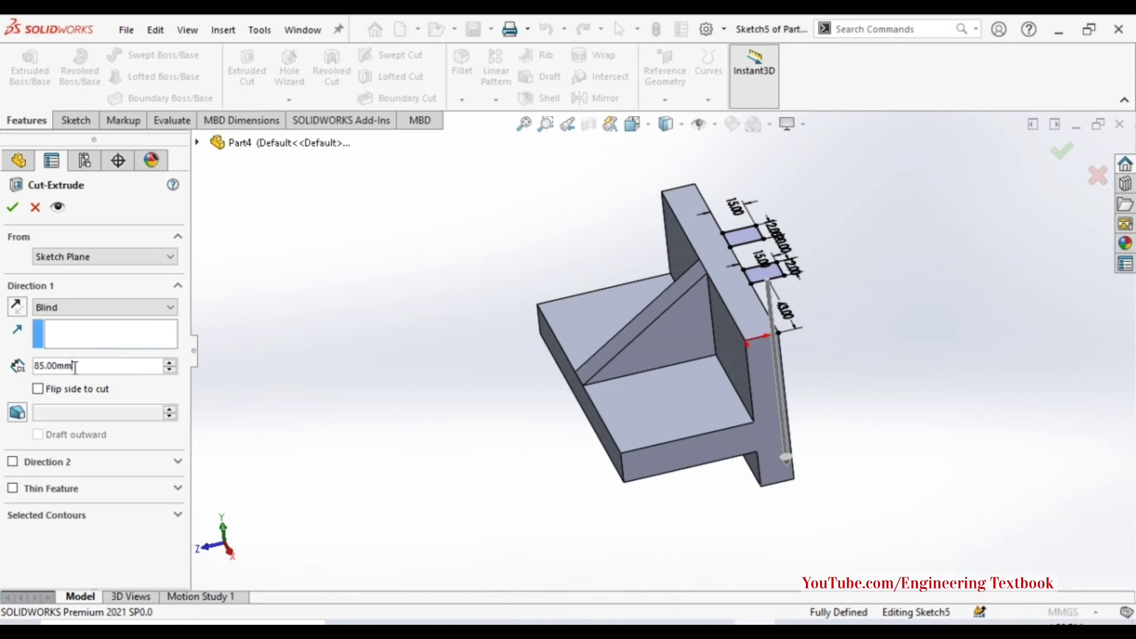
click(86, 309)
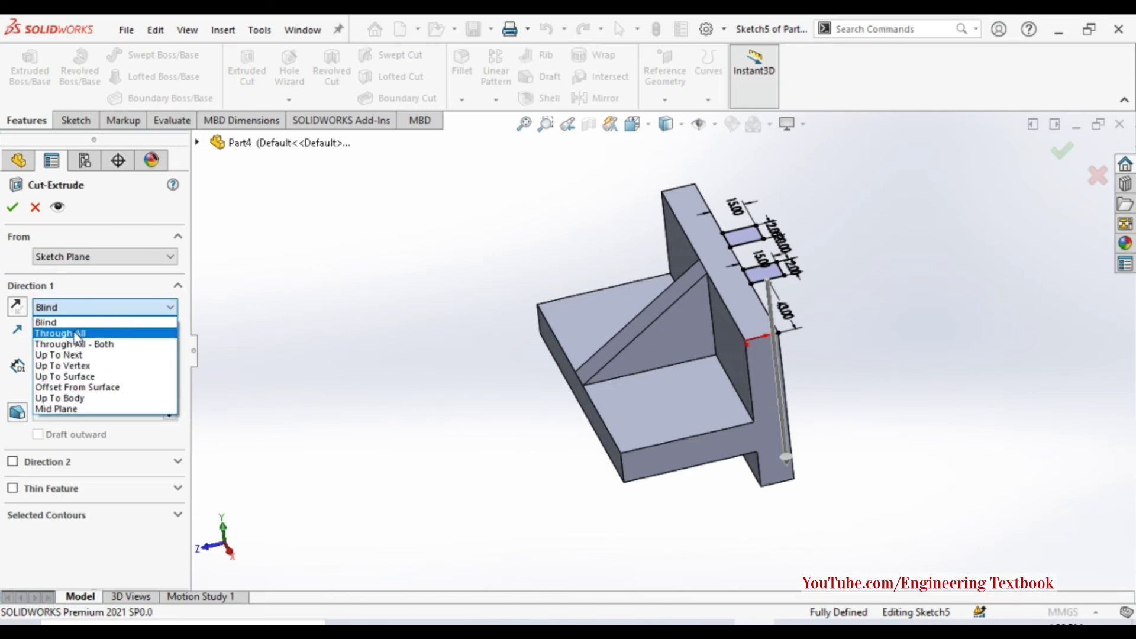
click(76, 333)
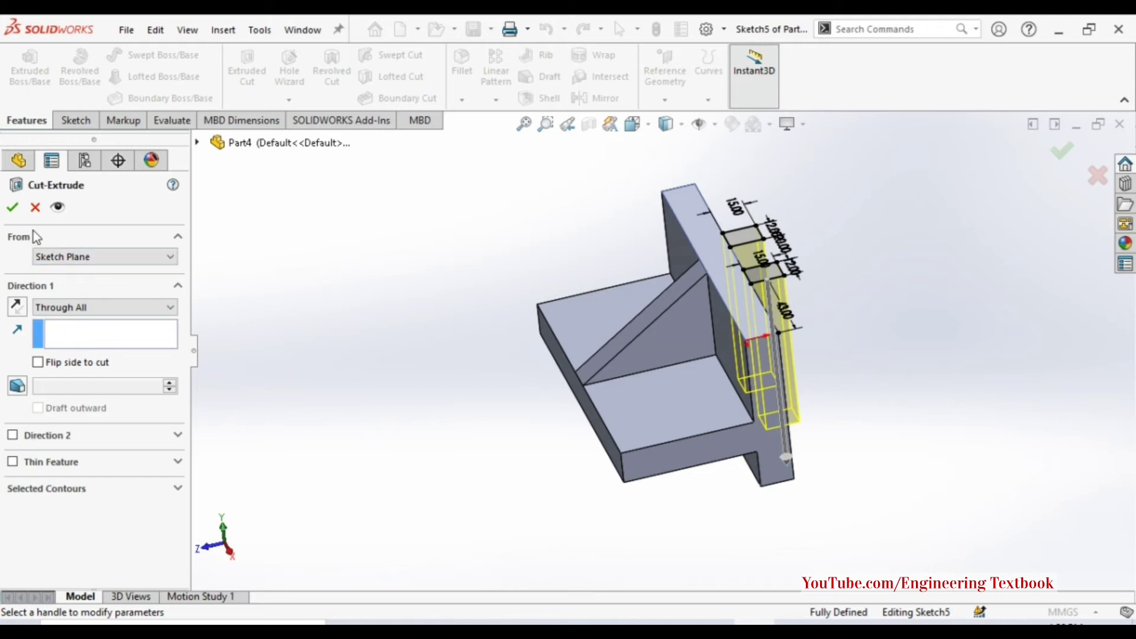
click(15, 212)
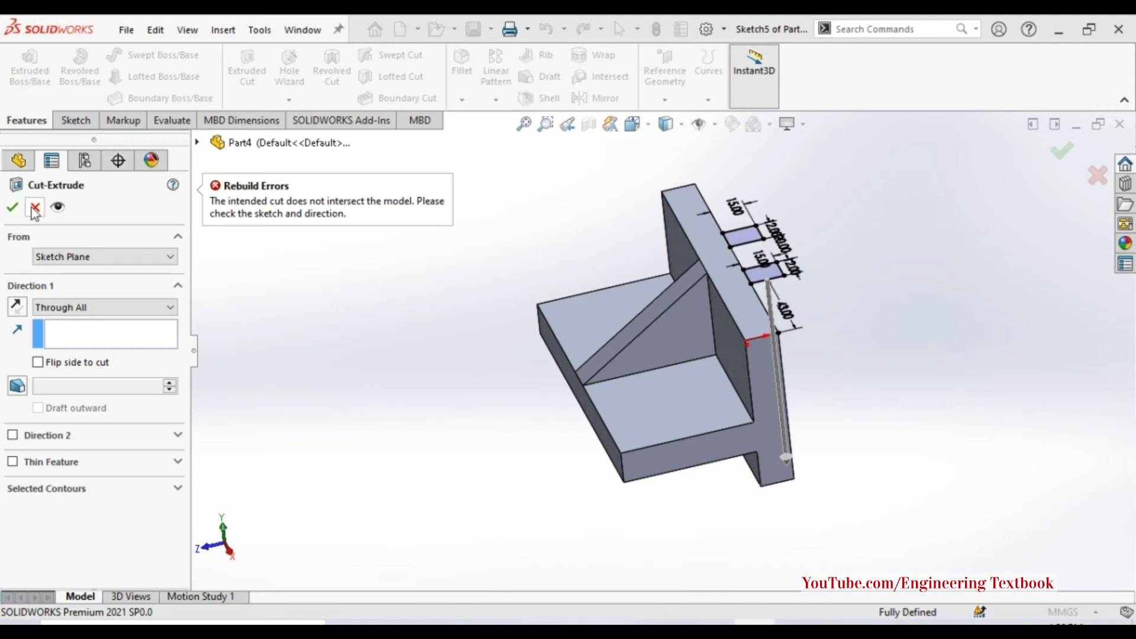
click(35, 208)
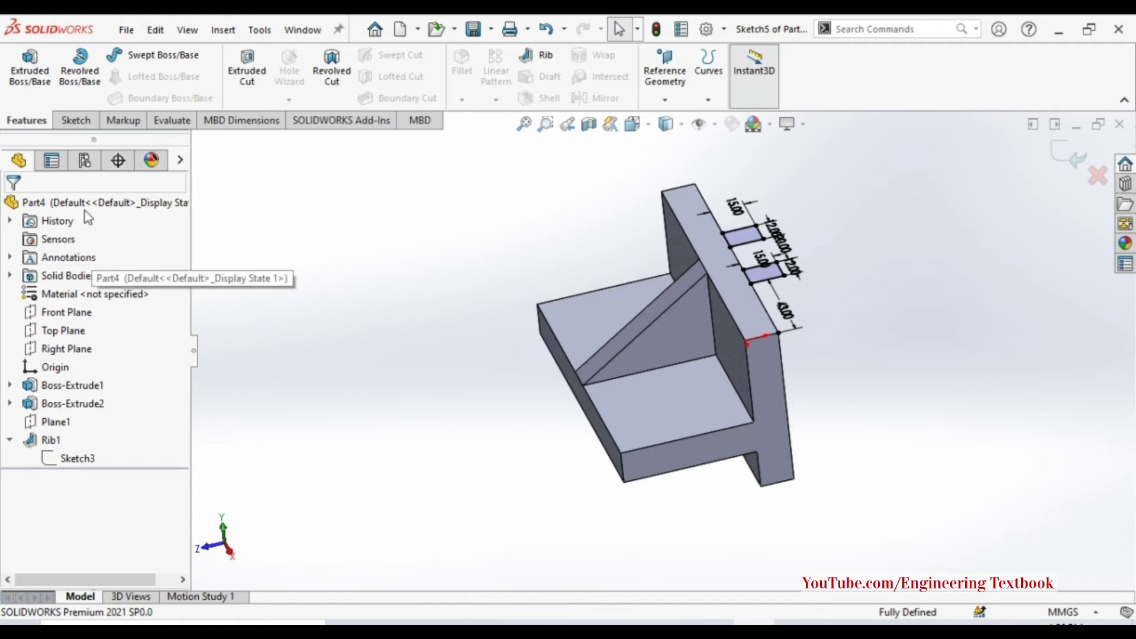
Select the rib's Sketch3 and inspect its context menu, then dismiss it.
click(82, 463)
right_click(81, 465)
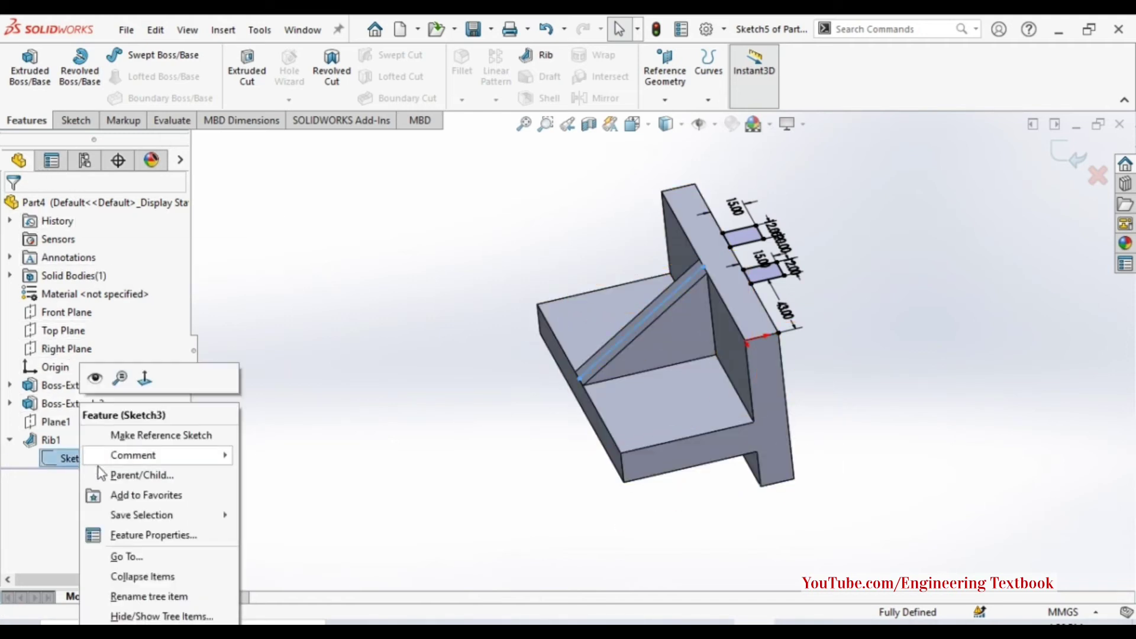
click(335, 442)
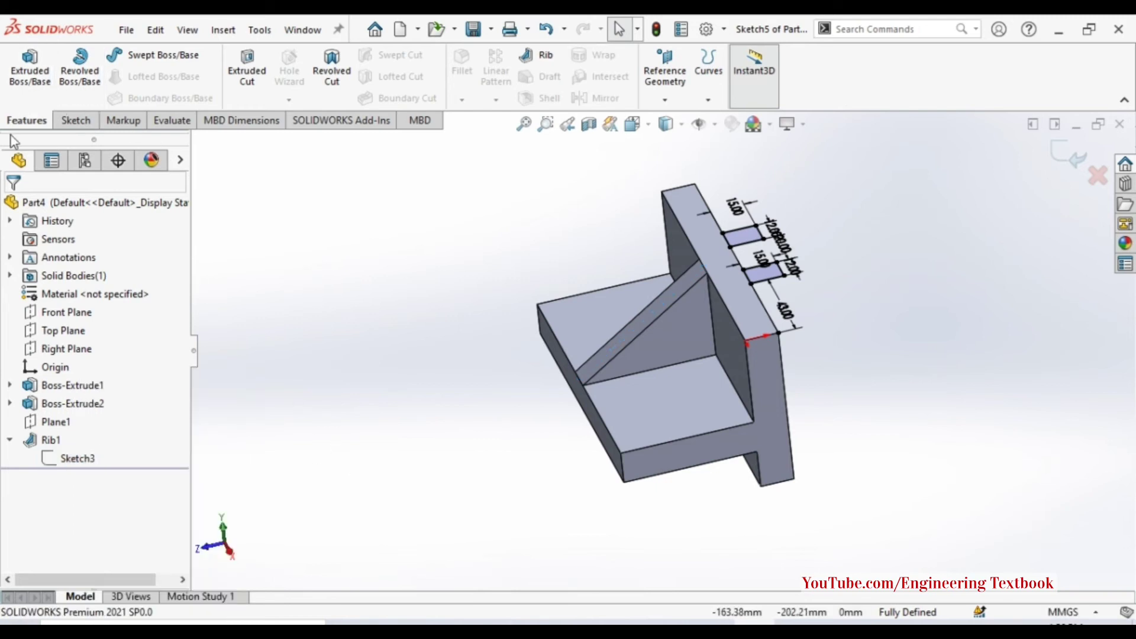
Exit Sketch5 so it appears in the feature tree.
click(75, 120)
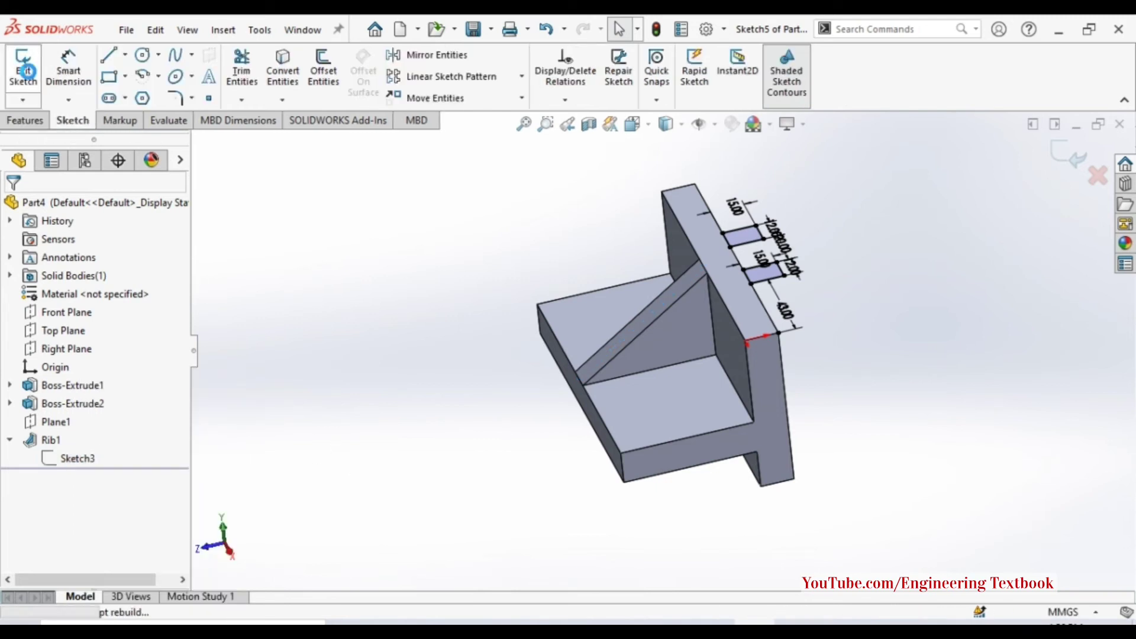
click(24, 74)
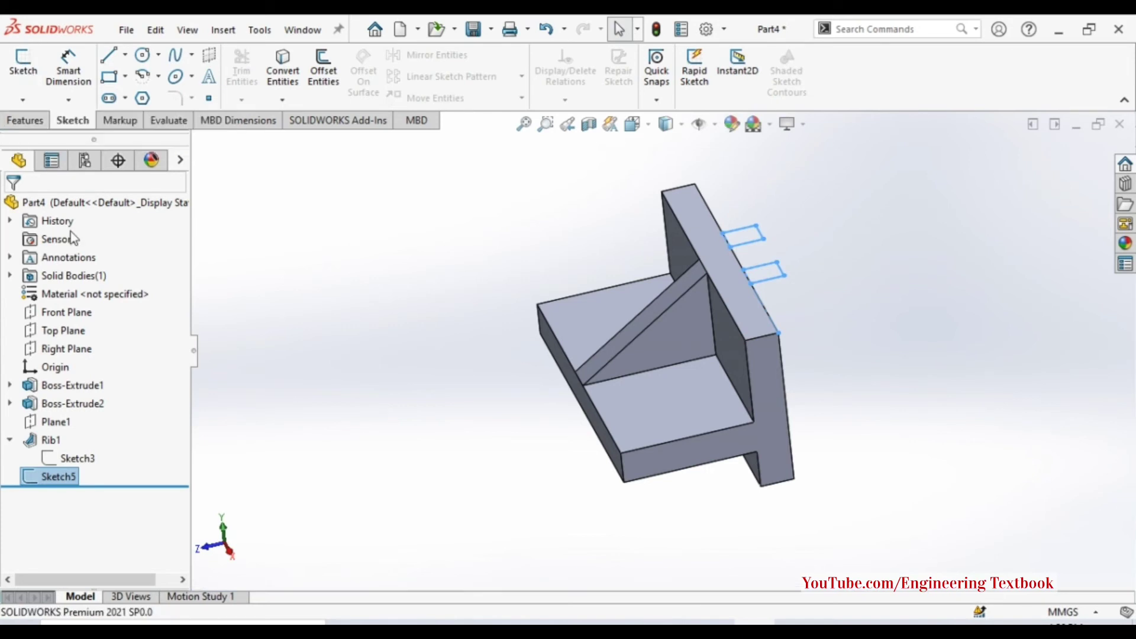
click(25, 120)
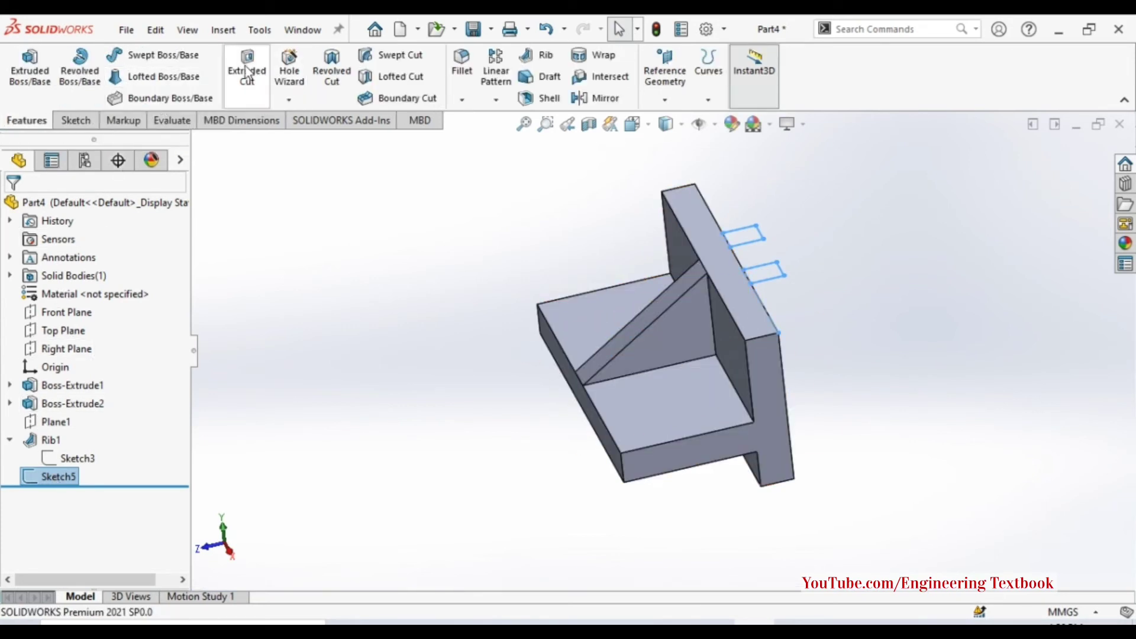
Extrude the two tab profiles 75 mm blind in the reversed, downward direction.
click(42, 71)
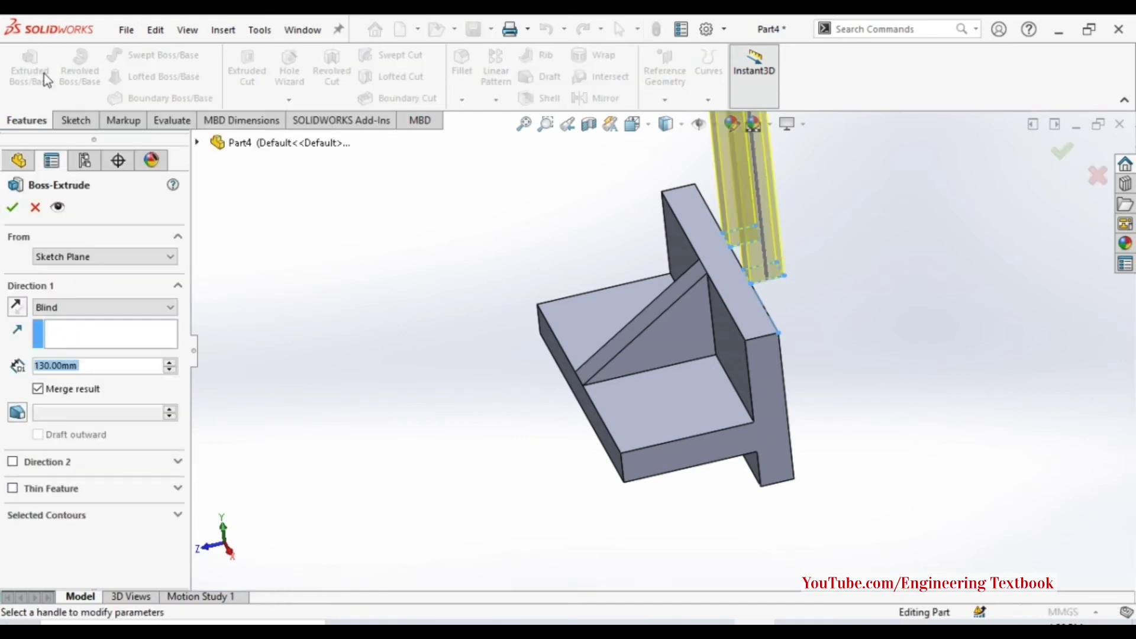
click(26, 309)
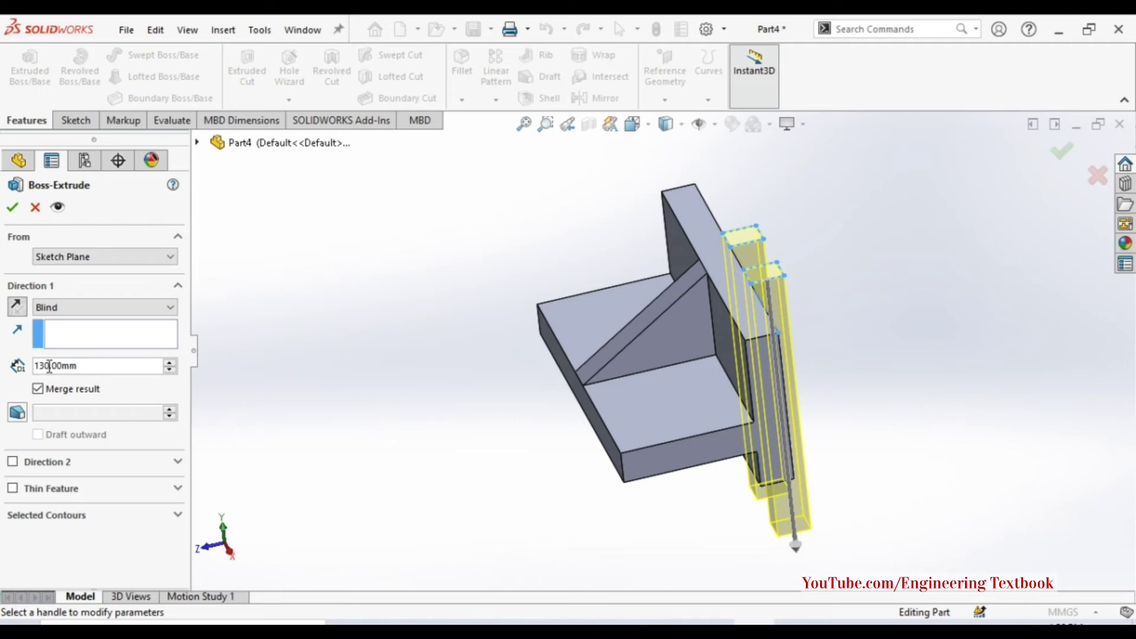
key(BackSpace)
key(BackSpace)
key(BackSpace)
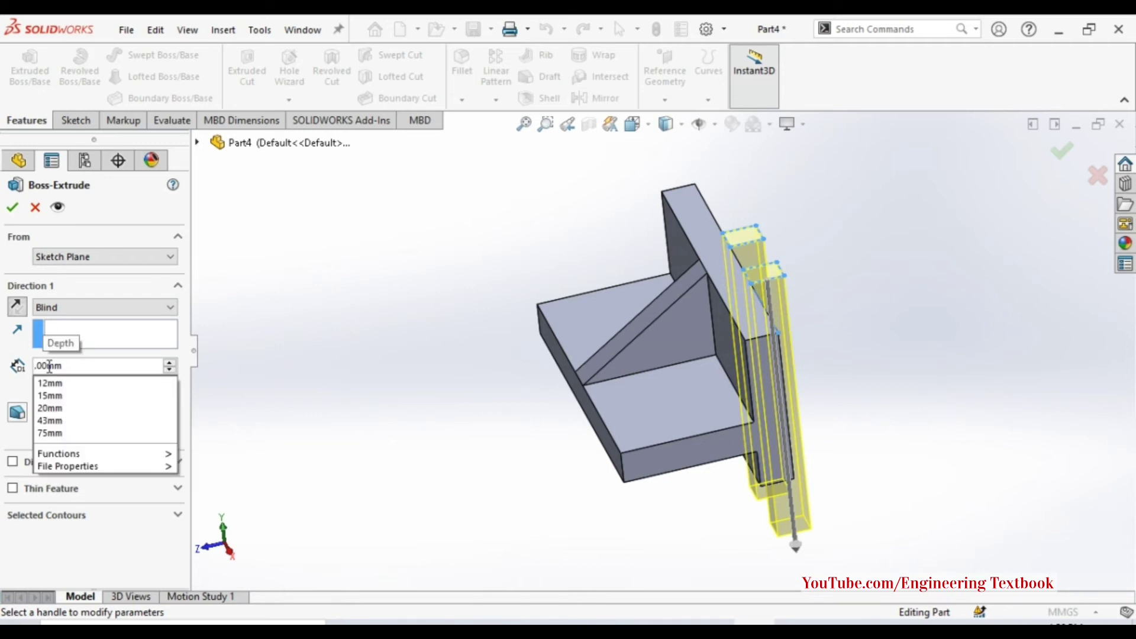
text(75)
key(Return)
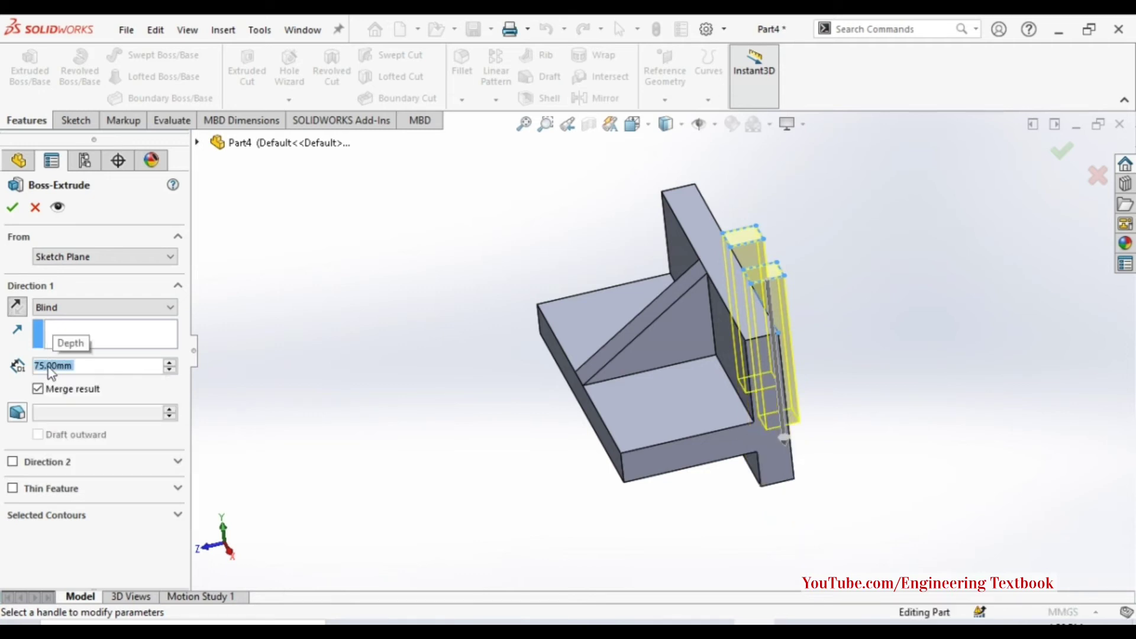
click(18, 208)
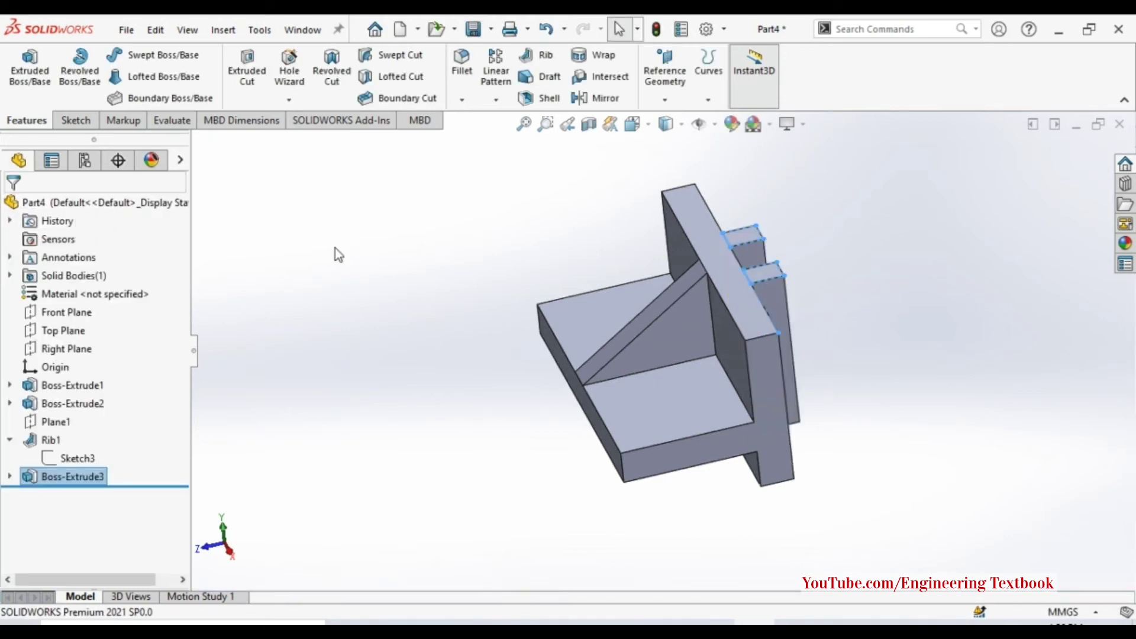
Rotate the view to bring the base face into sight.
click(306, 282)
right_click(306, 281)
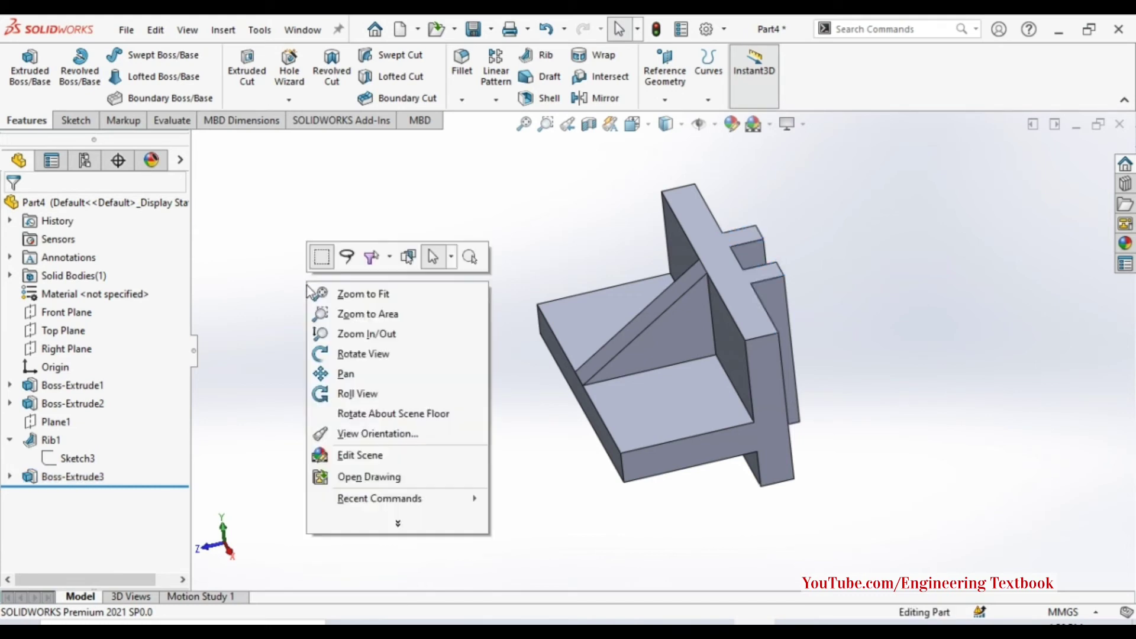
click(325, 354)
mouse_move(323, 355)
mouse_down()
mouse_move(232, 301)
mouse_move(264, 287)
mouse_move(231, 241)
mouse_move(233, 221)
mouse_move(515, 274)
mouse_move(436, 246)
mouse_move(353, 251)
mouse_move(410, 254)
mouse_up()
Start a new sketch on the base face left of the rib.
right_click(411, 257)
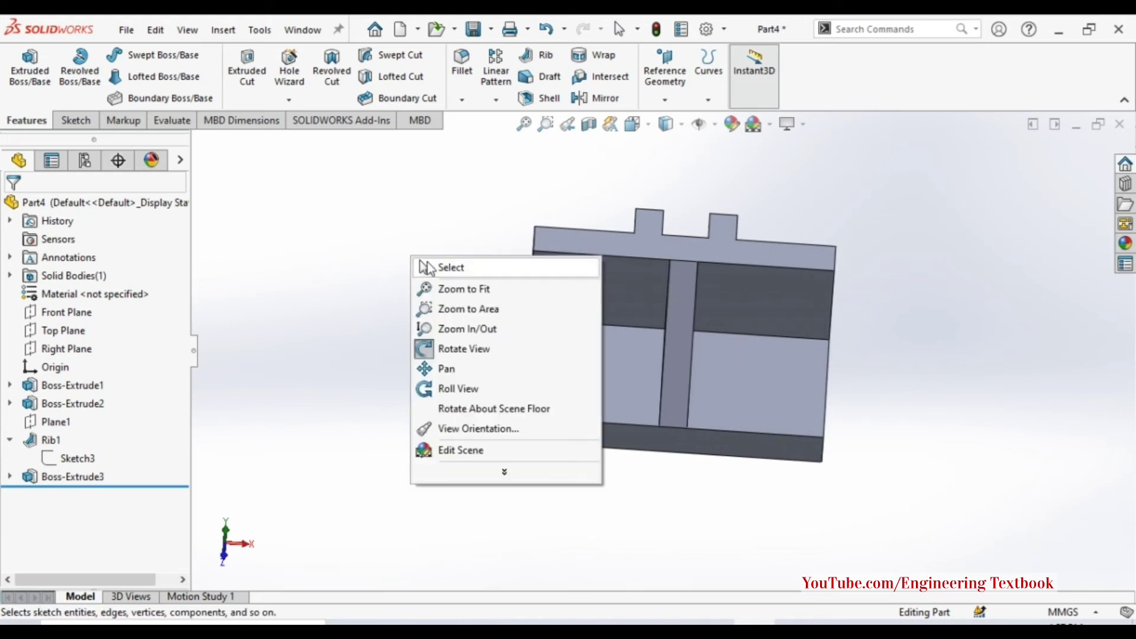
click(427, 267)
right_click(582, 366)
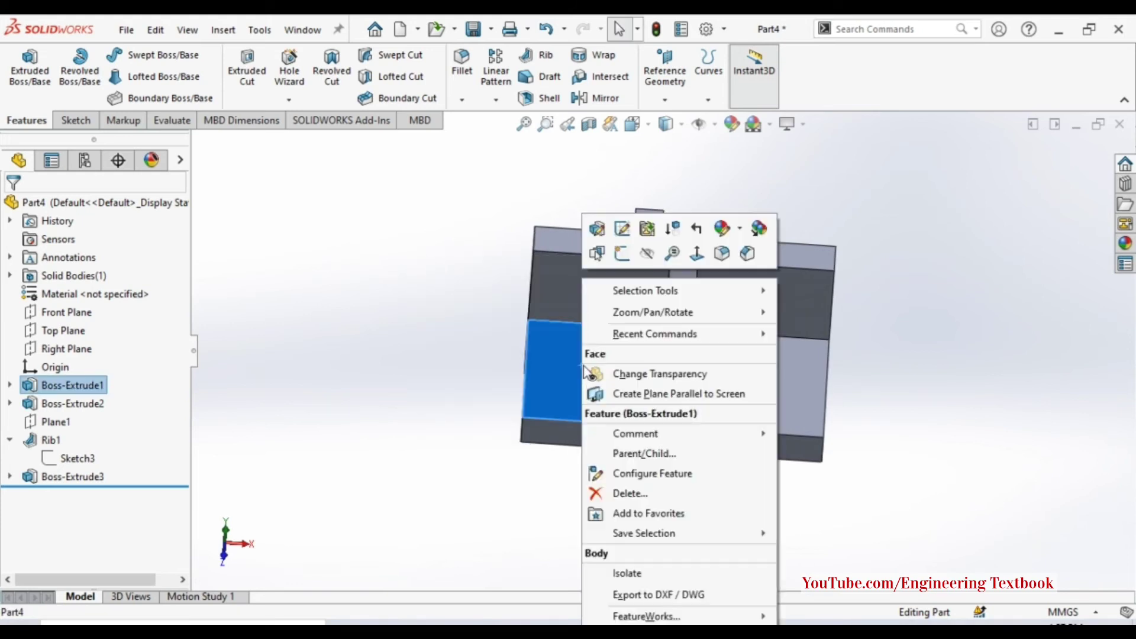
click(623, 254)
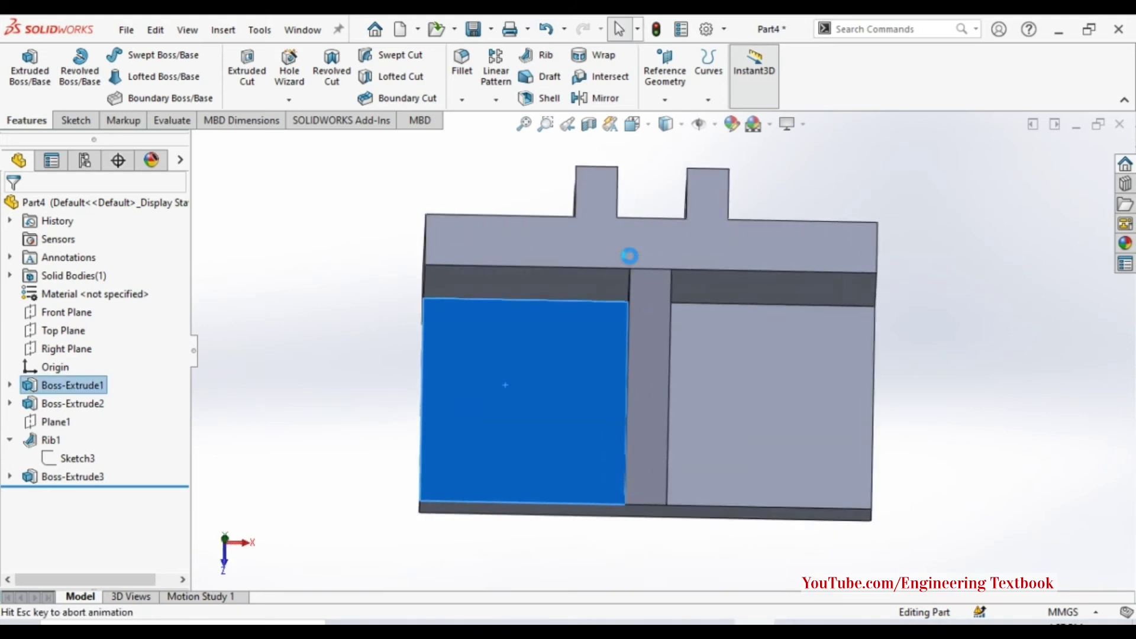
Draw a circle on the base face and dimension its diameter to 10 mm.
click(324, 228)
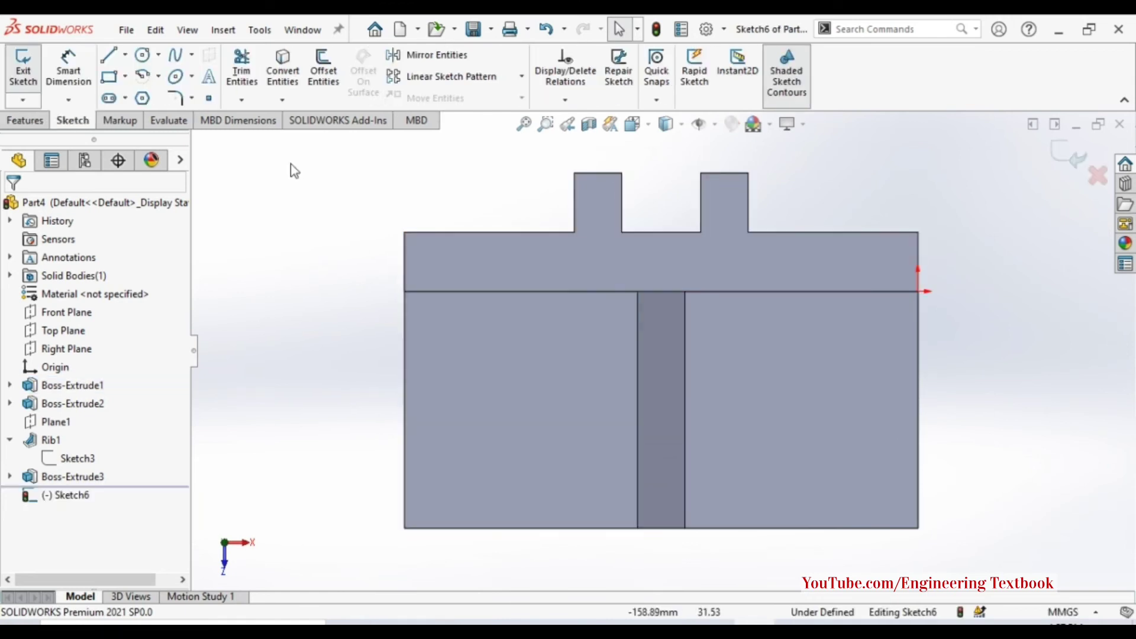
click(147, 63)
click(500, 416)
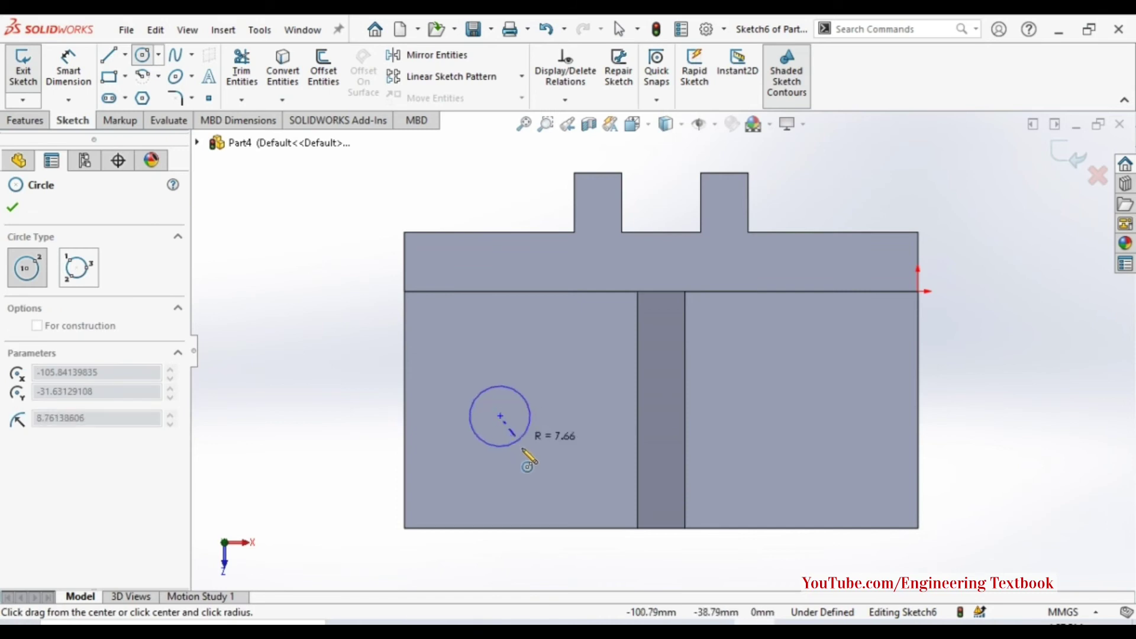
click(533, 457)
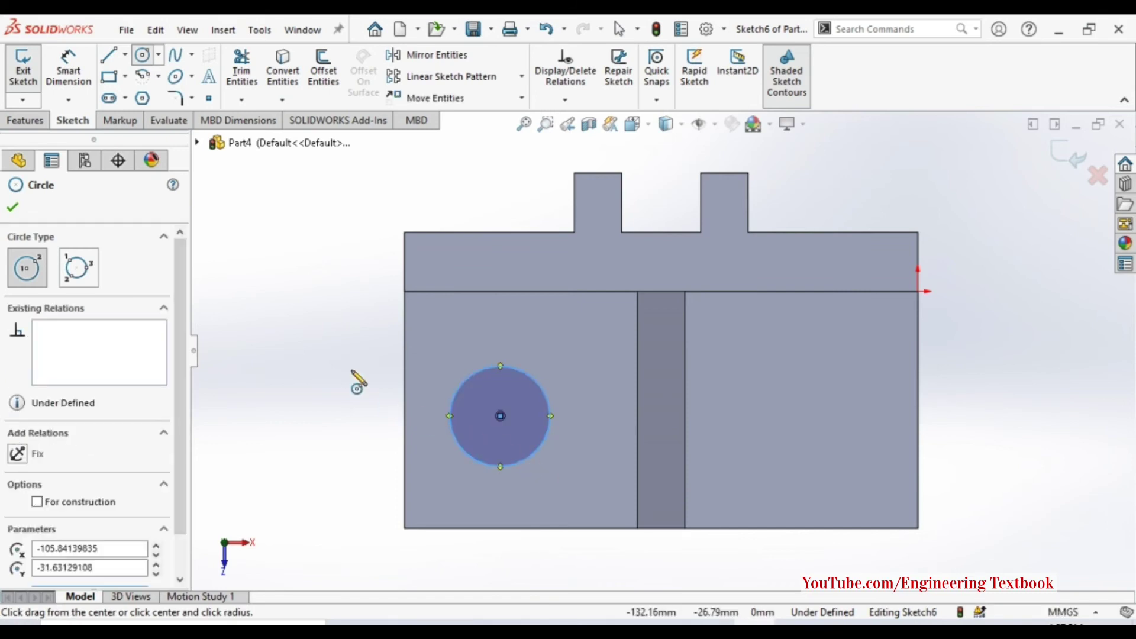
click(64, 83)
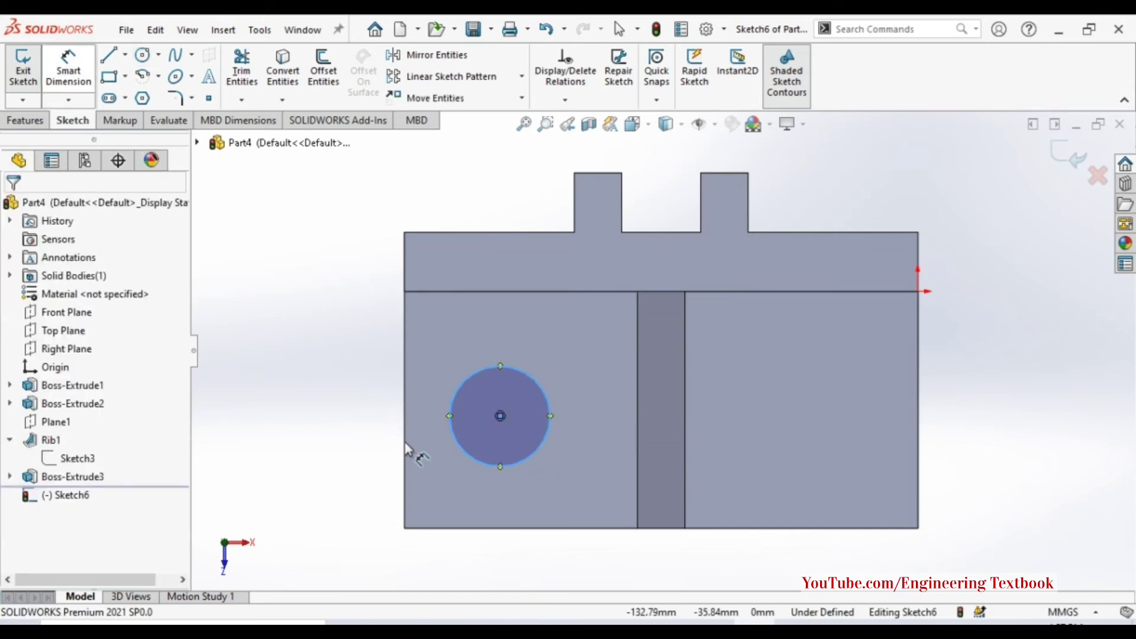
click(455, 436)
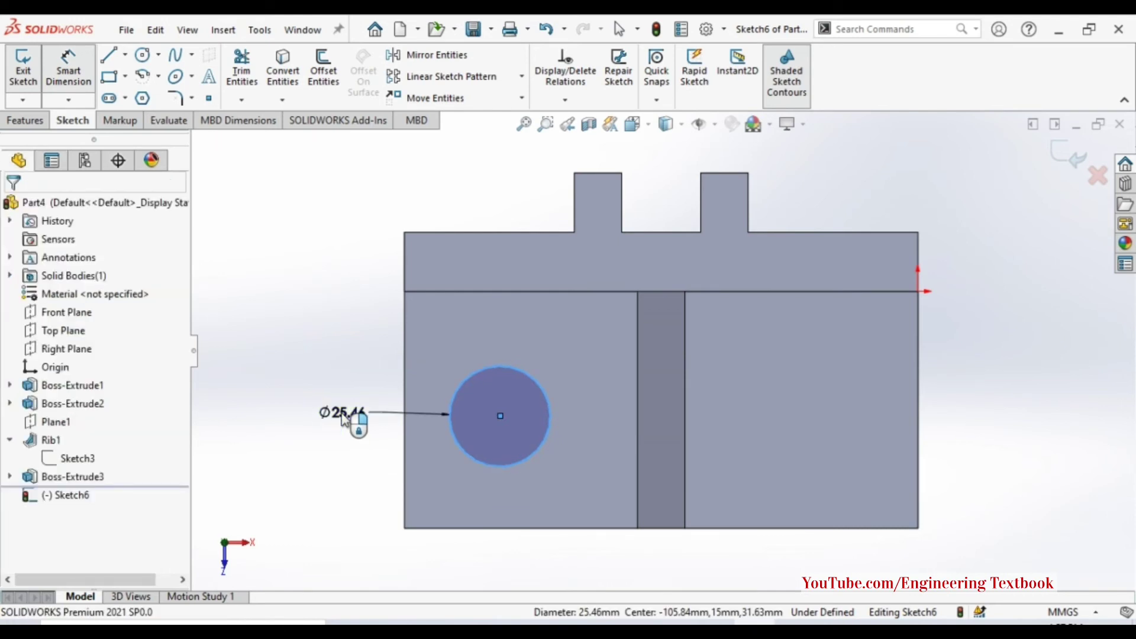
click(344, 417)
key(Return)
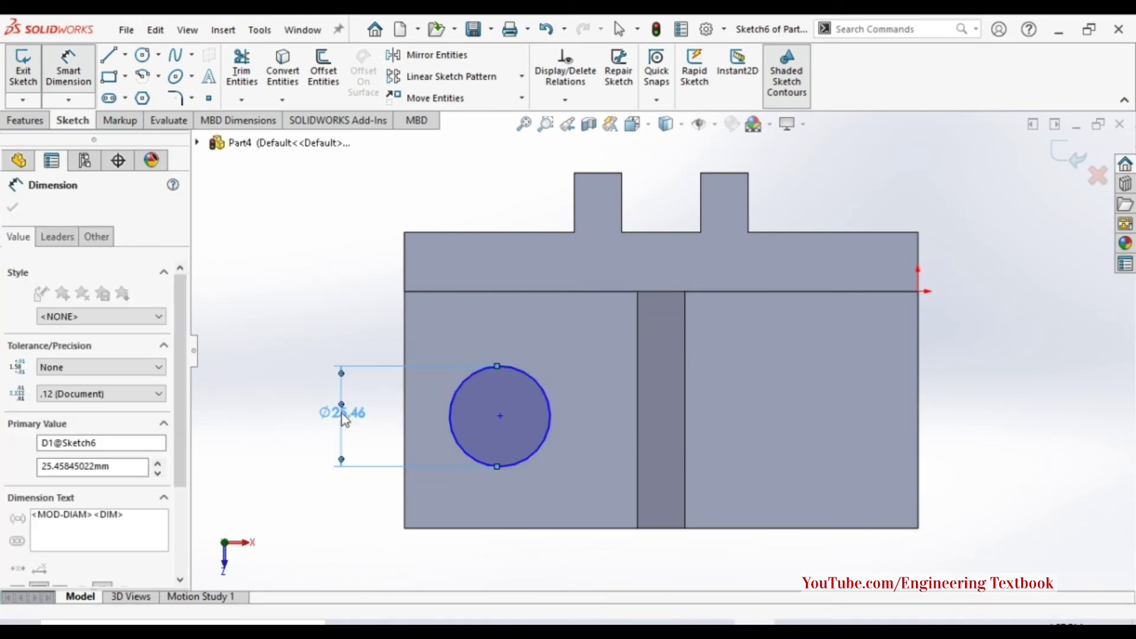
text(10)
key(Return)
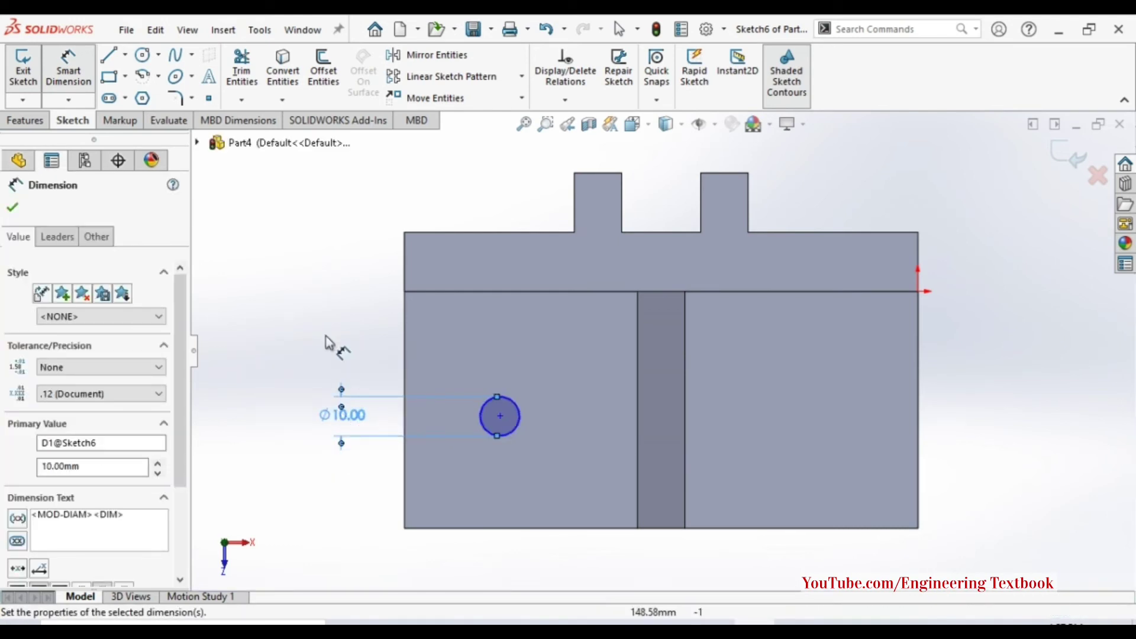
Locate the circle centre 15 mm from the base's left and bottom edges.
click(501, 420)
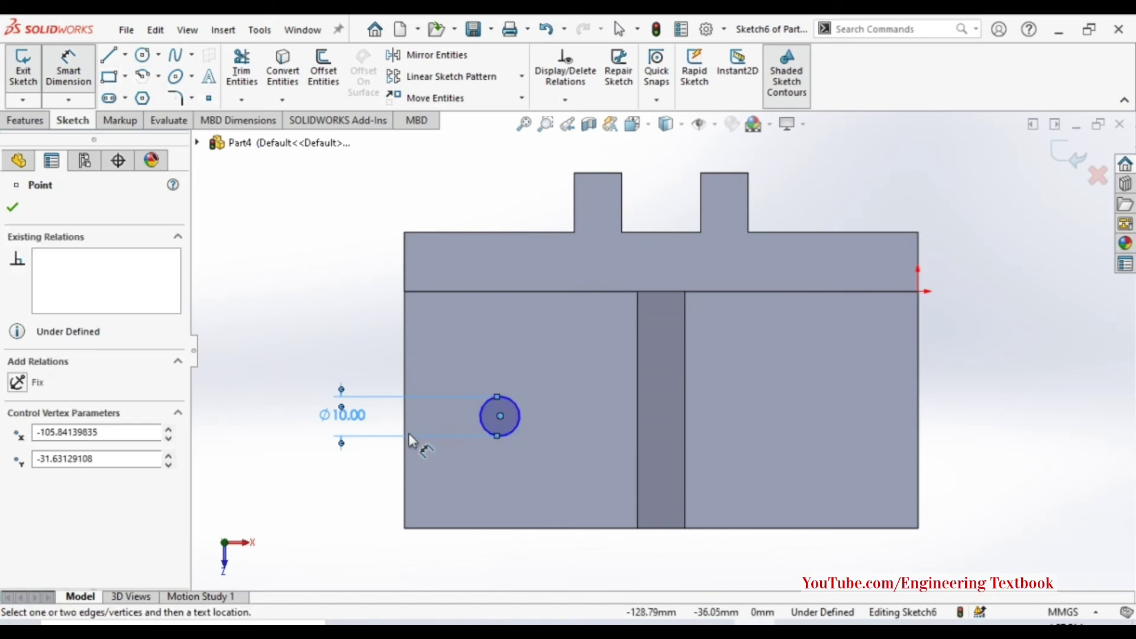
click(406, 433)
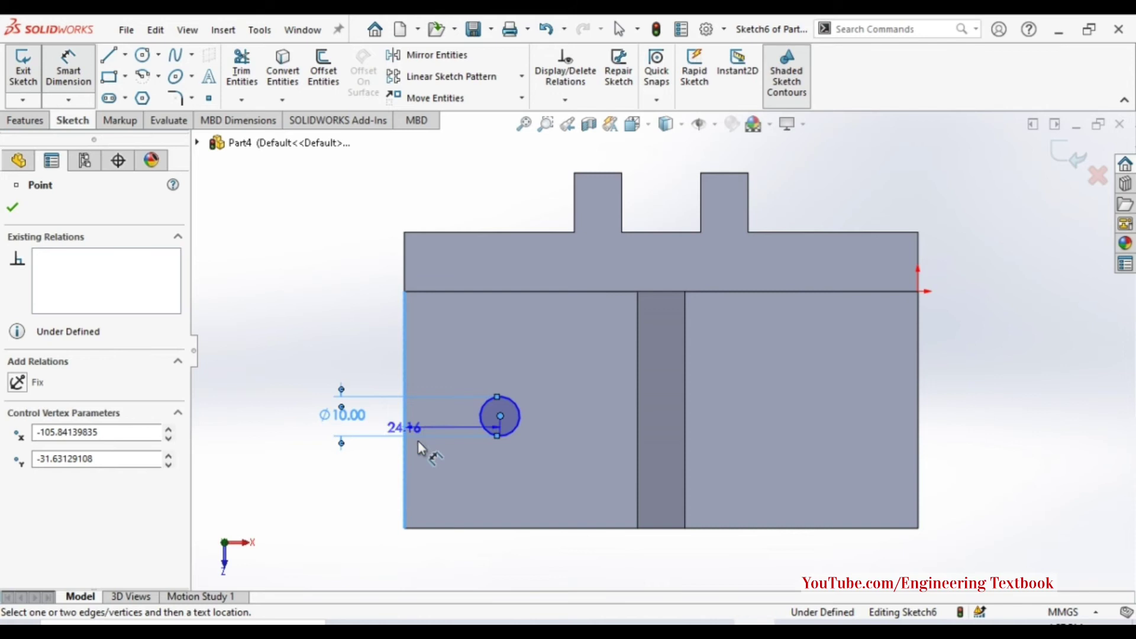
click(445, 566)
text(15)
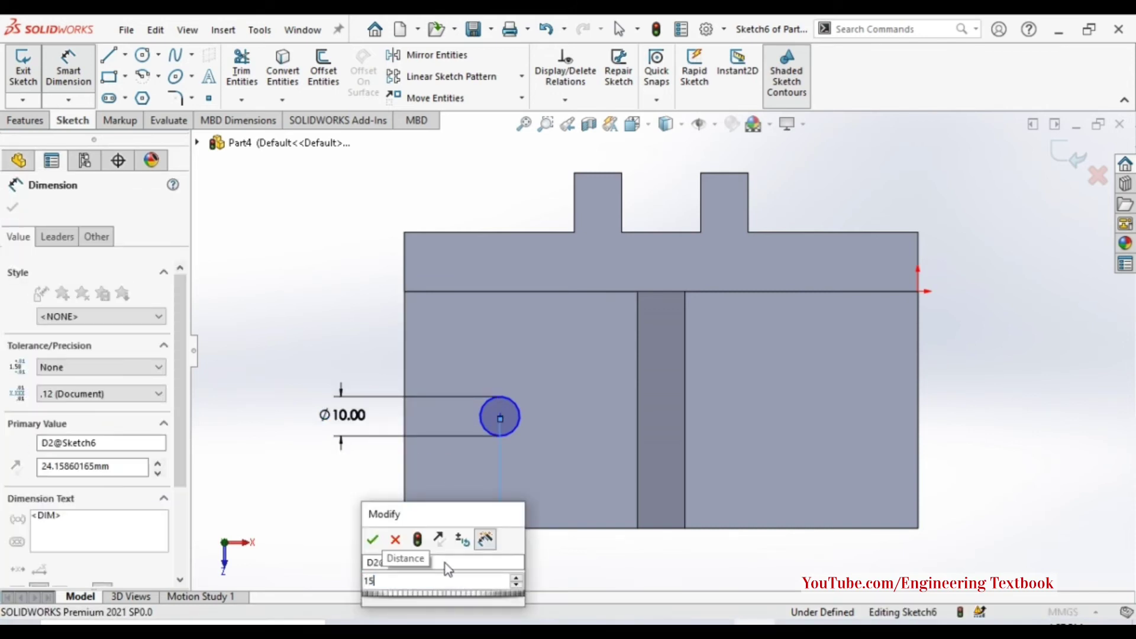
key(Return)
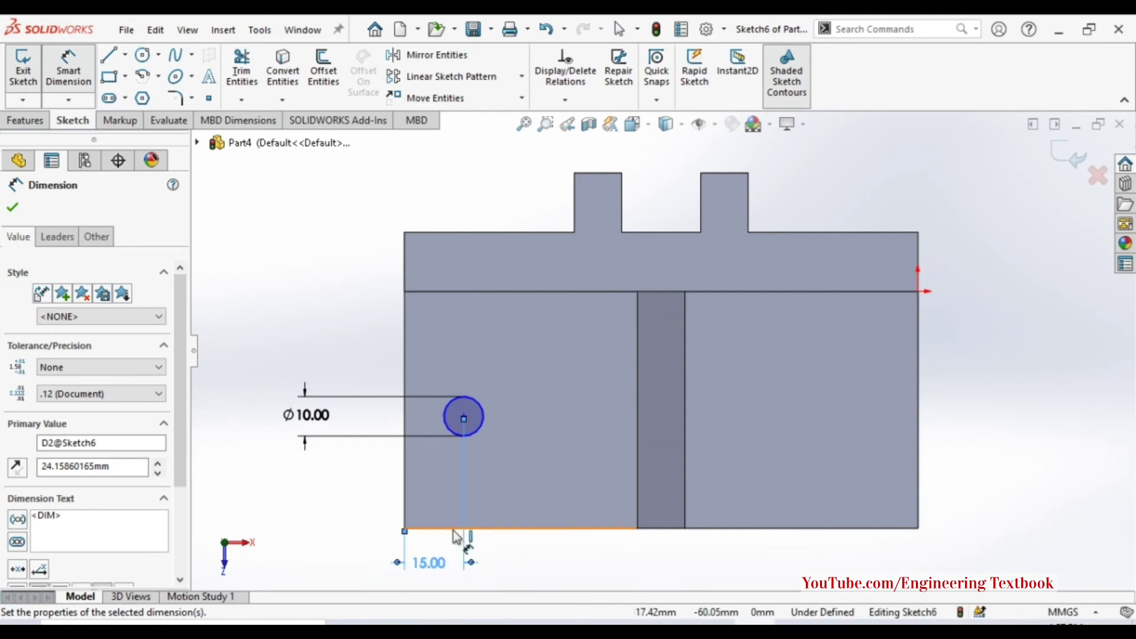
click(452, 528)
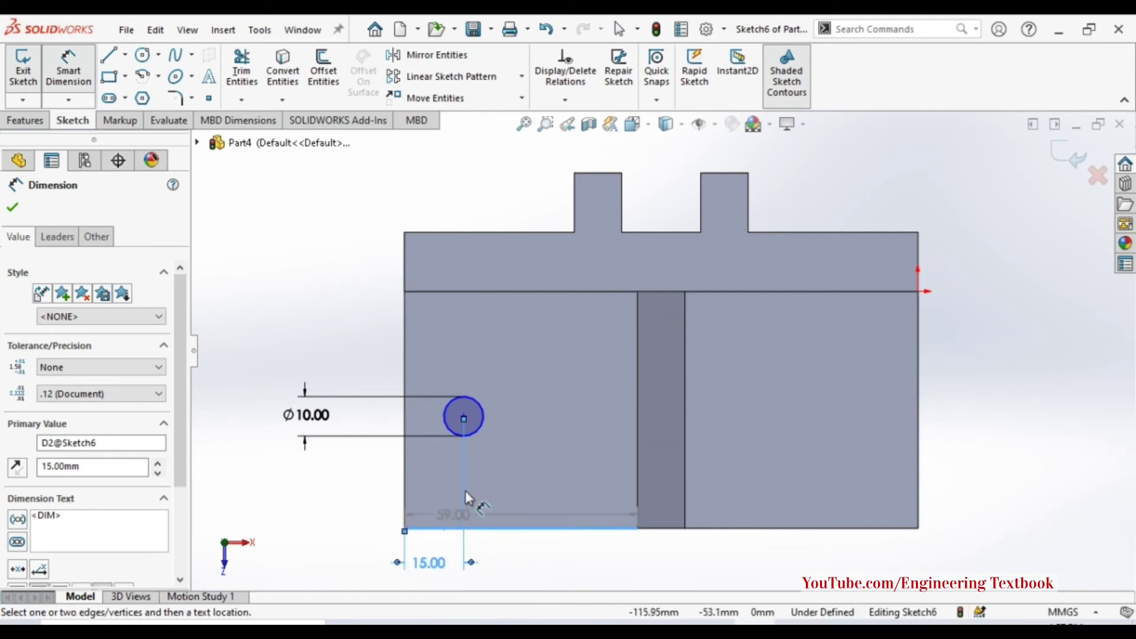
click(464, 418)
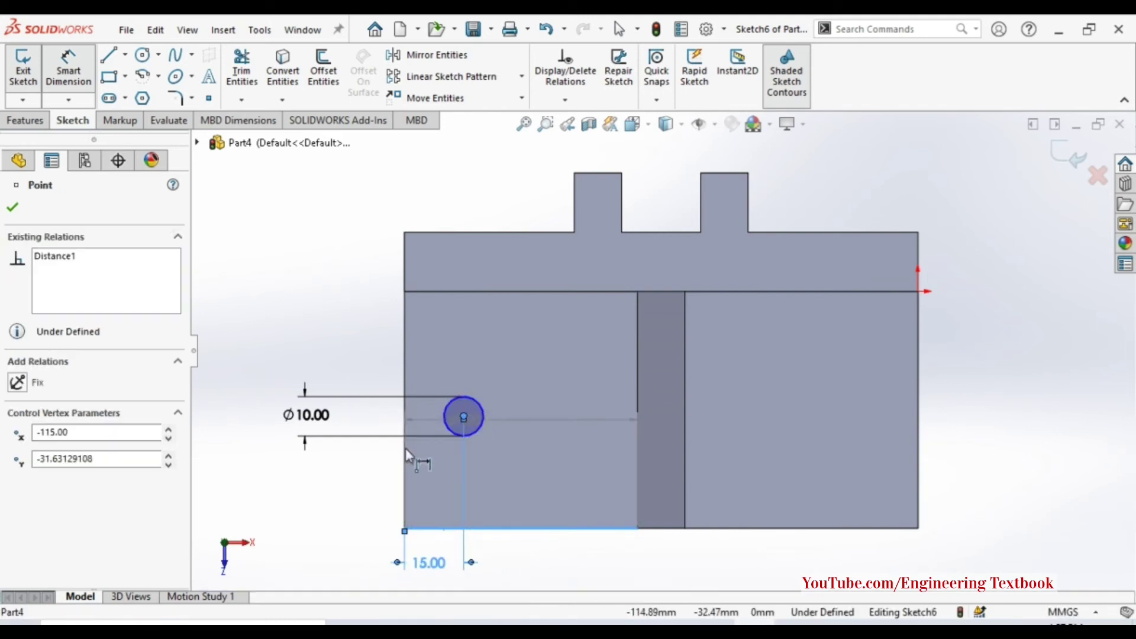
click(373, 482)
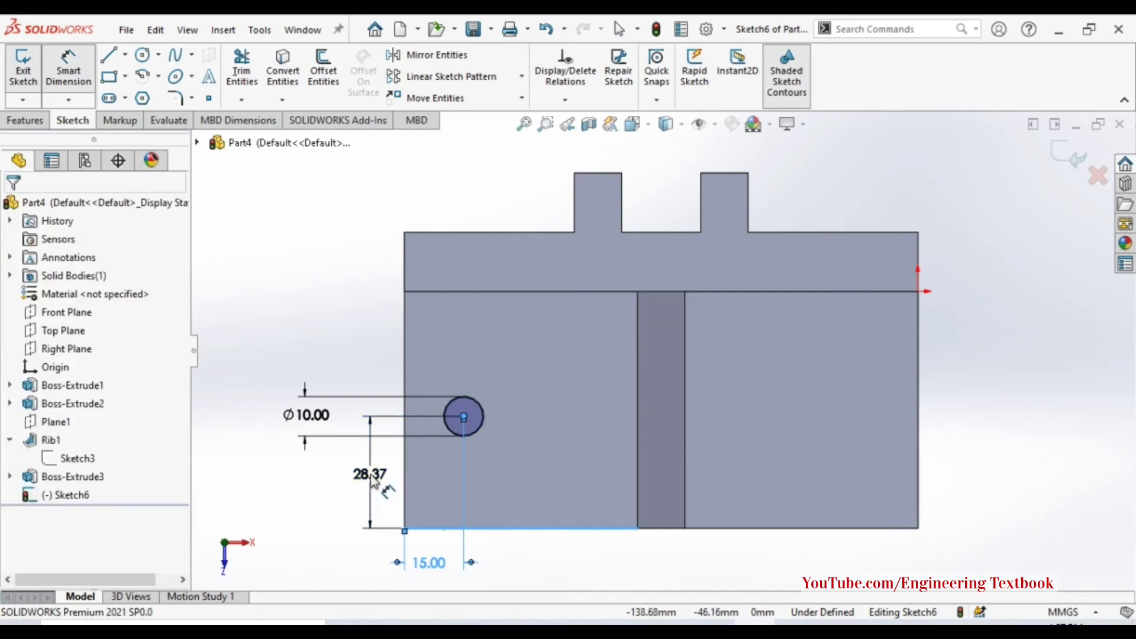
text(15)
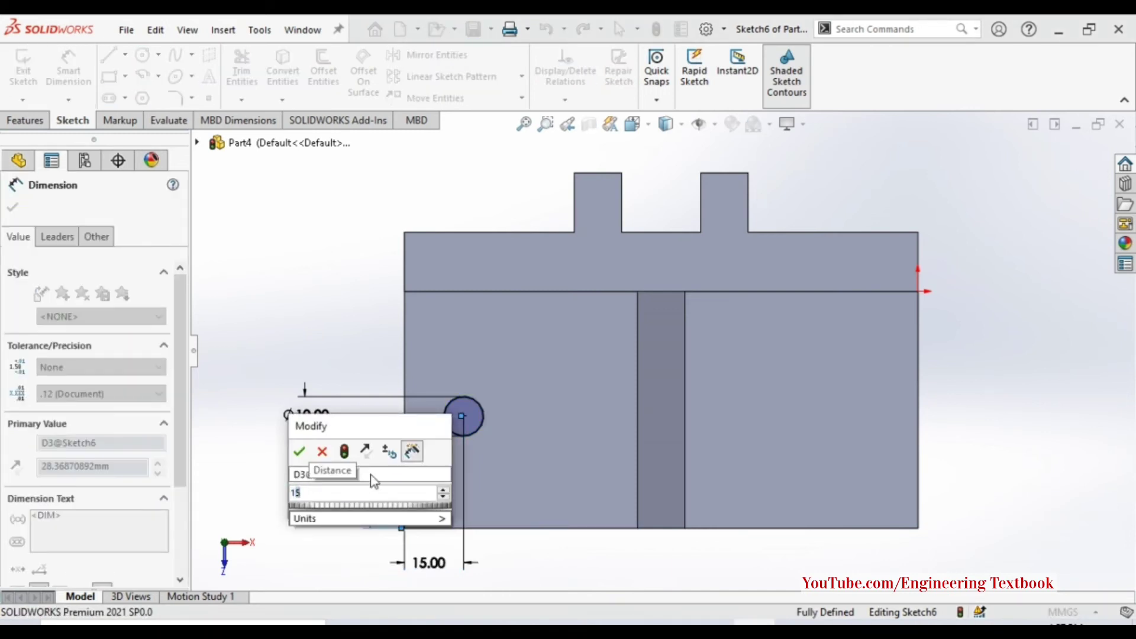
key(Return)
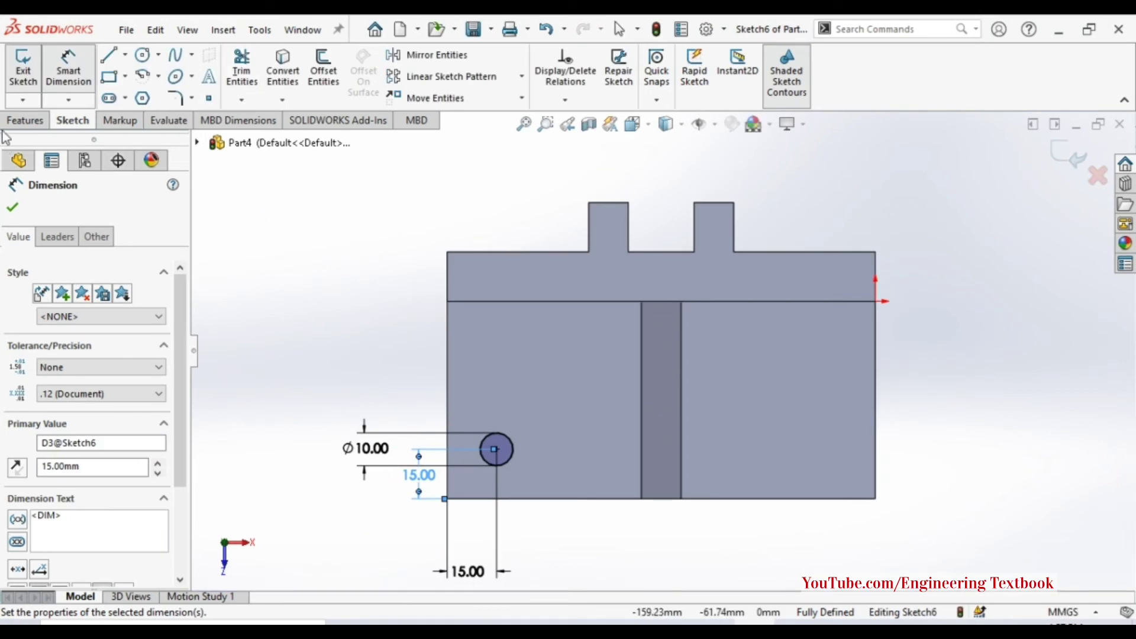
click(17, 122)
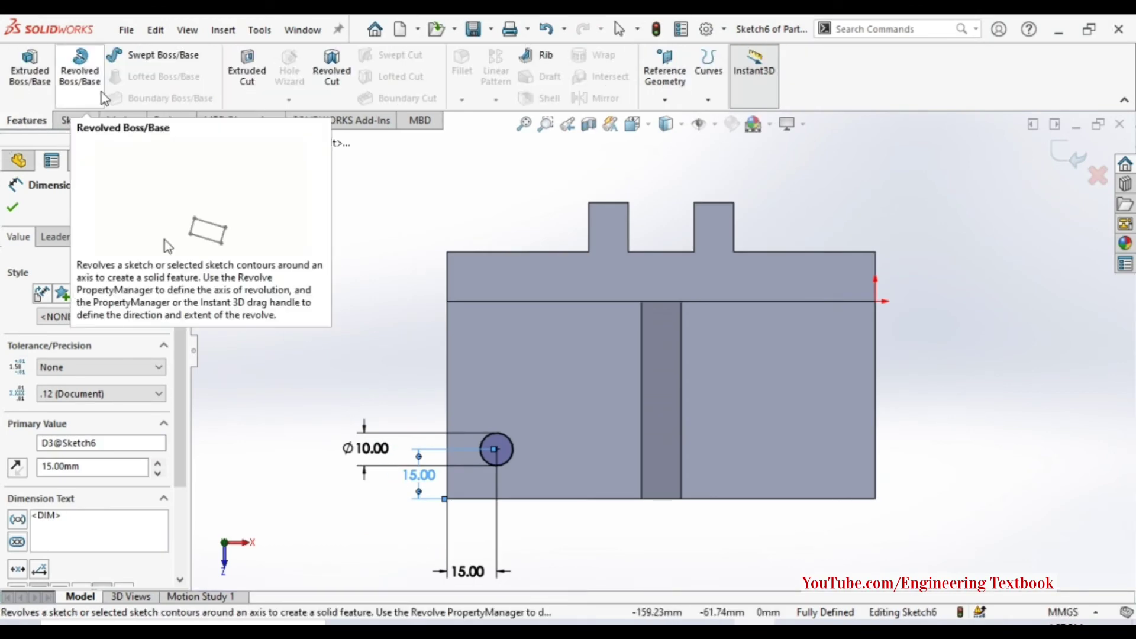
Cut the Ø10 circle 75 mm blind into the base and orbit to inspect the hole.
click(243, 62)
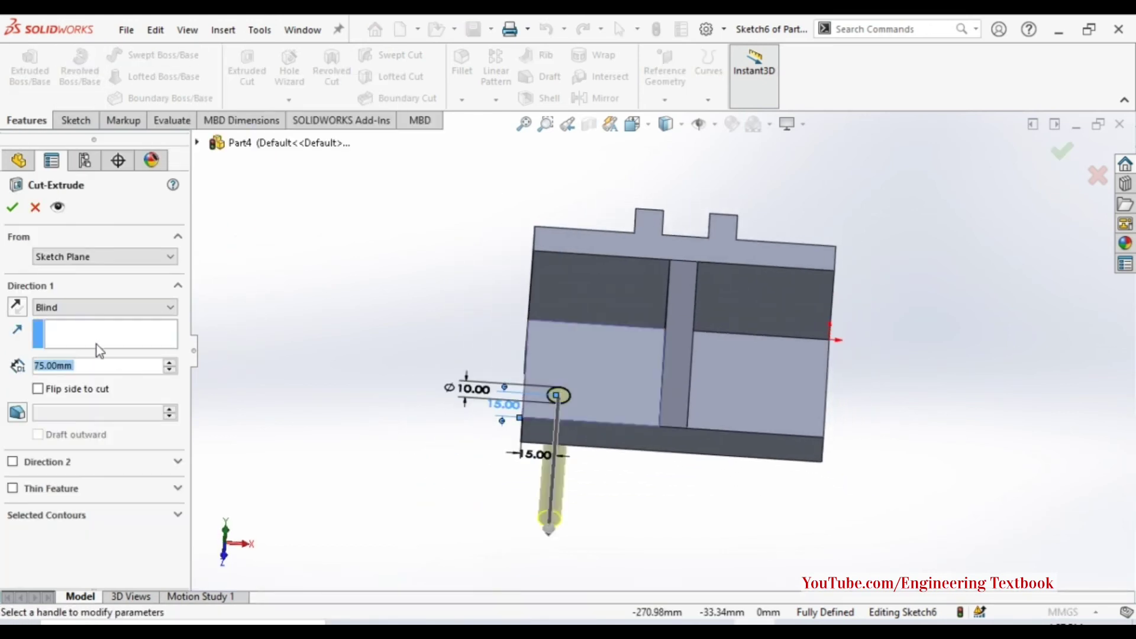
click(14, 207)
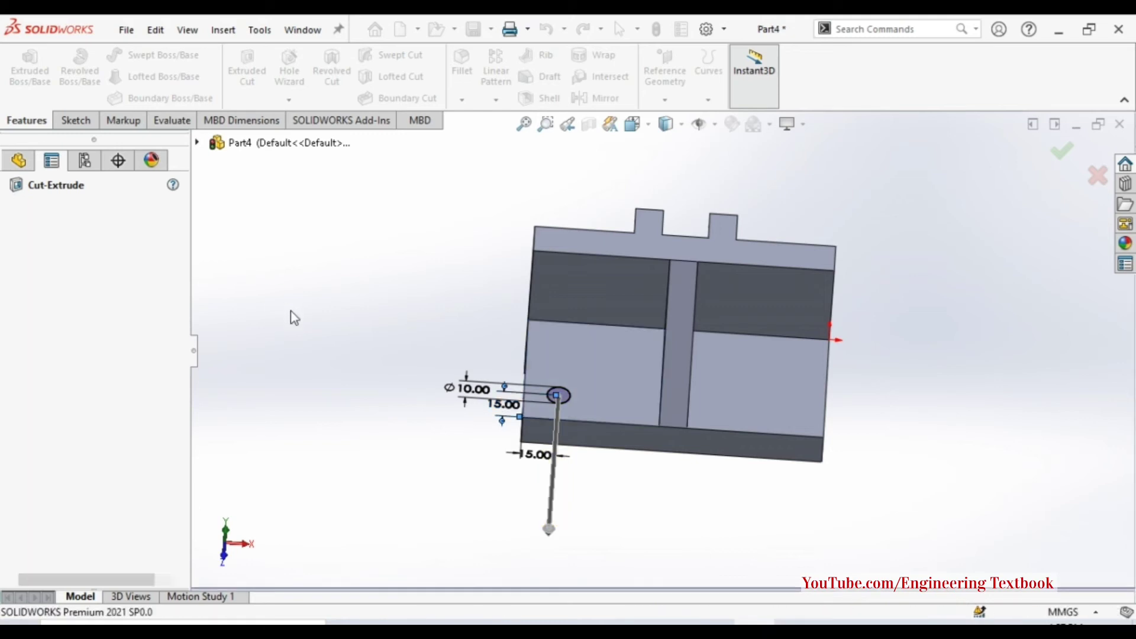
right_click(342, 325)
click(379, 401)
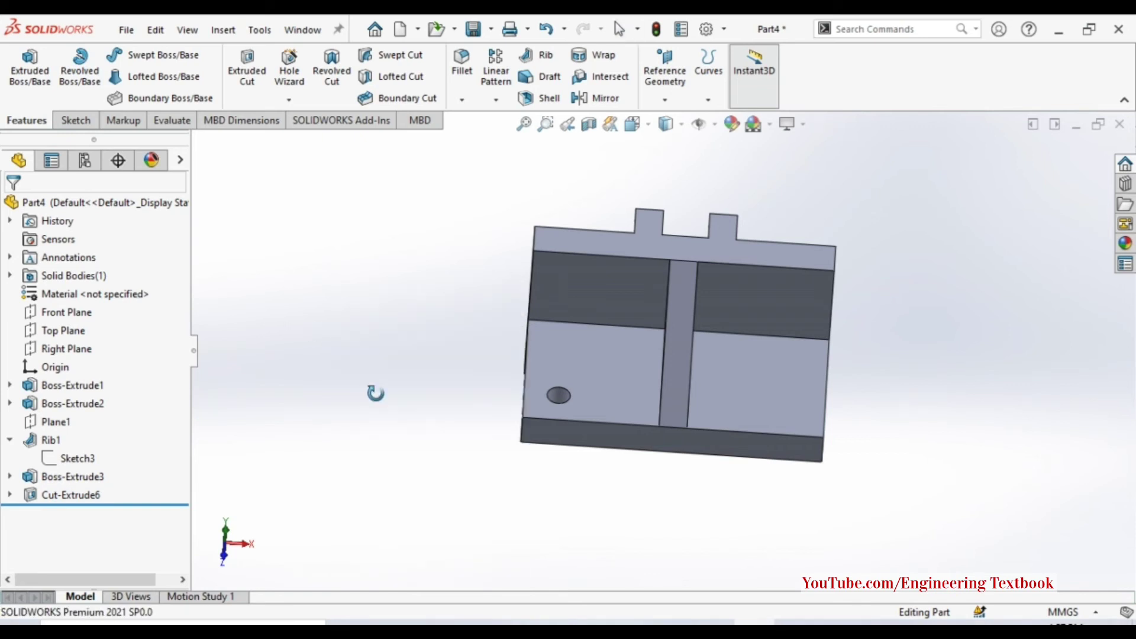
mouse_move(375, 393)
mouse_down()
mouse_move(332, 470)
mouse_move(387, 477)
mouse_up()
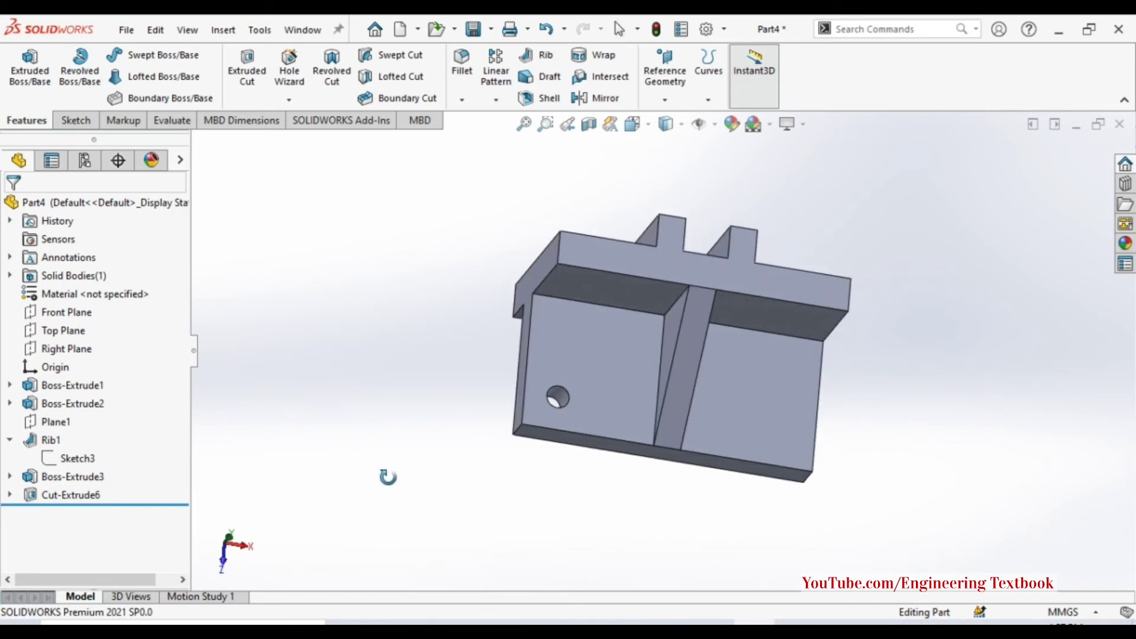
right_click(396, 443)
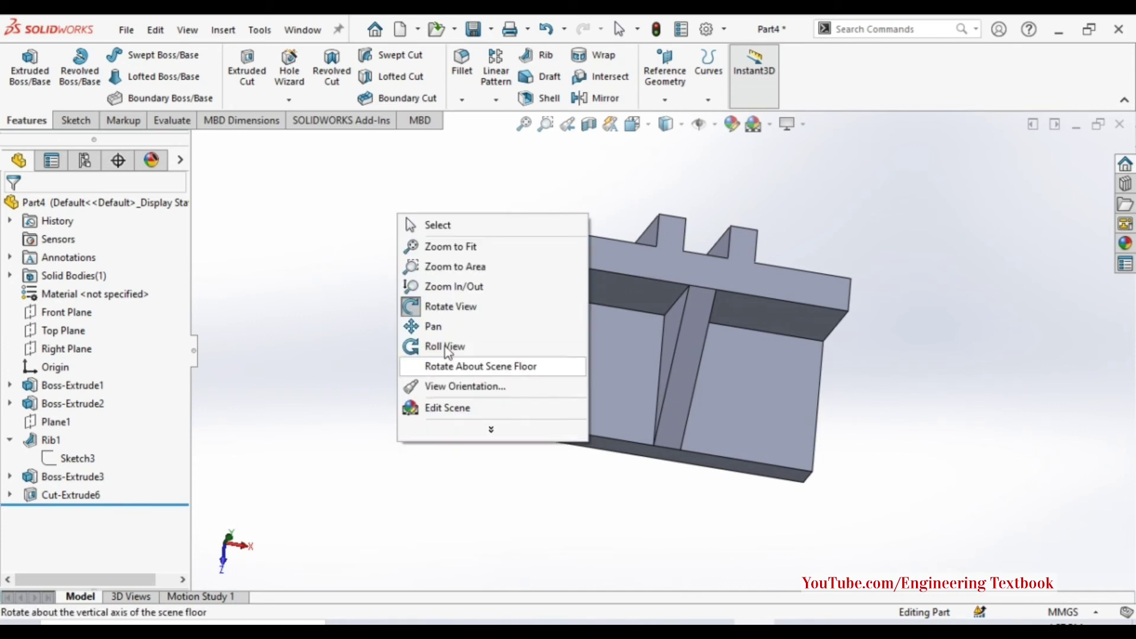
Start a sketch on the top face left of the rib and draw a circle near its back-left corner.
click(438, 223)
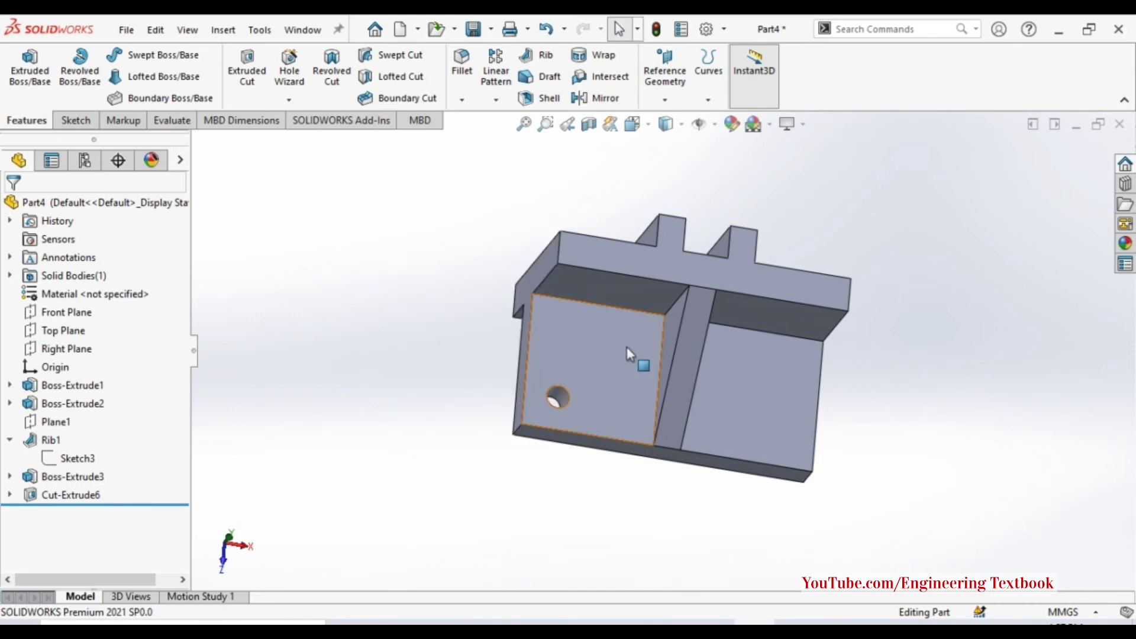
right_click(612, 278)
click(652, 253)
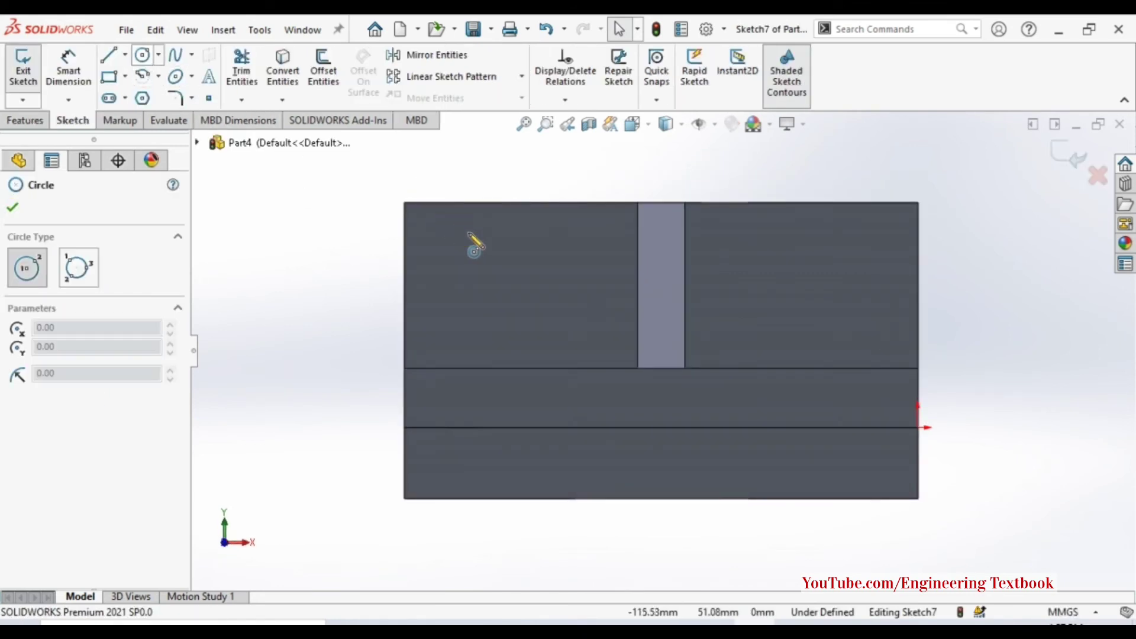
click(484, 275)
click(498, 308)
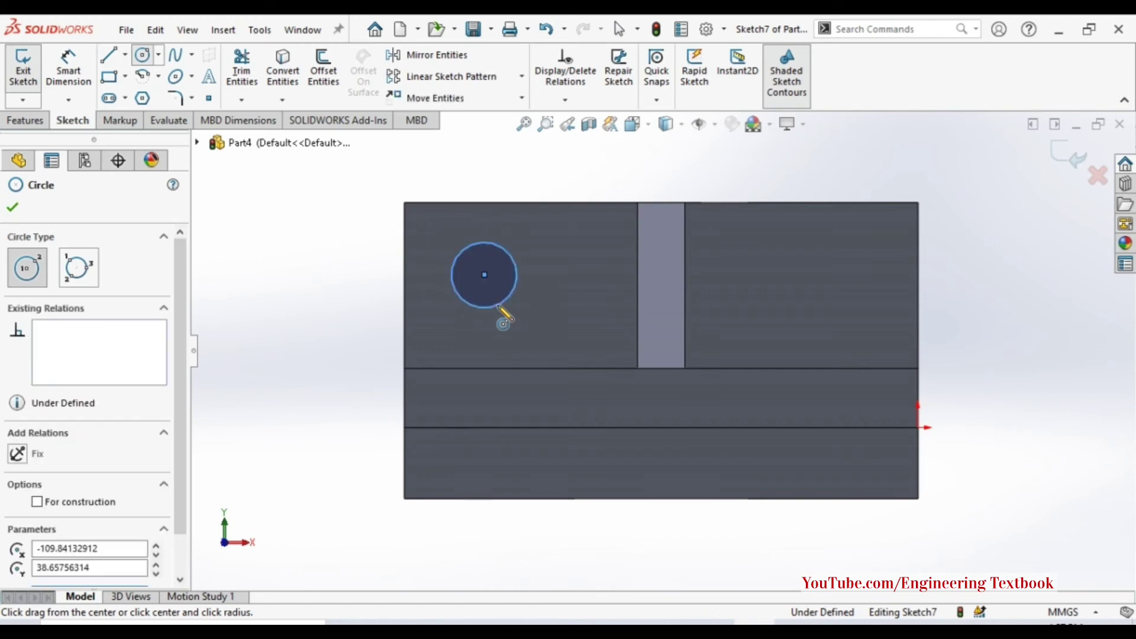
click(65, 77)
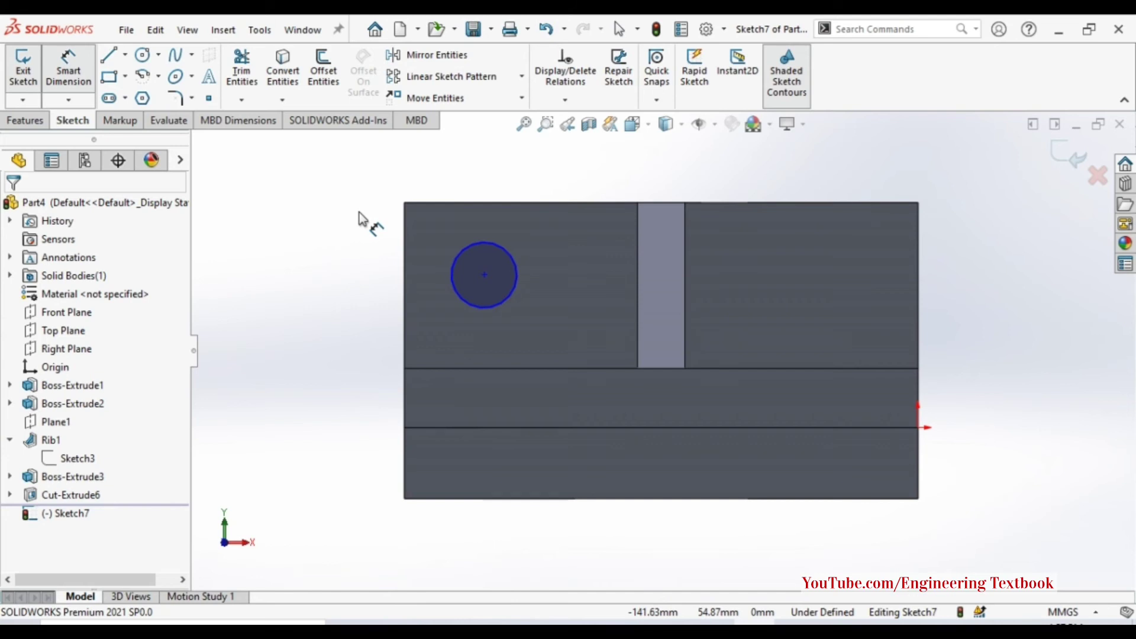
Dimension the circle's diameter and place its centre 20 mm from the left edge.
click(454, 272)
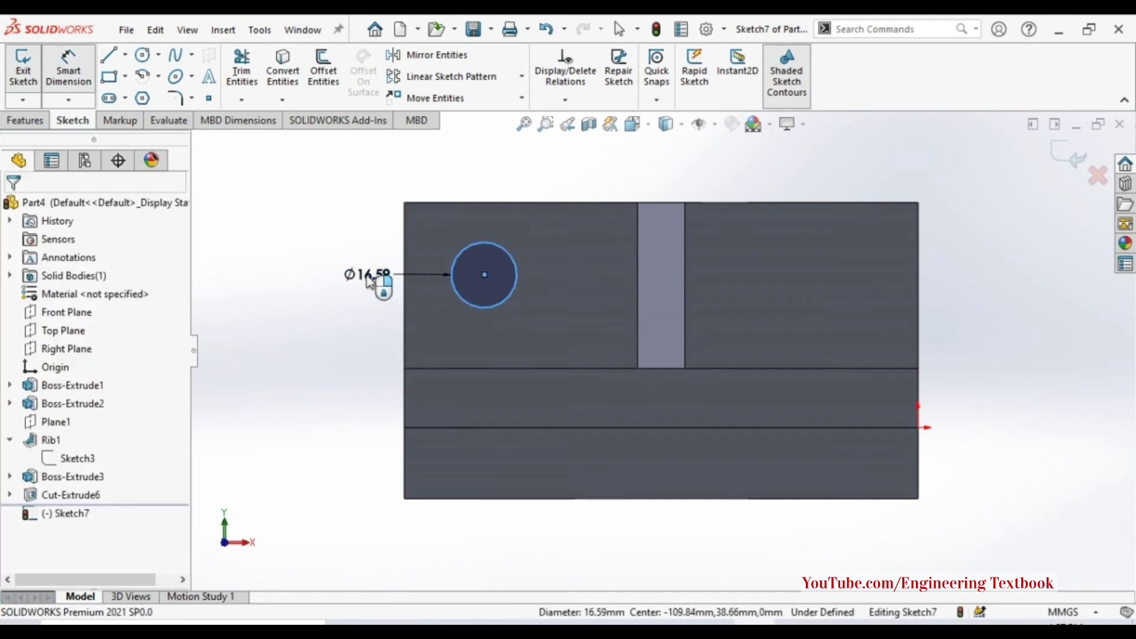
click(366, 278)
text(16)
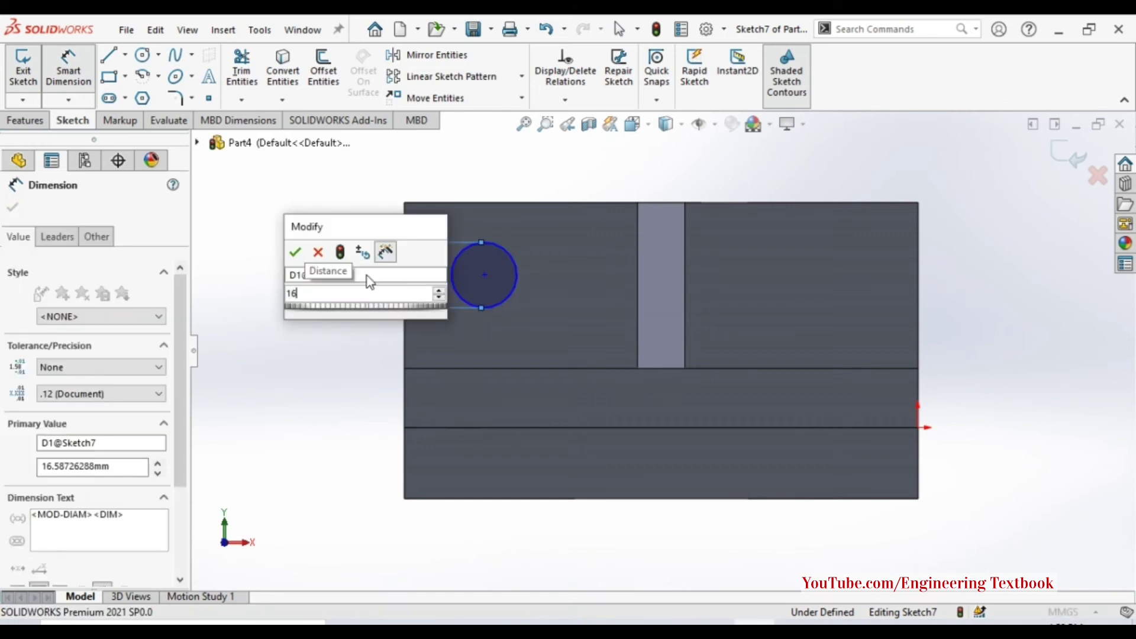
key(Return)
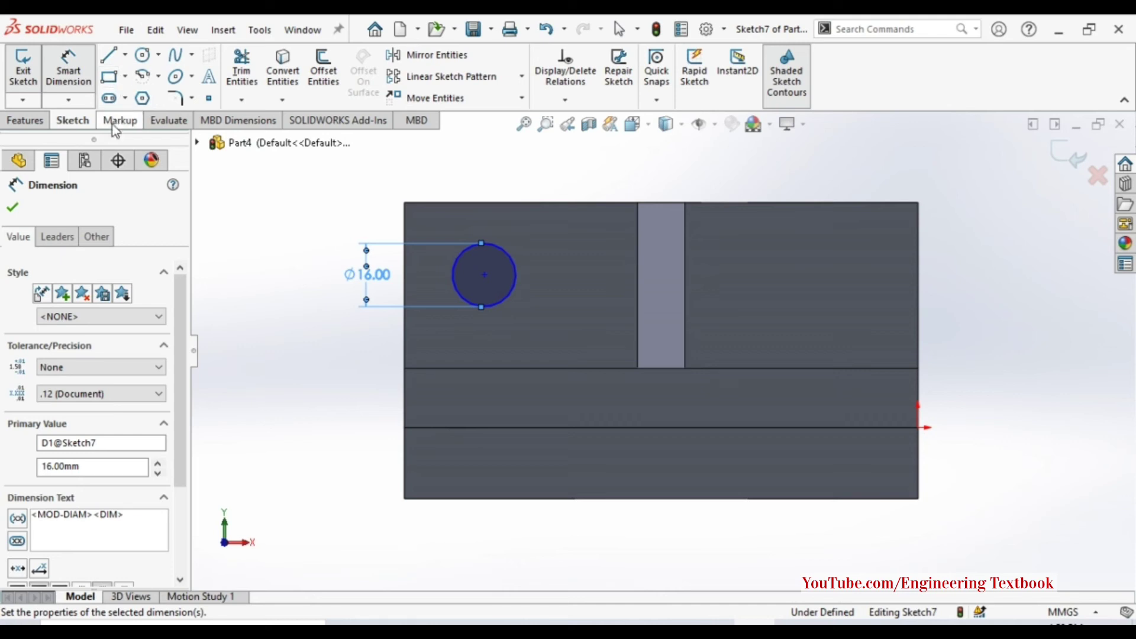
click(484, 275)
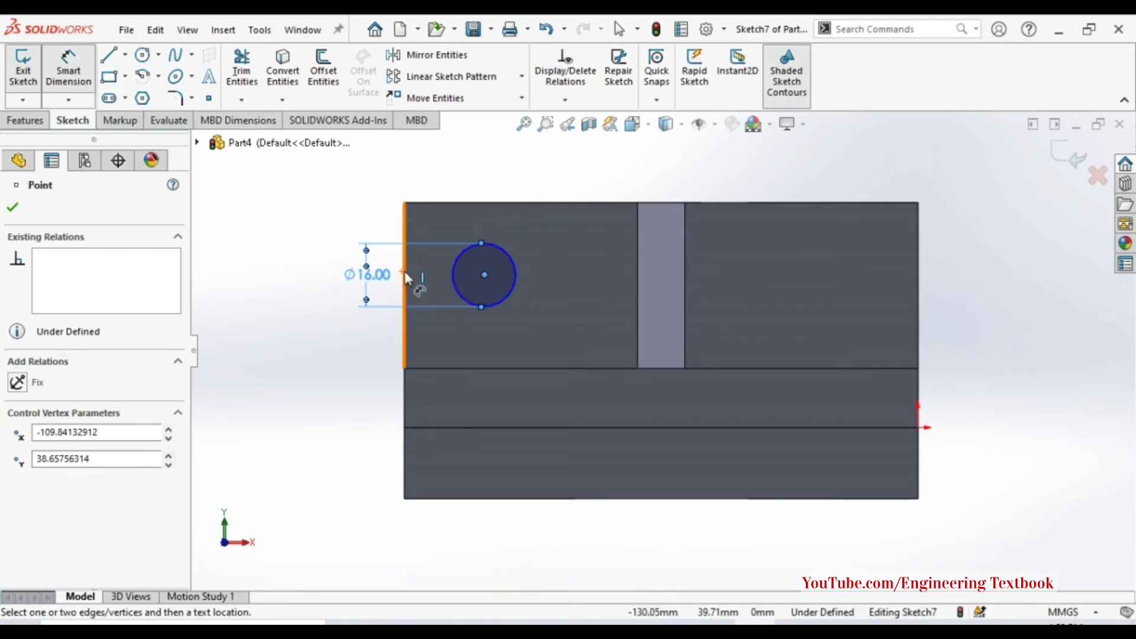
click(403, 270)
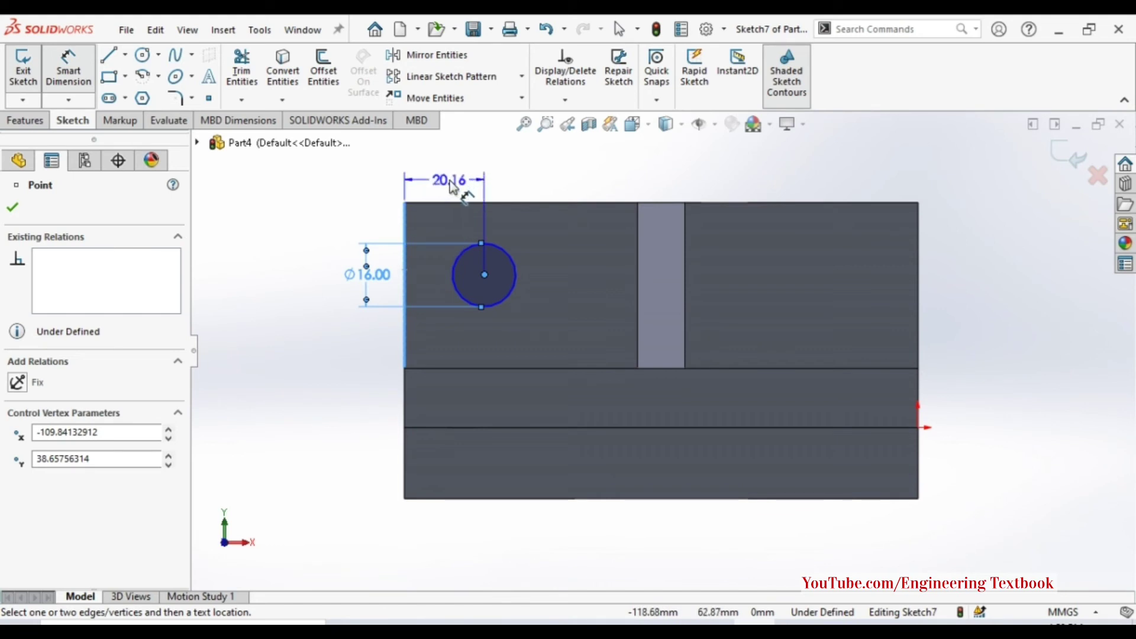
click(452, 186)
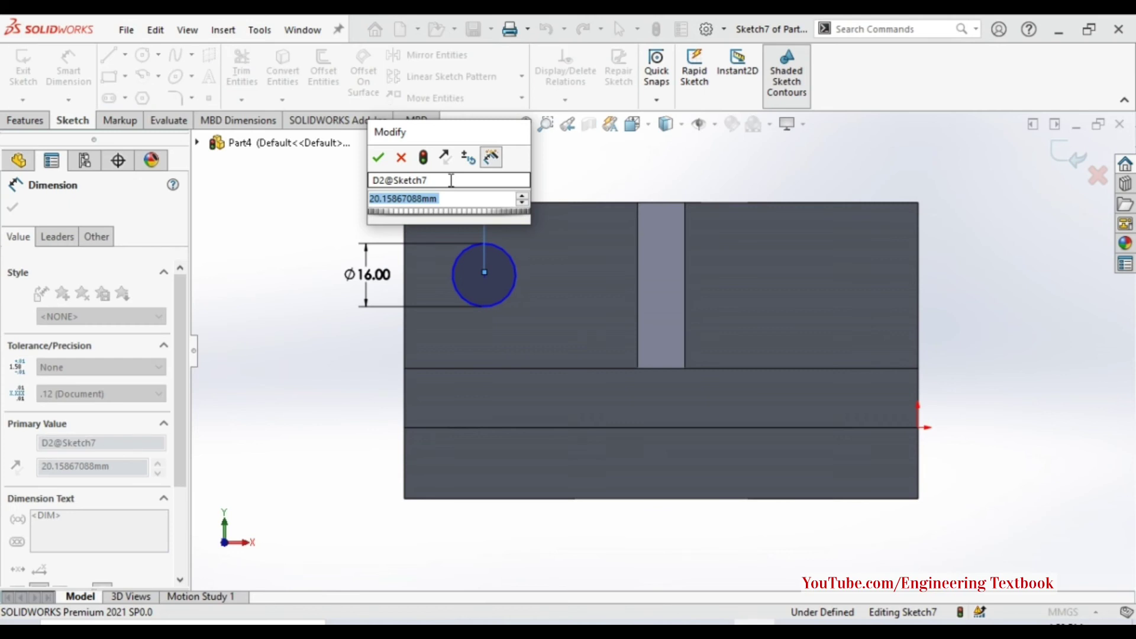
text(20)
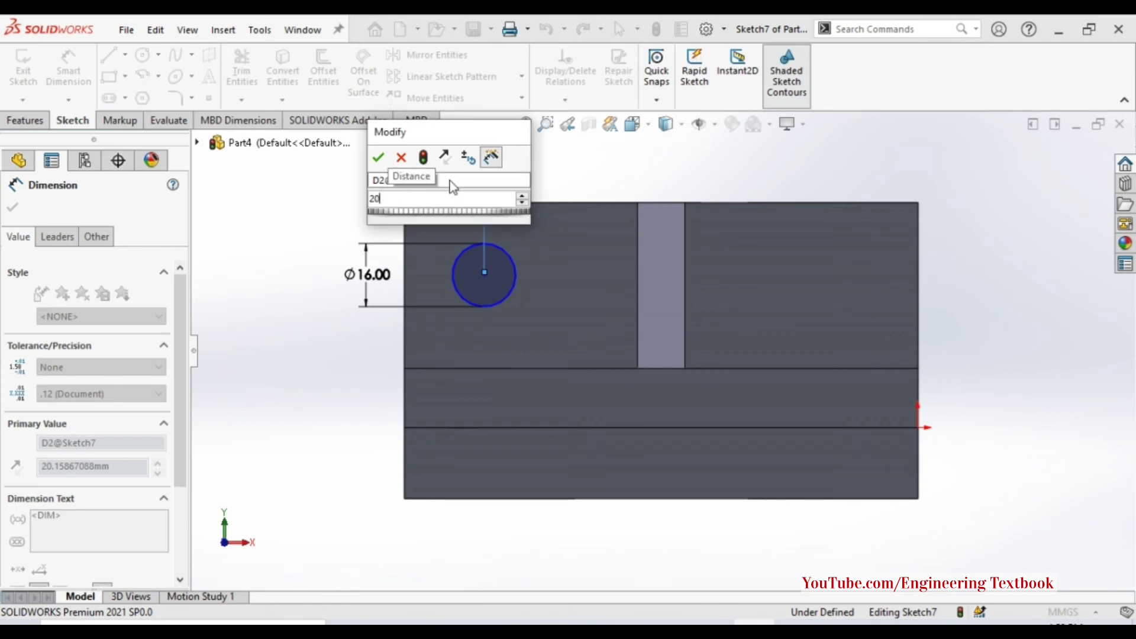
key(Return)
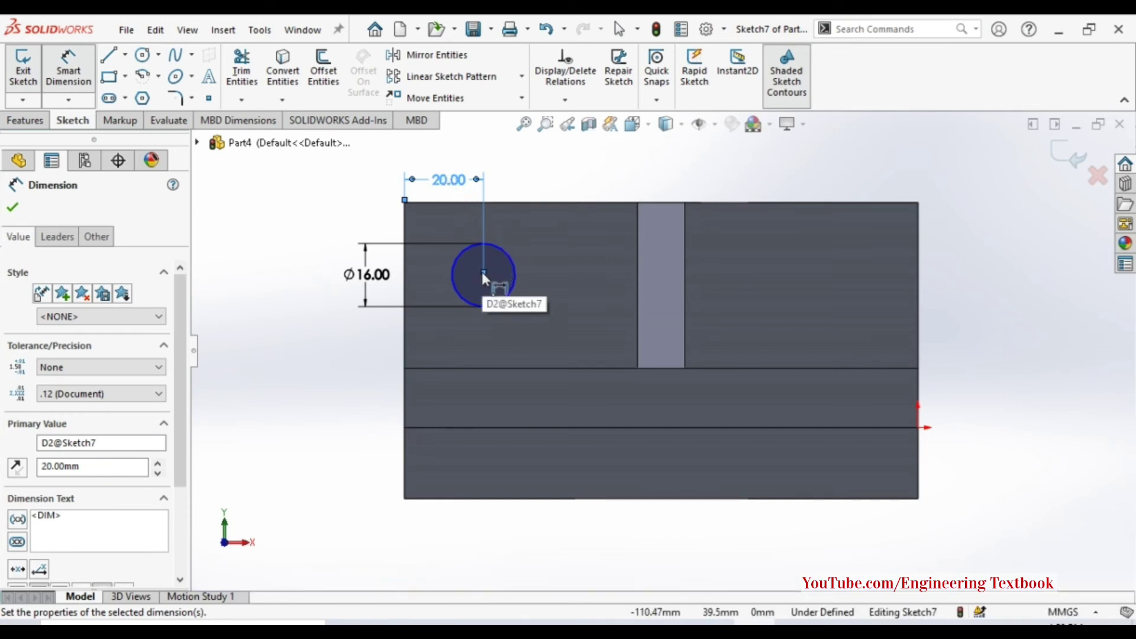
Fix the centre 30 mm from the top edge, then re-edit the diameter value and accept.
click(514, 202)
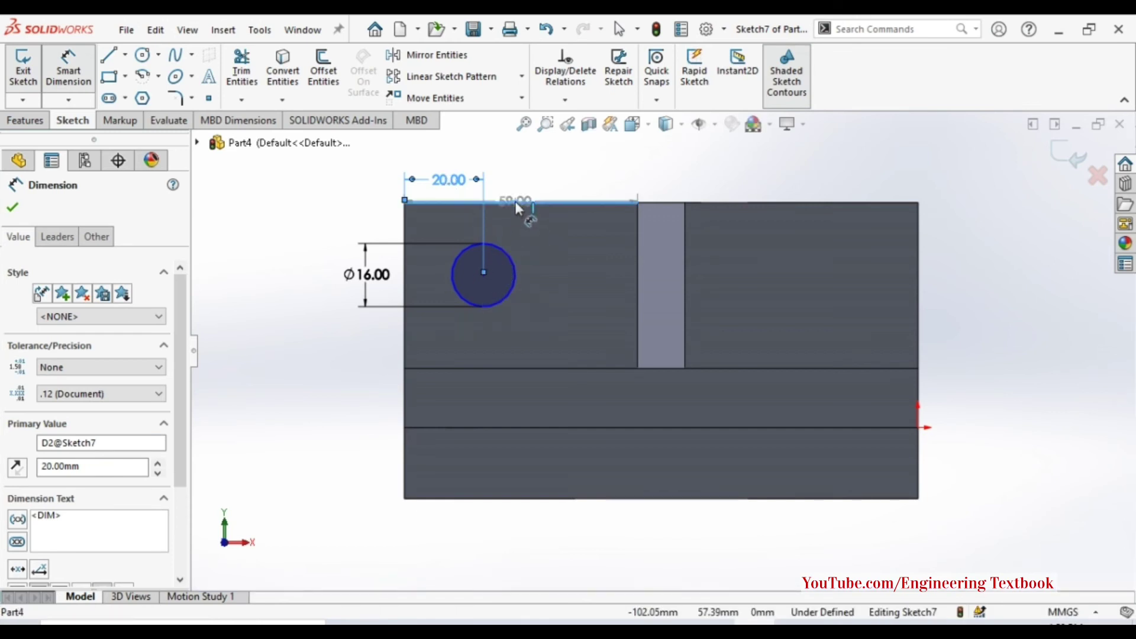
click(484, 268)
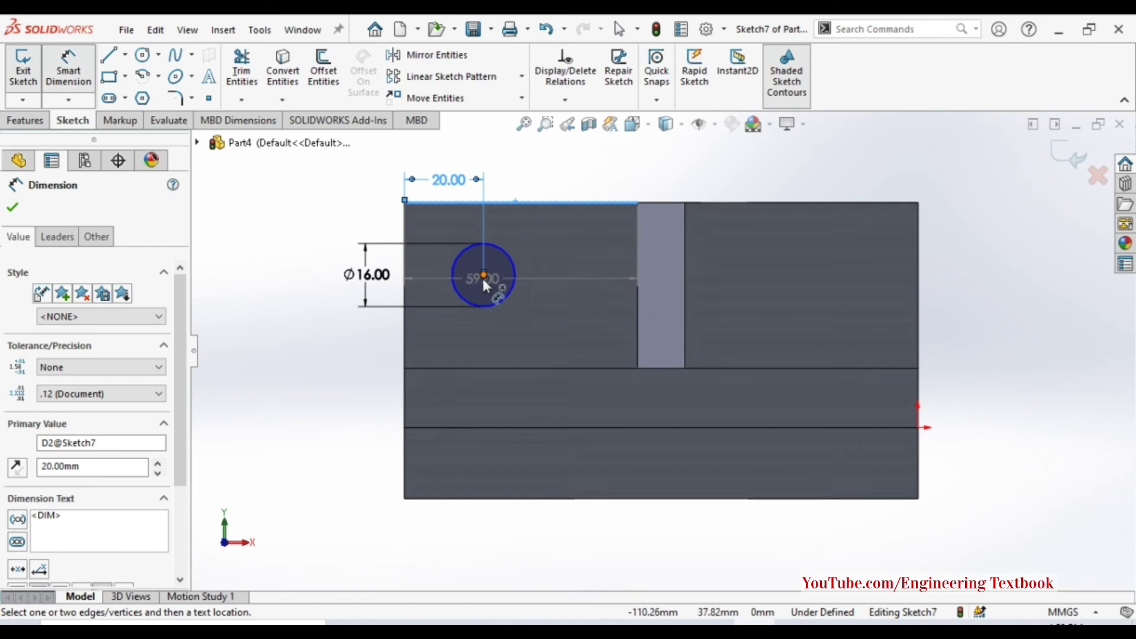
click(483, 275)
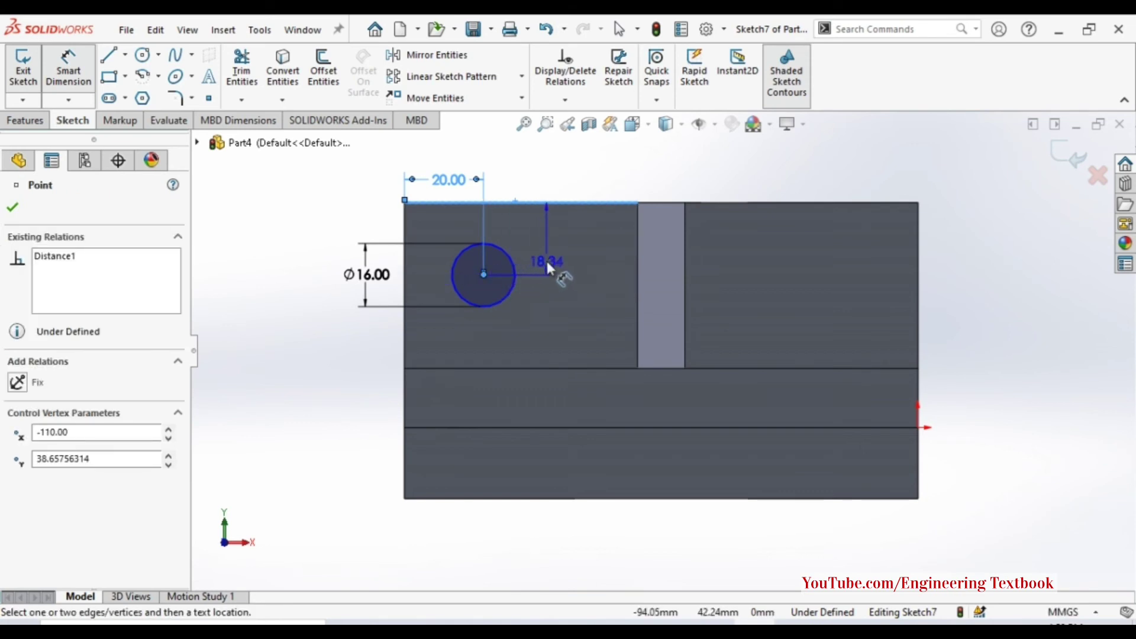
click(551, 242)
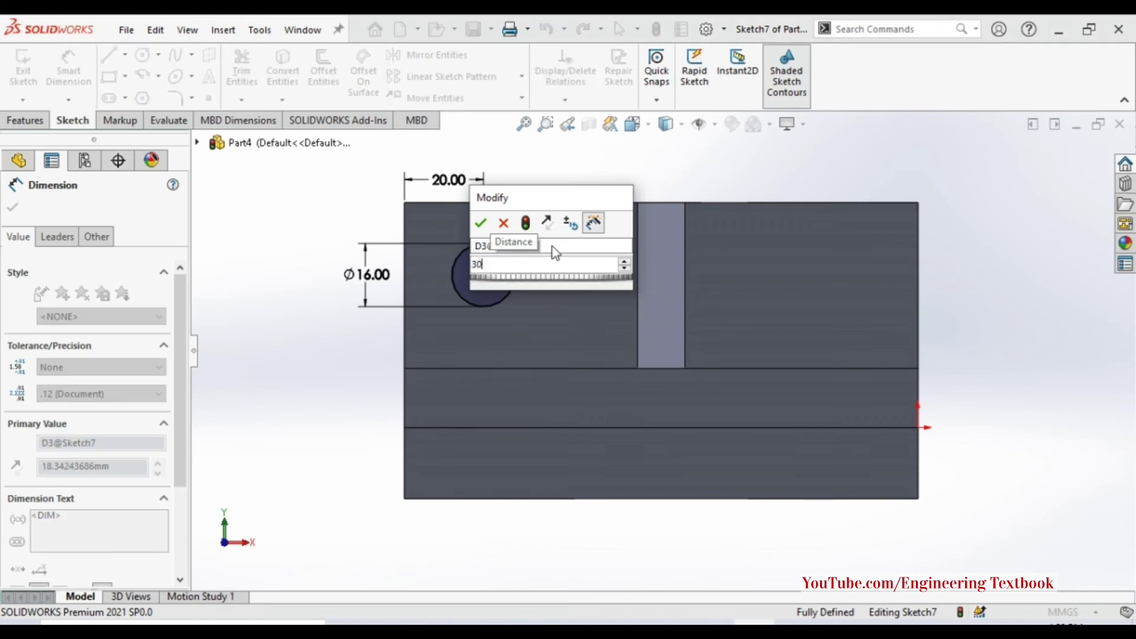
text(30)
key(Return)
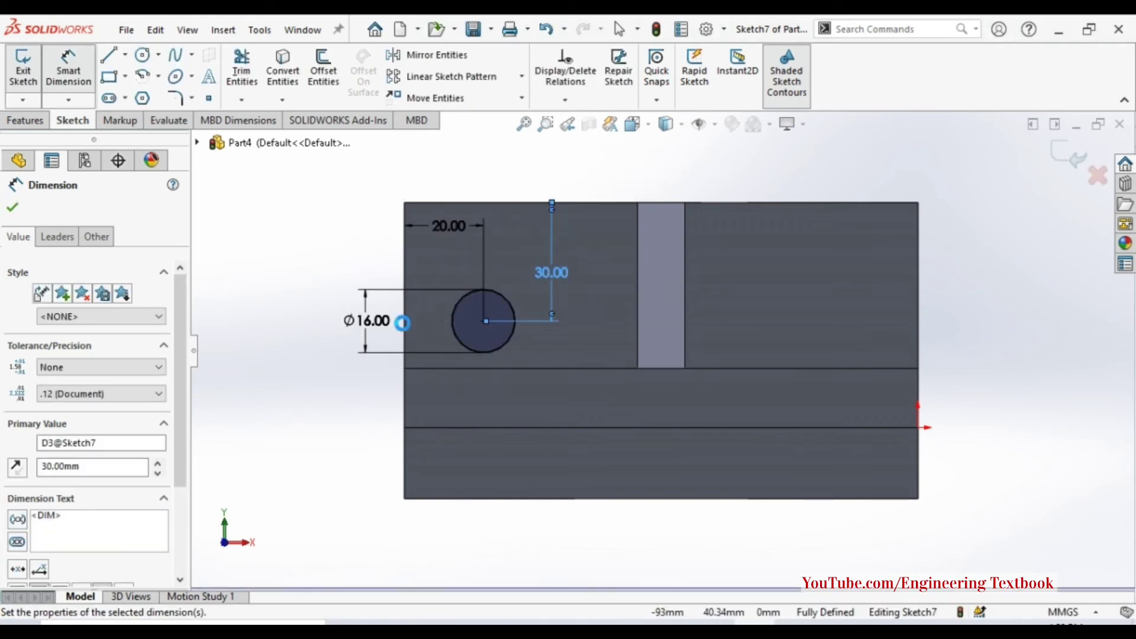
double_click(368, 321)
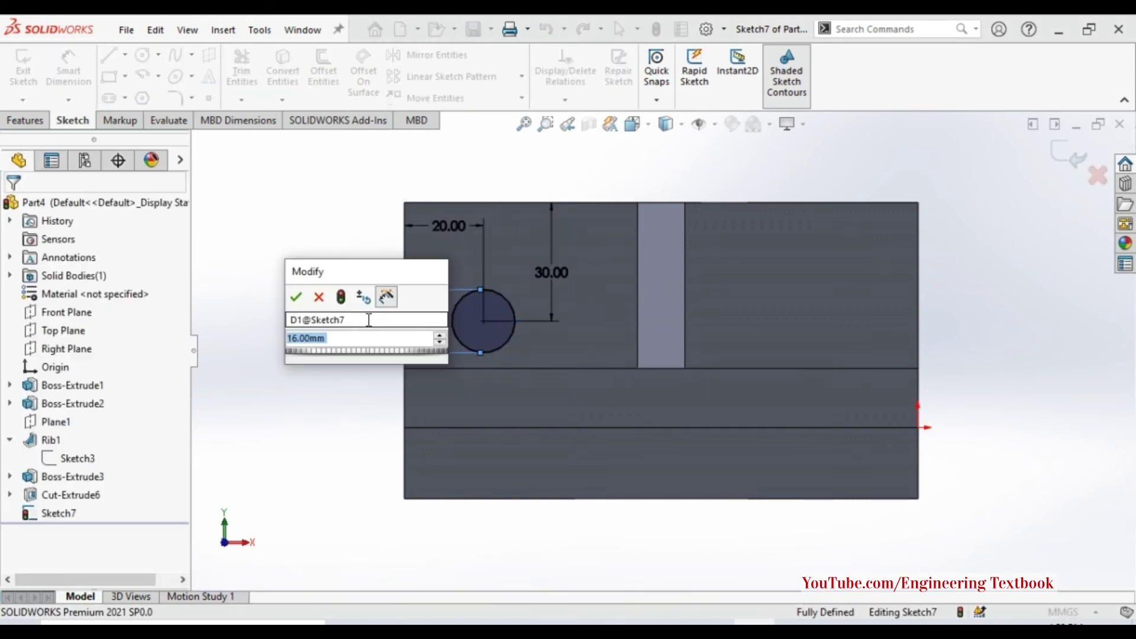
text(16)
key(Return)
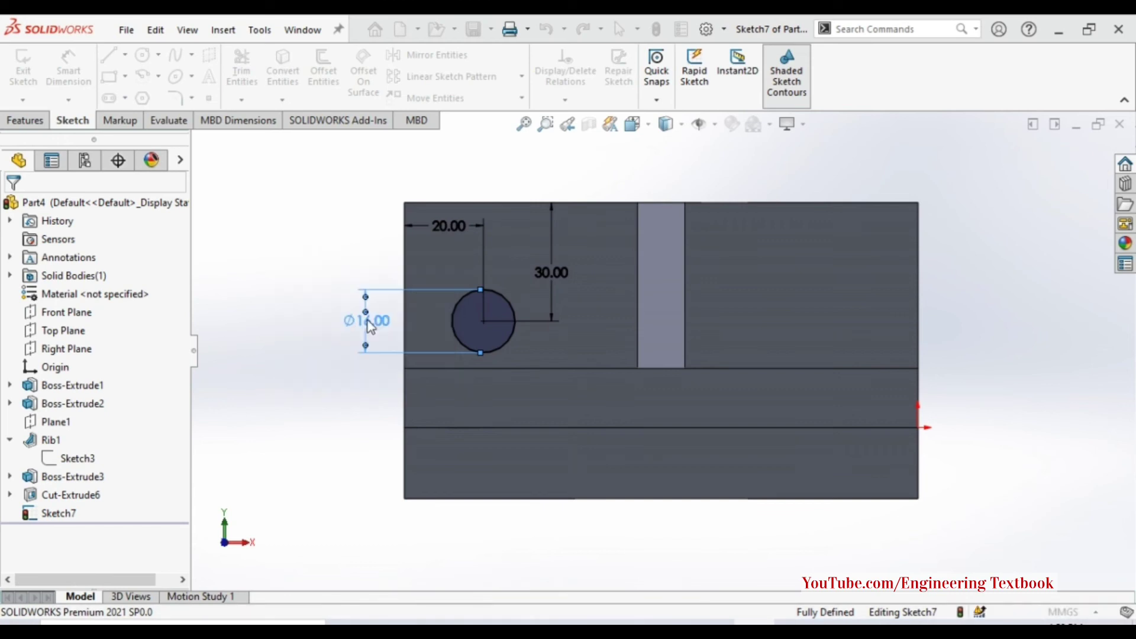
click(367, 320)
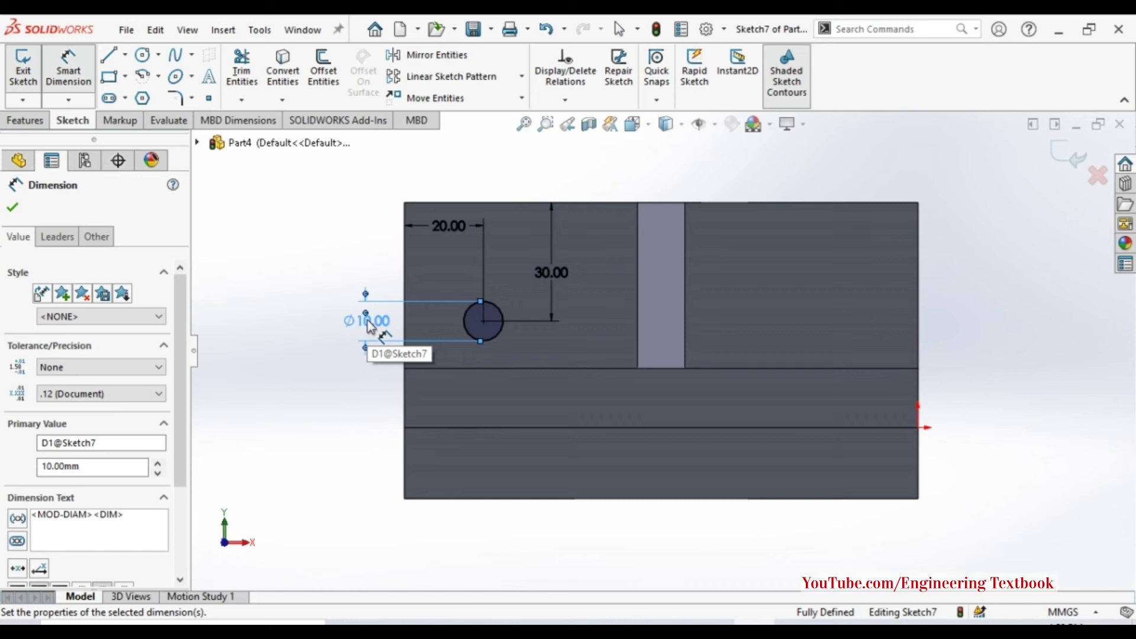
click(13, 207)
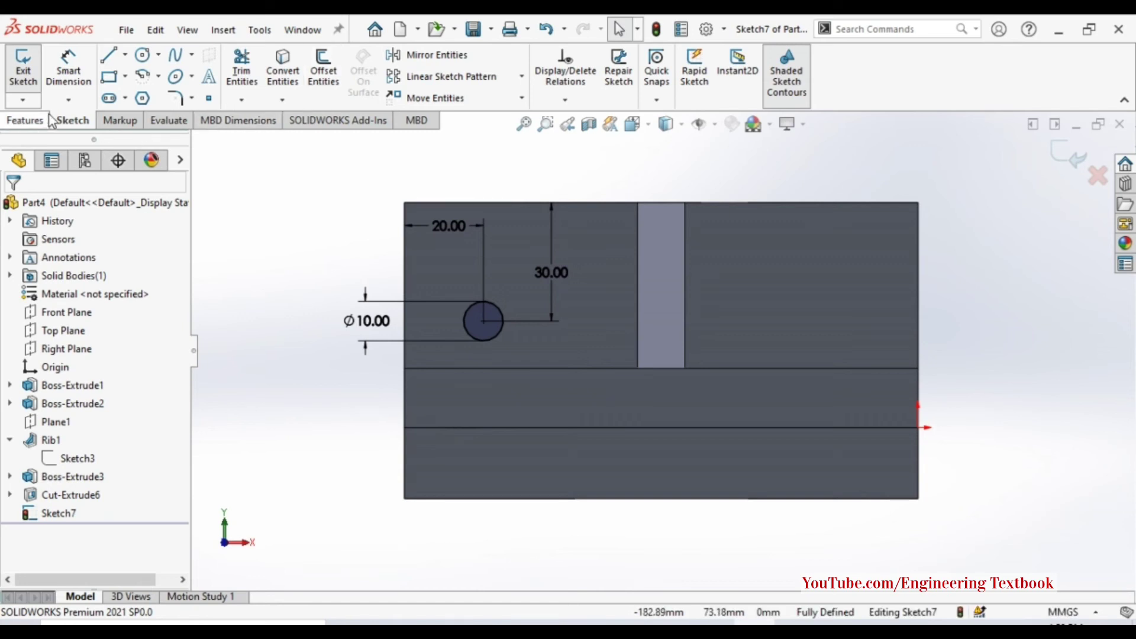
Extrude-cut the Sketch7 circle 75 mm blind to add a second hole in the top face.
click(26, 121)
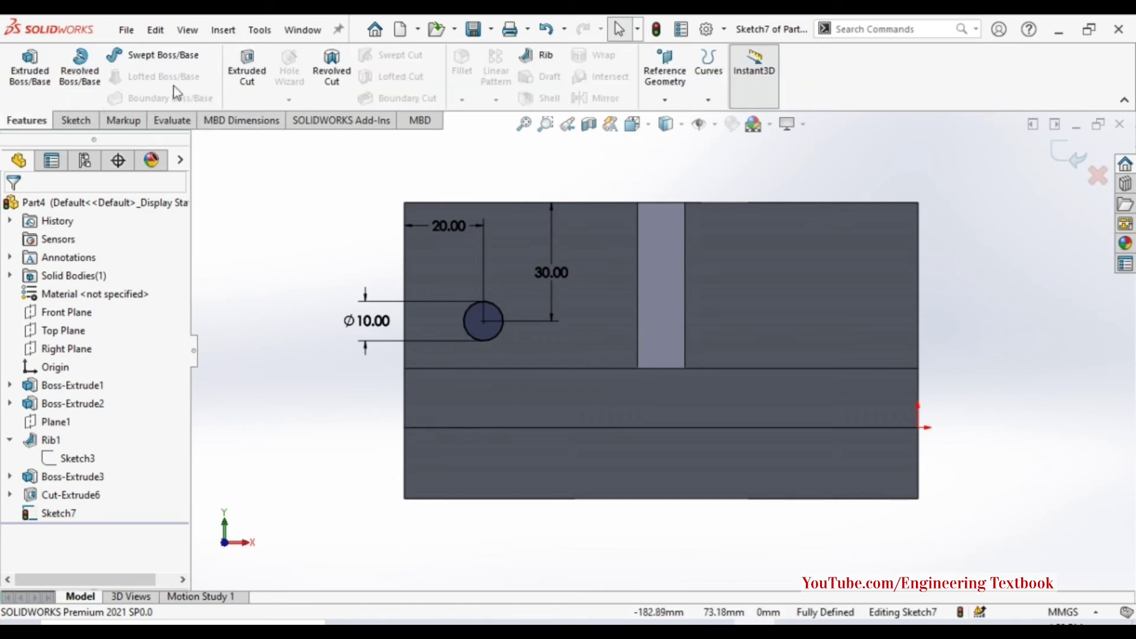
click(254, 60)
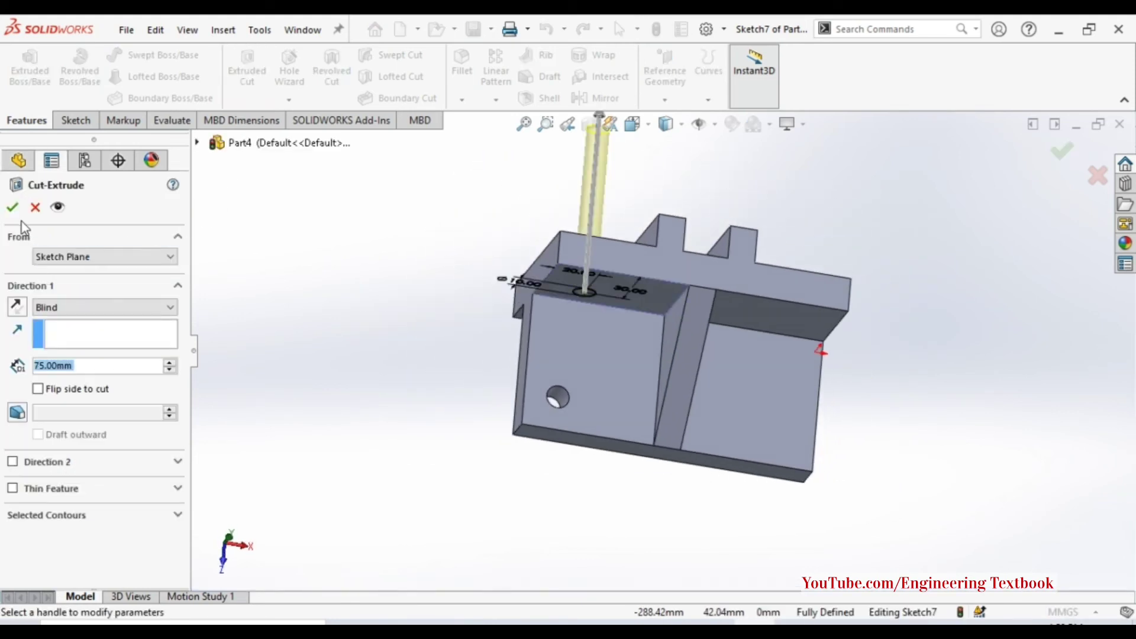
click(19, 211)
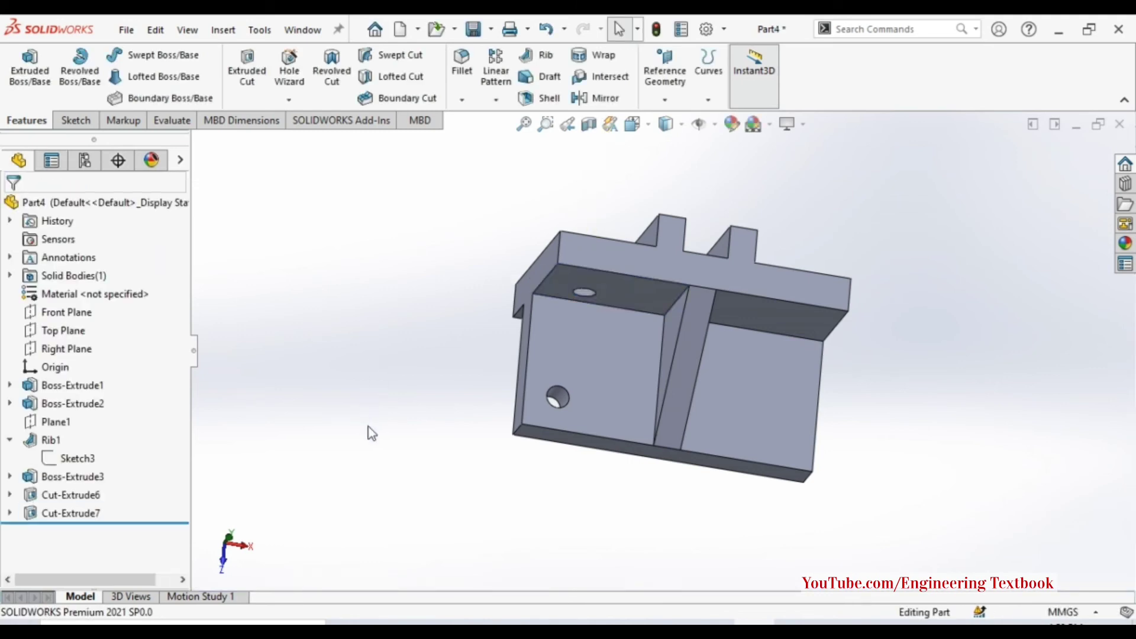
Edit the first hole's sketch to enlarge its diameter to 16 mm and rebuild the part.
click(565, 399)
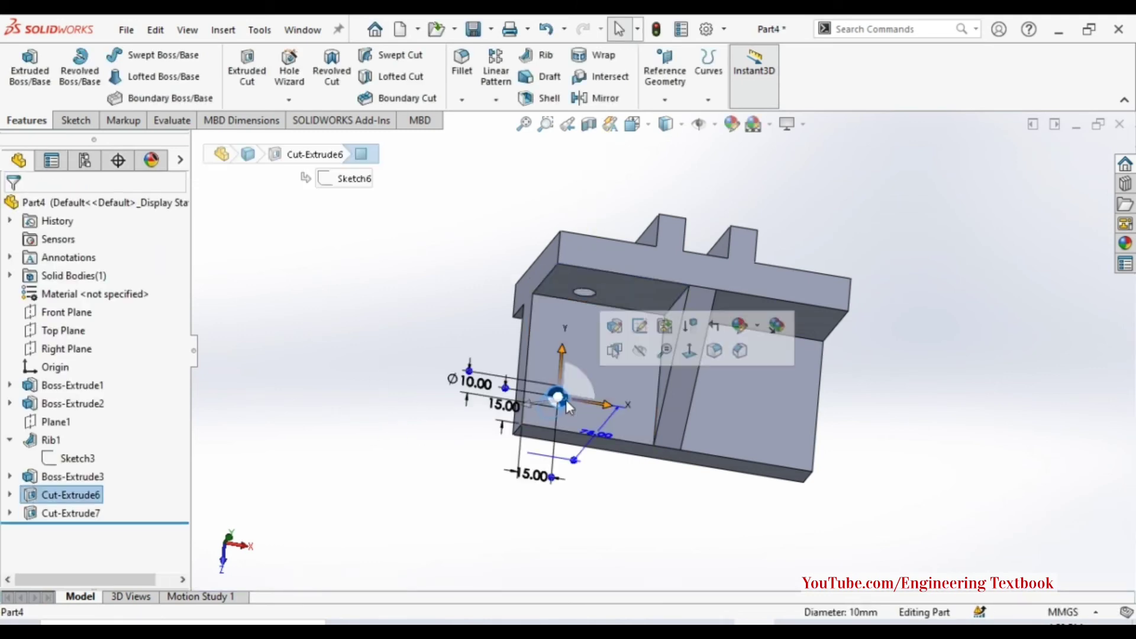
click(639, 326)
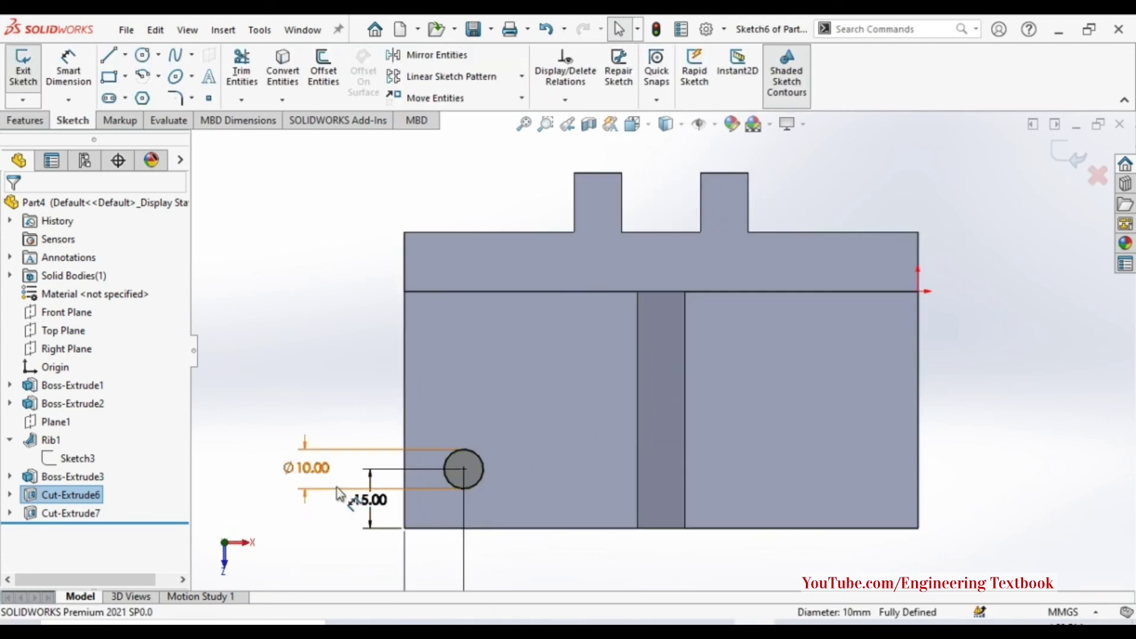
double_click(320, 472)
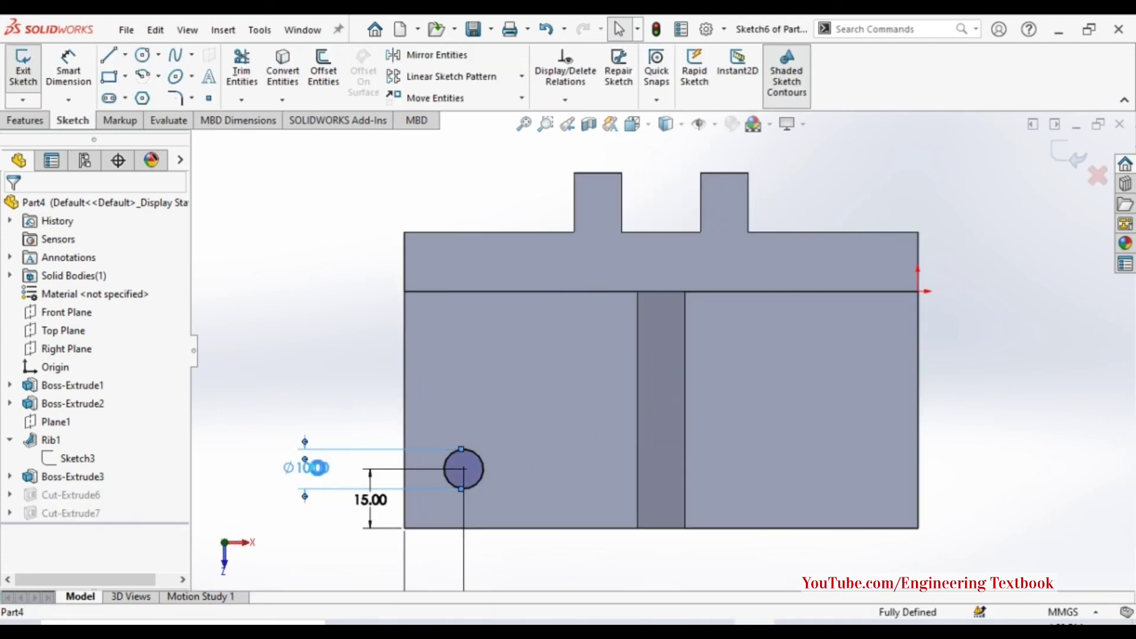
text(16)
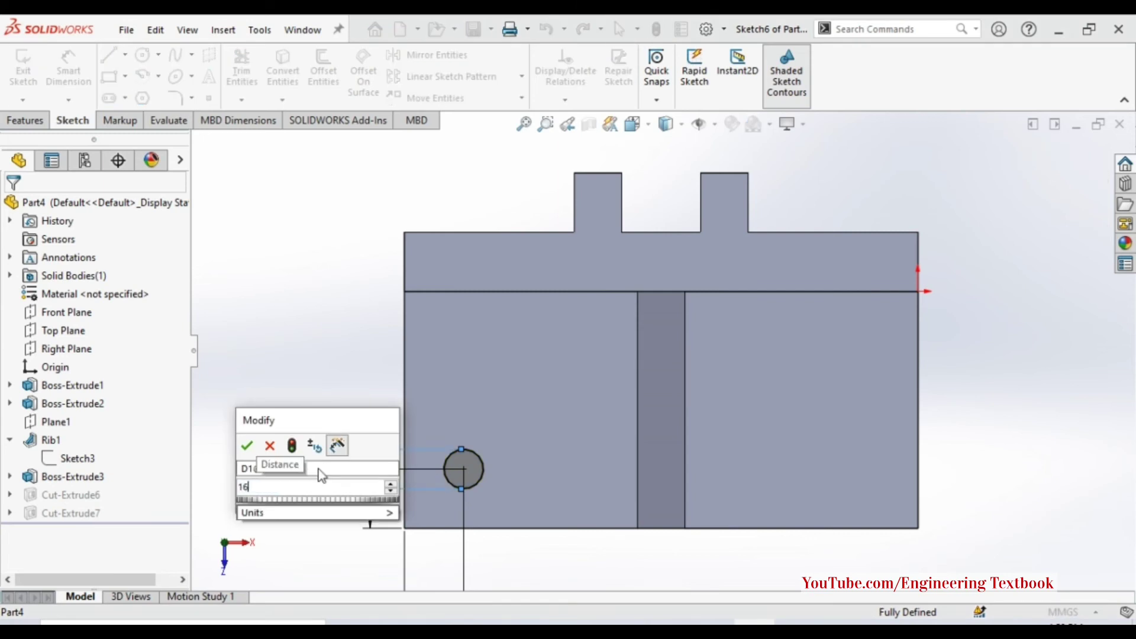
key(Return)
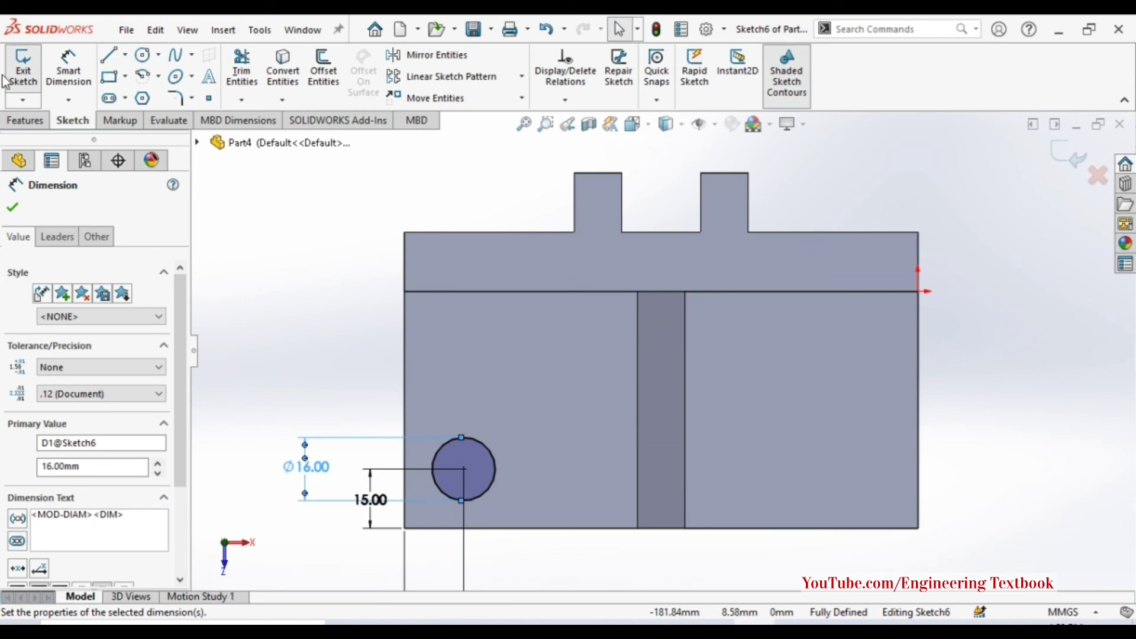
click(20, 67)
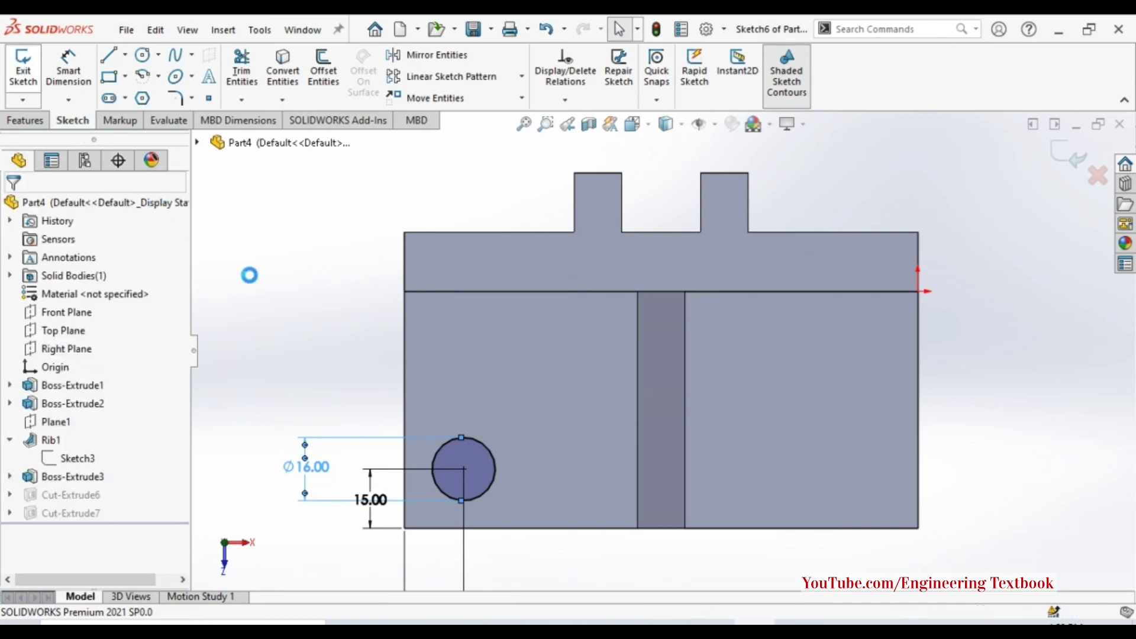
right_click(311, 346)
Orbit the model into a tilted 3D view.
click(331, 417)
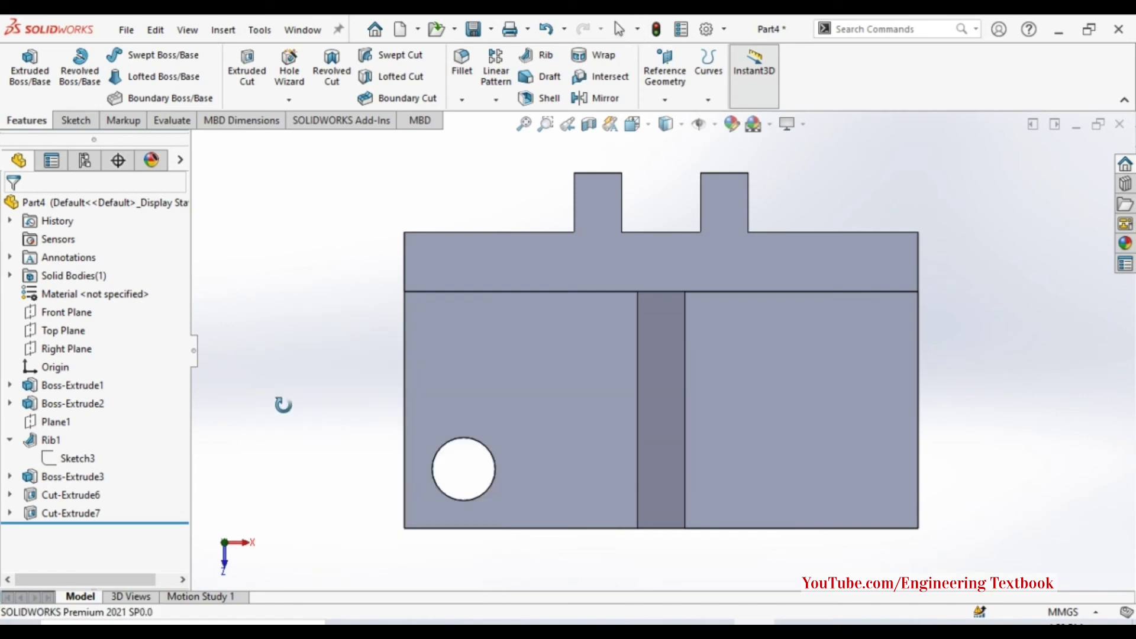
drag(284, 400, 278, 236)
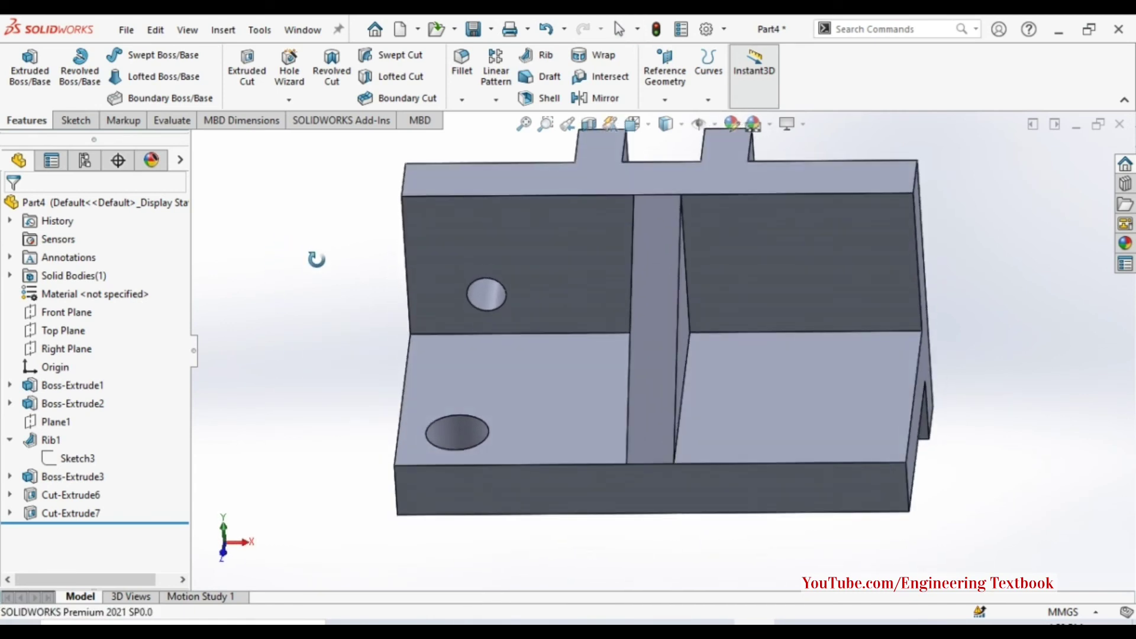
right_click(316, 259)
click(329, 274)
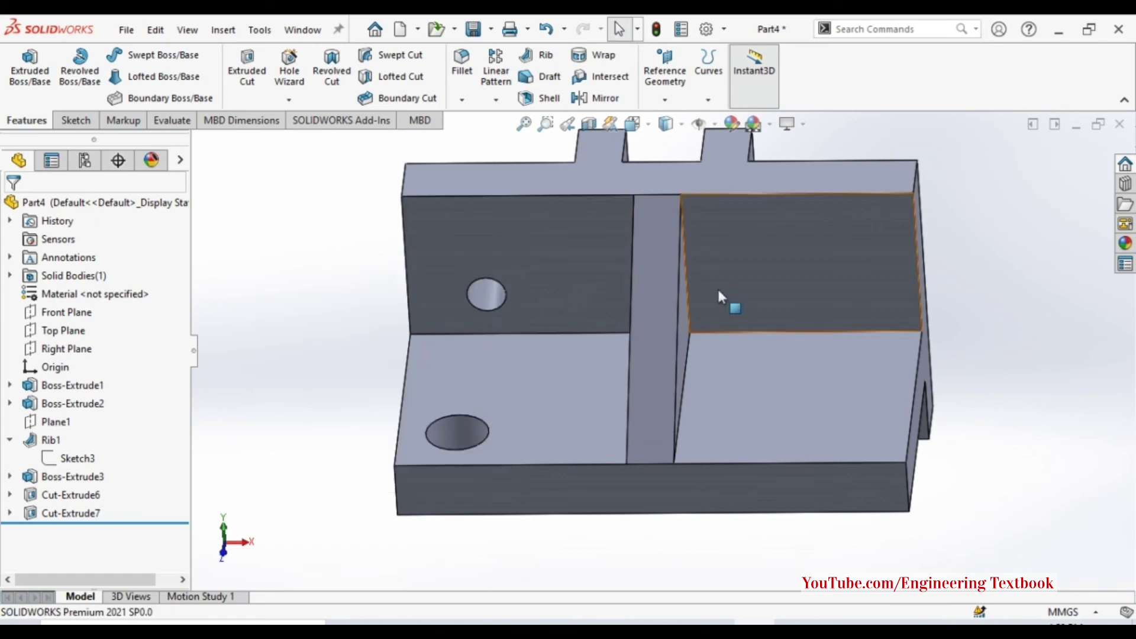
Start a sketch on the wall face right of the rib and draw a circle there.
right_click(755, 269)
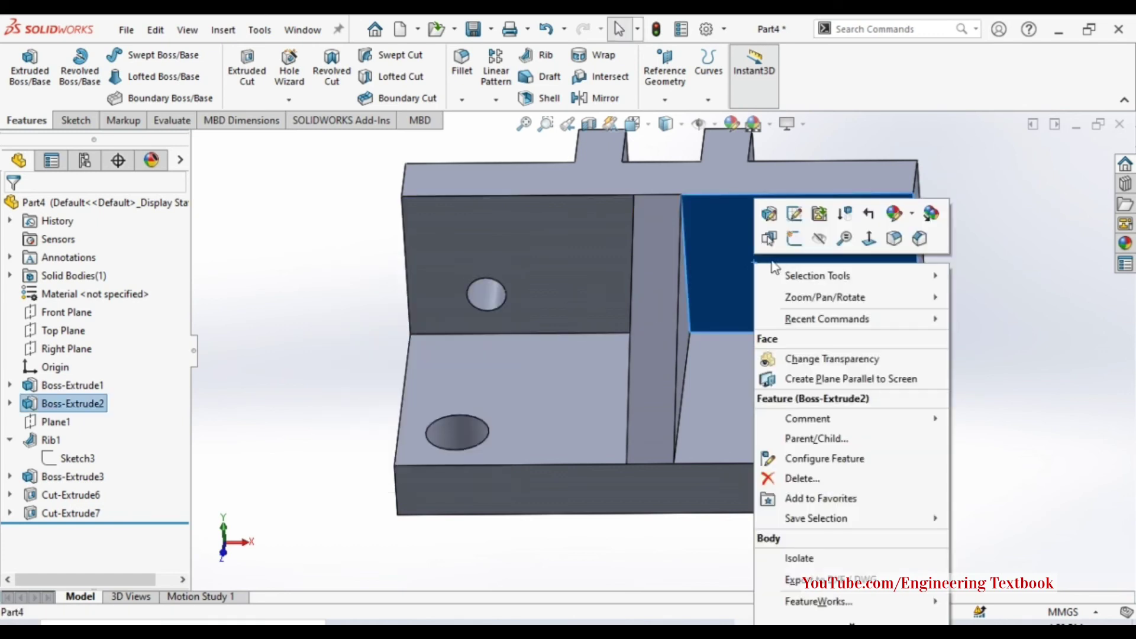
click(794, 239)
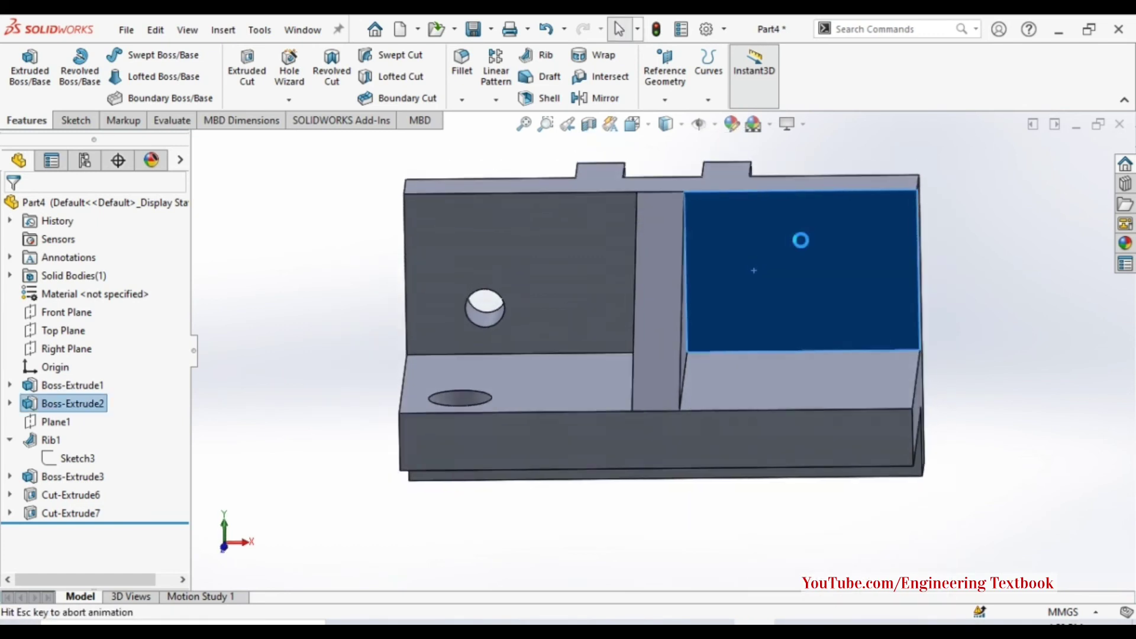
click(1007, 272)
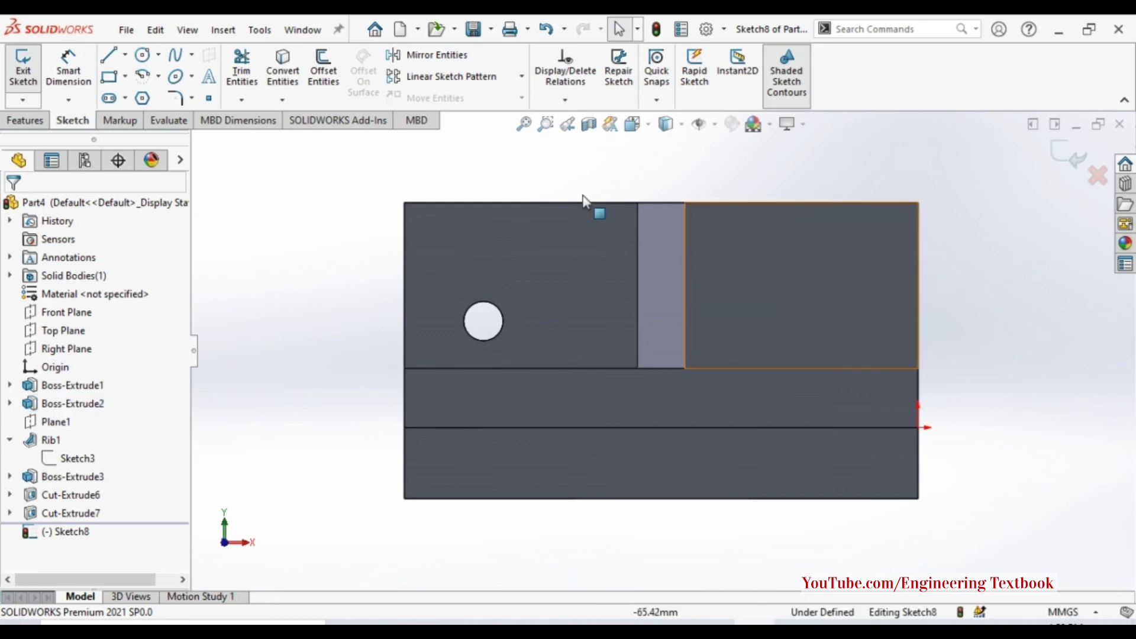
click(144, 57)
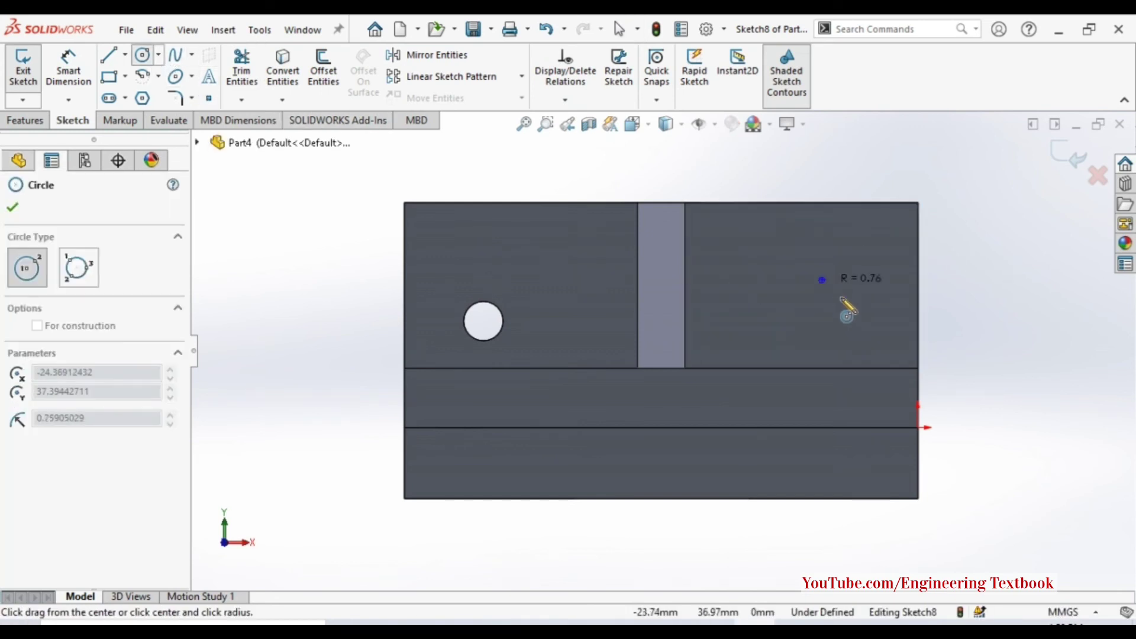
click(821, 279)
click(851, 310)
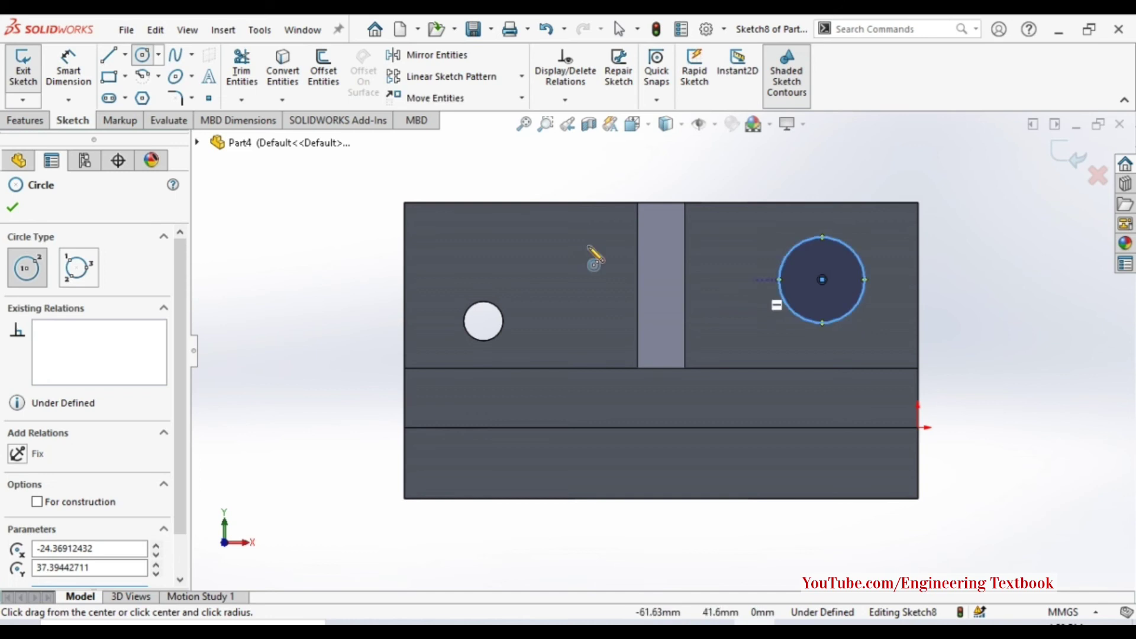
Dimension the wall circle's diameter and a distance from the rib edge.
click(66, 69)
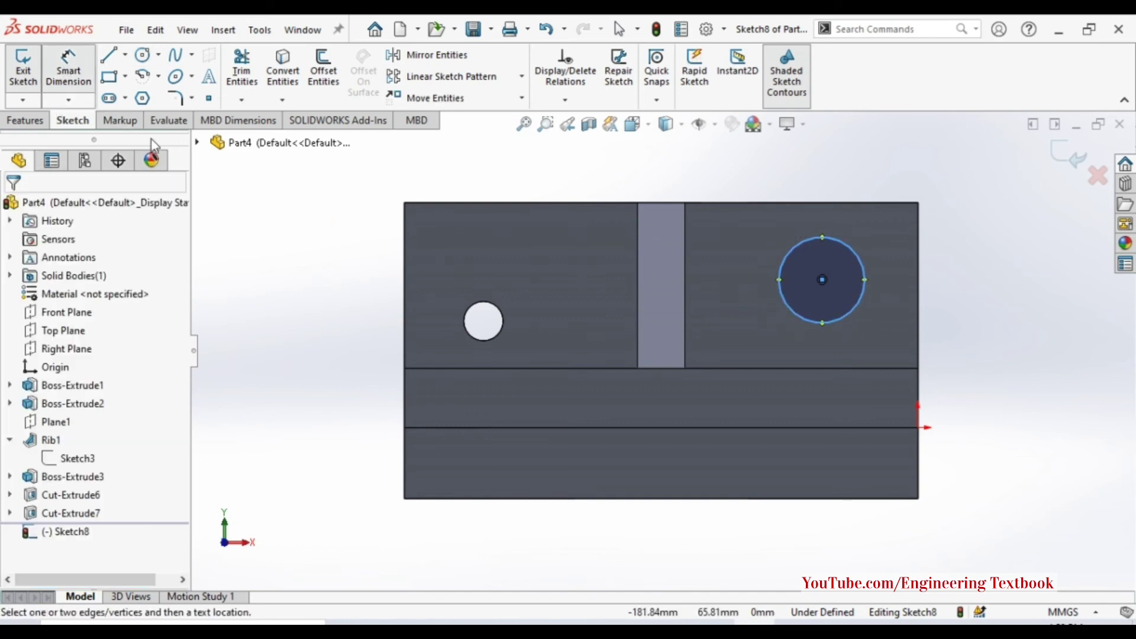
click(850, 313)
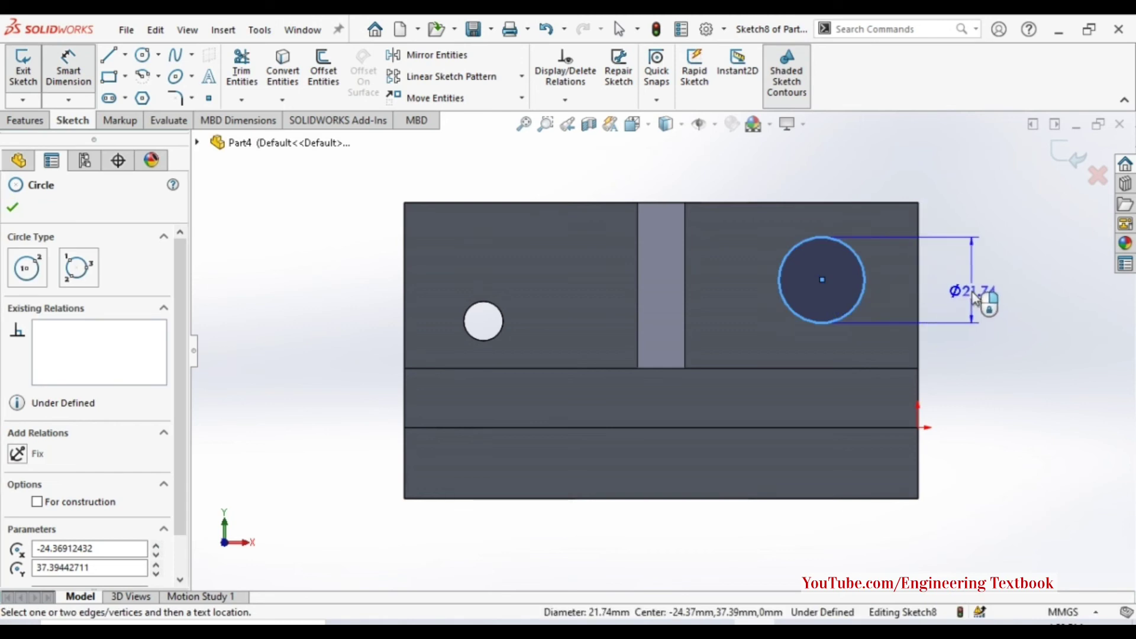
click(976, 277)
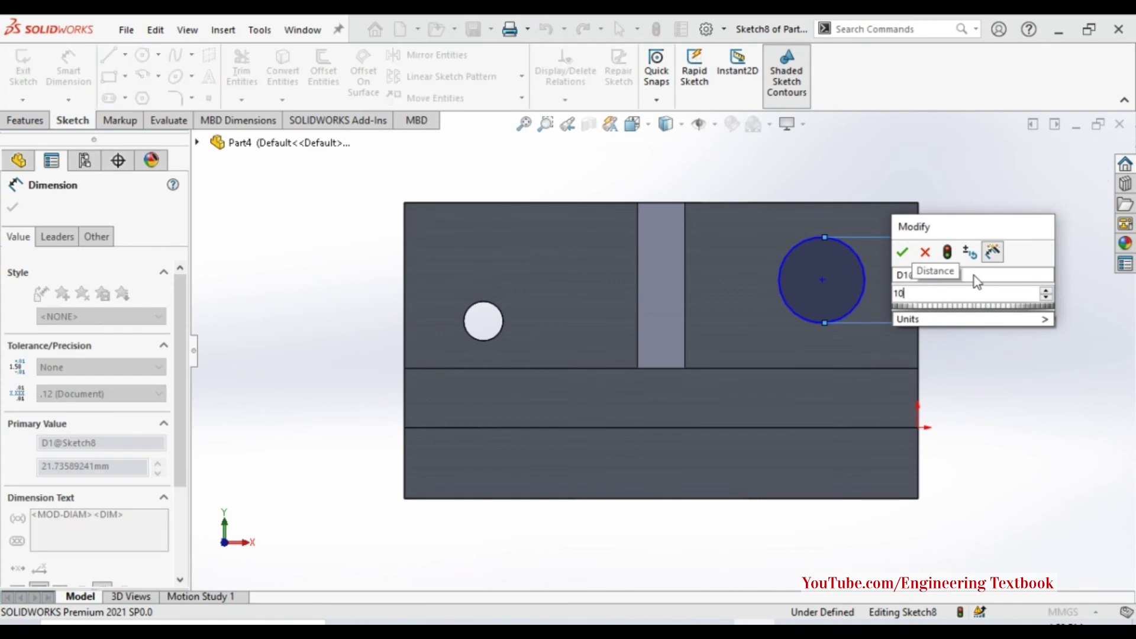
key(Escape)
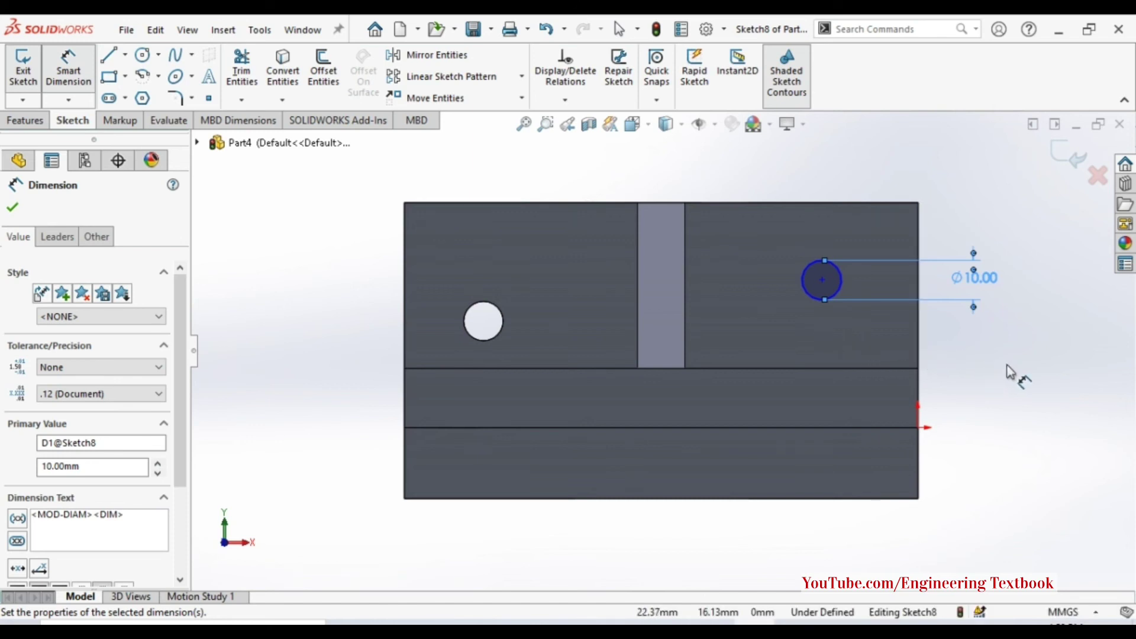
click(687, 296)
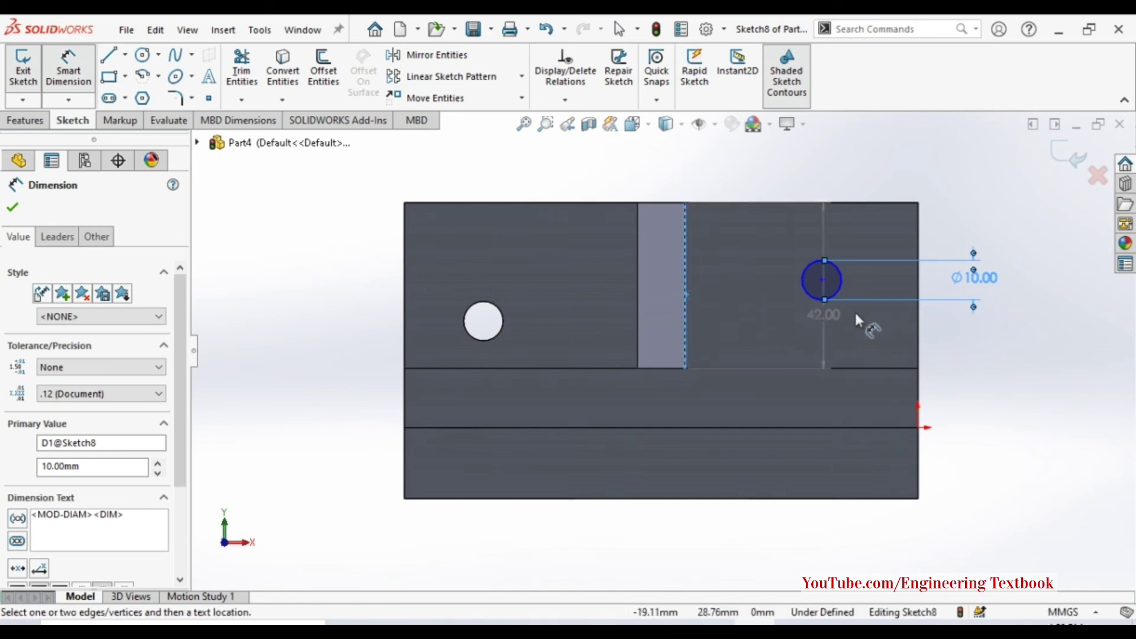
click(822, 280)
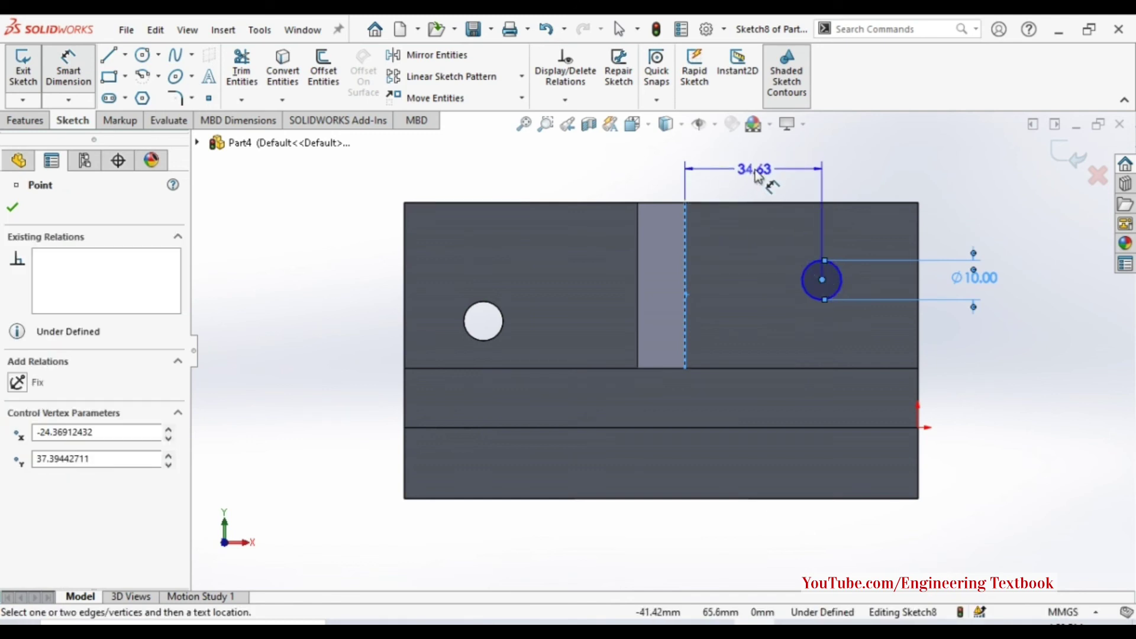
click(757, 177)
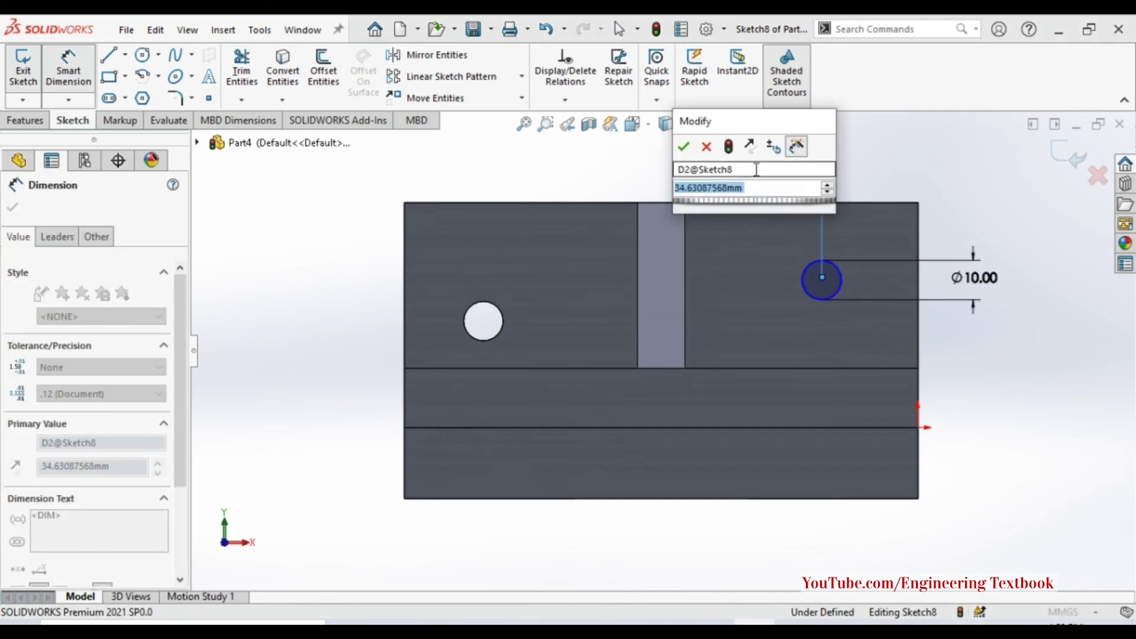
text(=)
key(Escape)
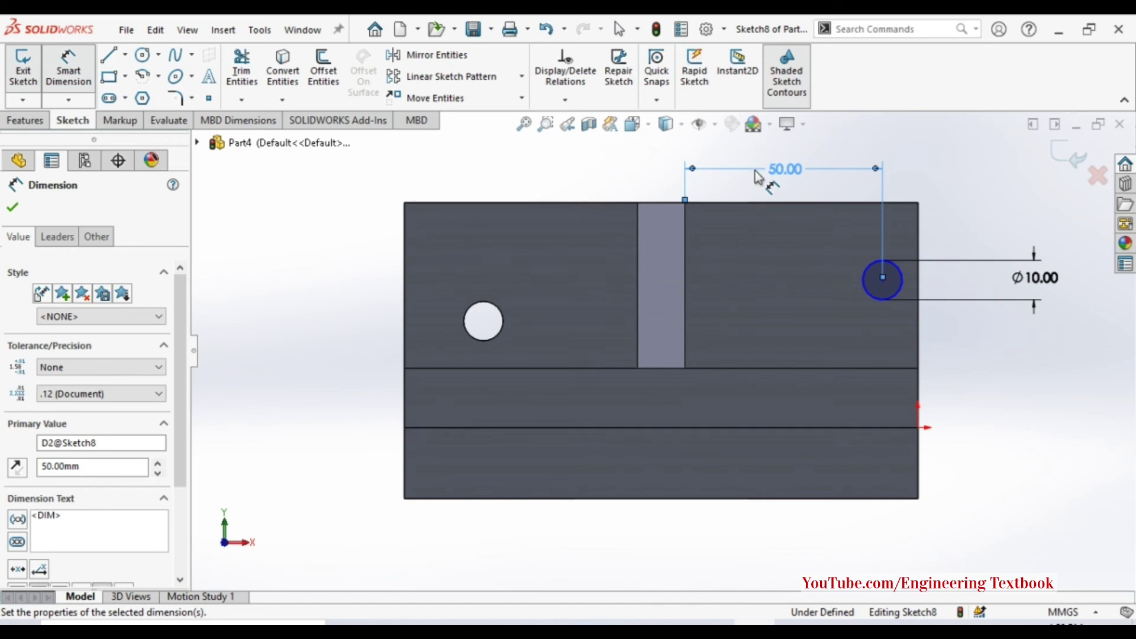
Position the circle centre 15 mm from the wall's right edge.
click(918, 277)
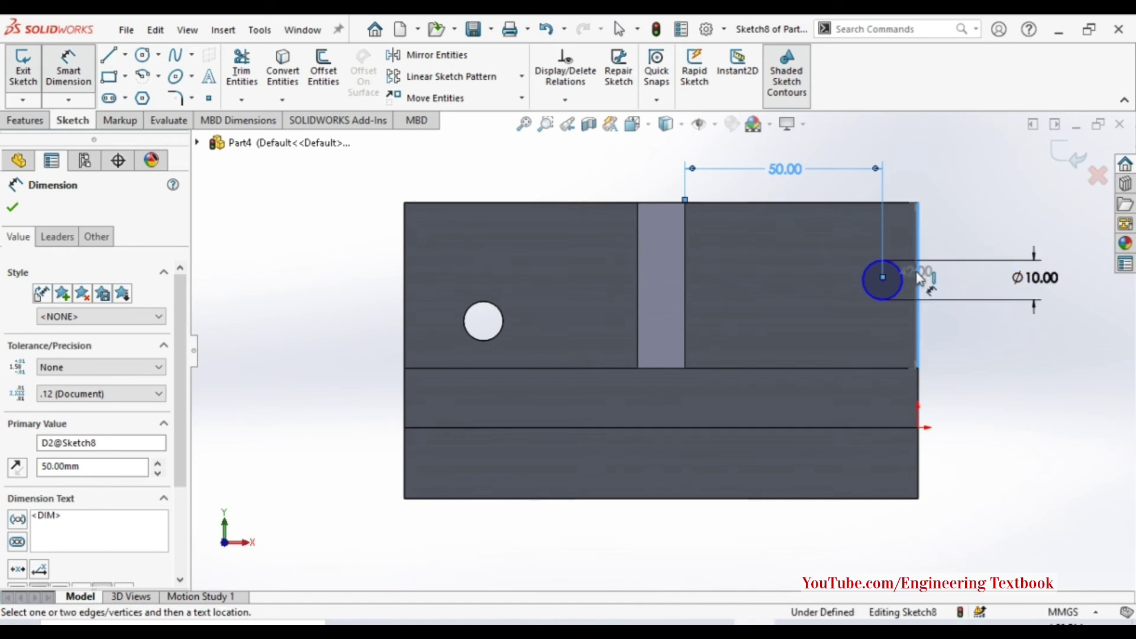
click(884, 278)
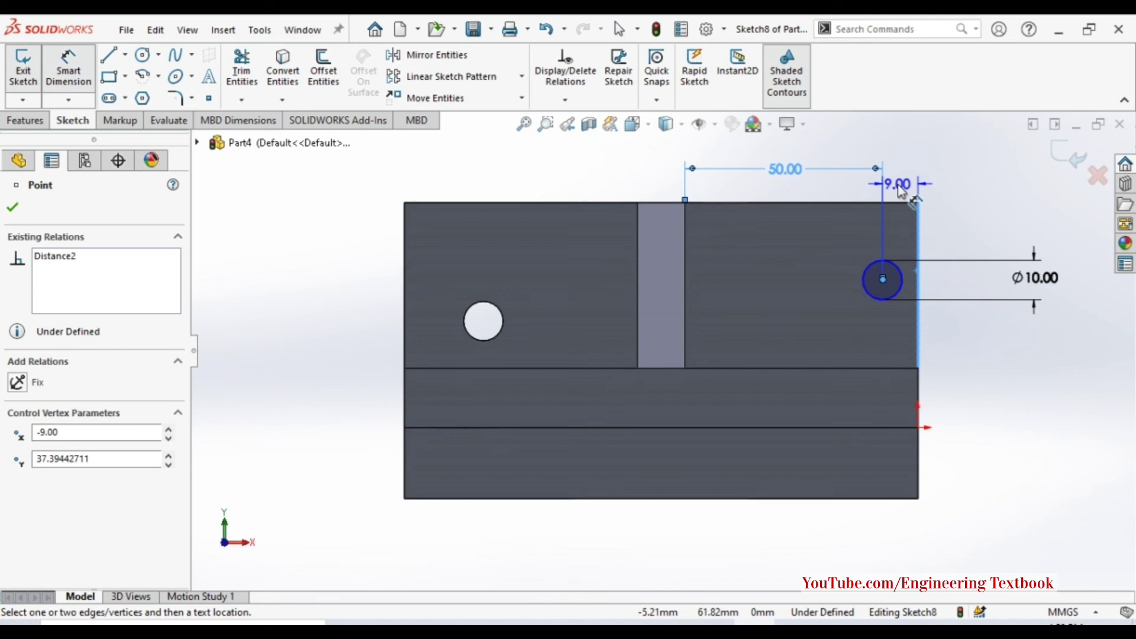
key(Escape)
click(918, 237)
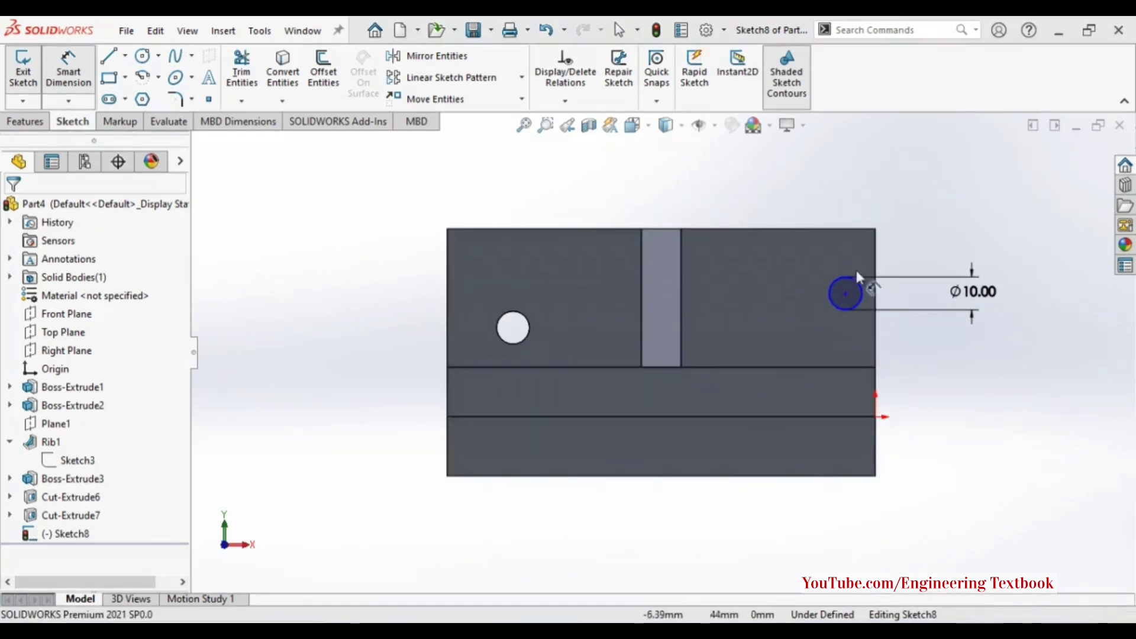
click(876, 272)
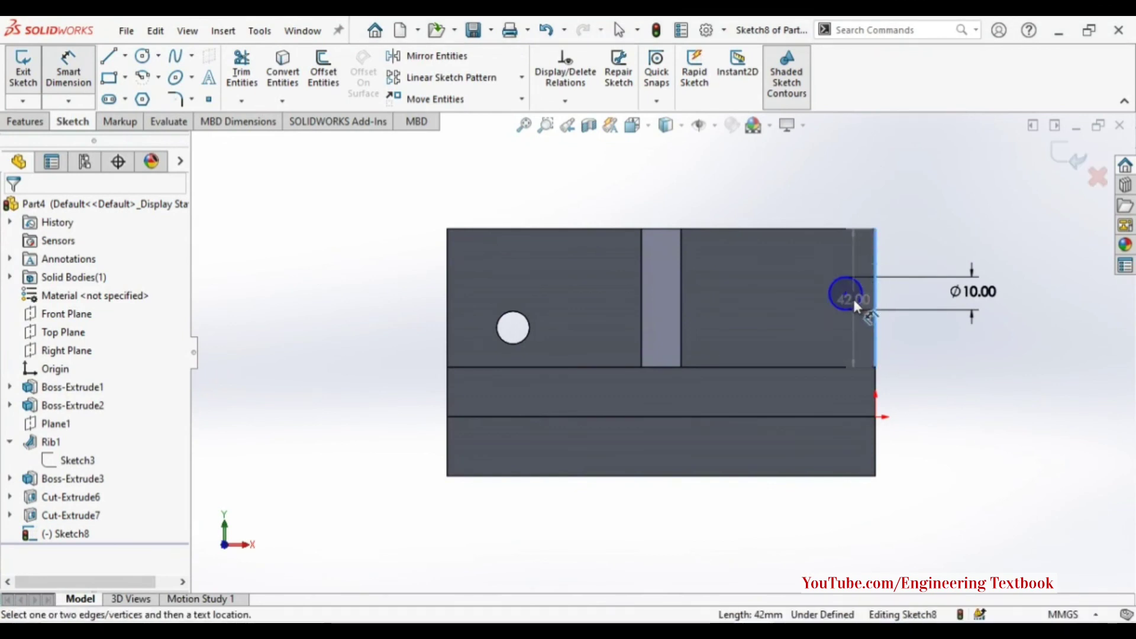
click(846, 294)
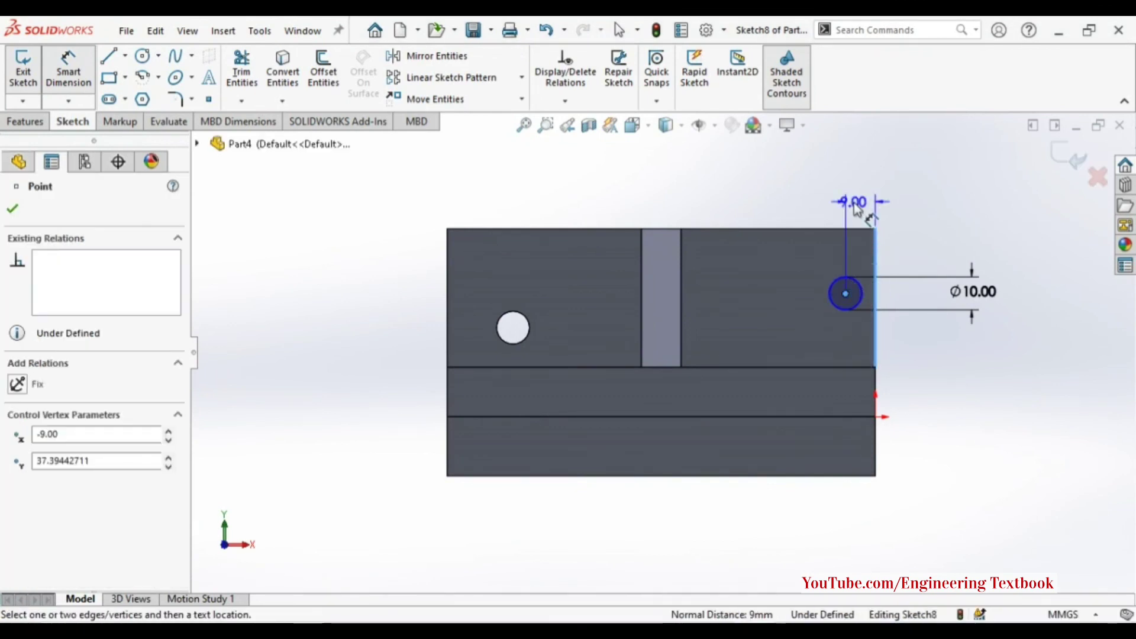
click(854, 202)
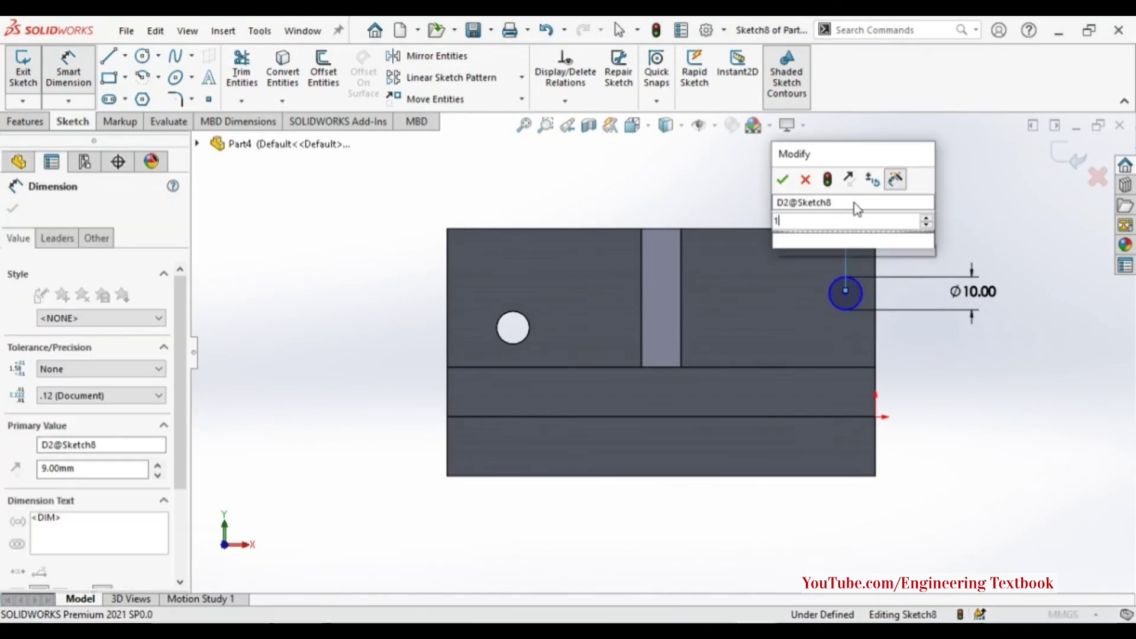
text(15)
key(Return)
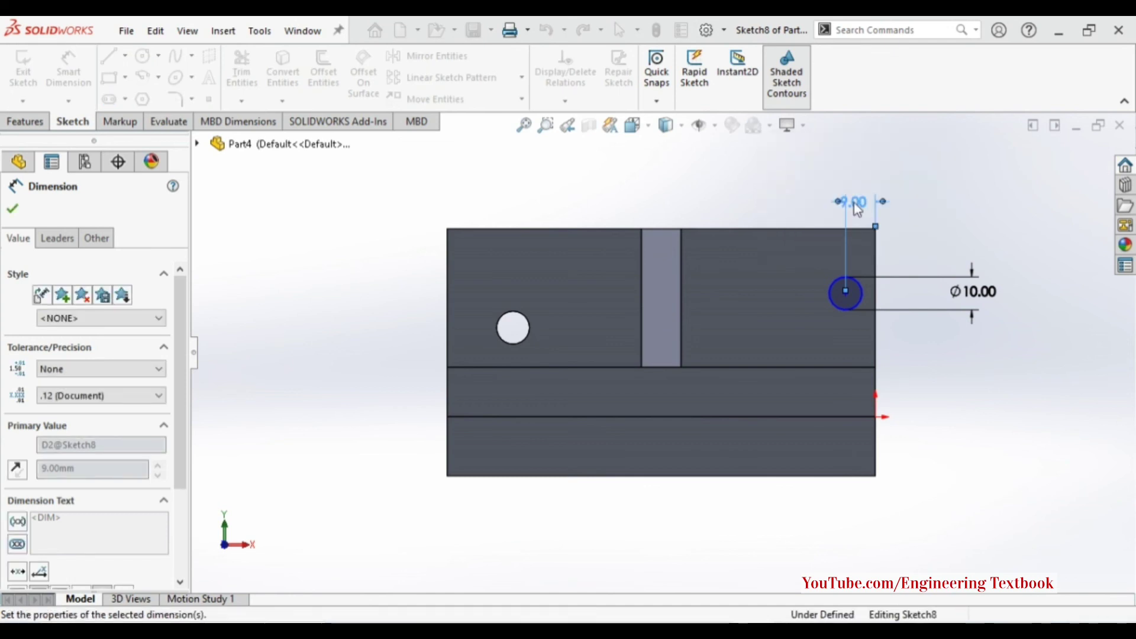
Add the circle's height dimension of 30 mm above the base edge.
click(843, 366)
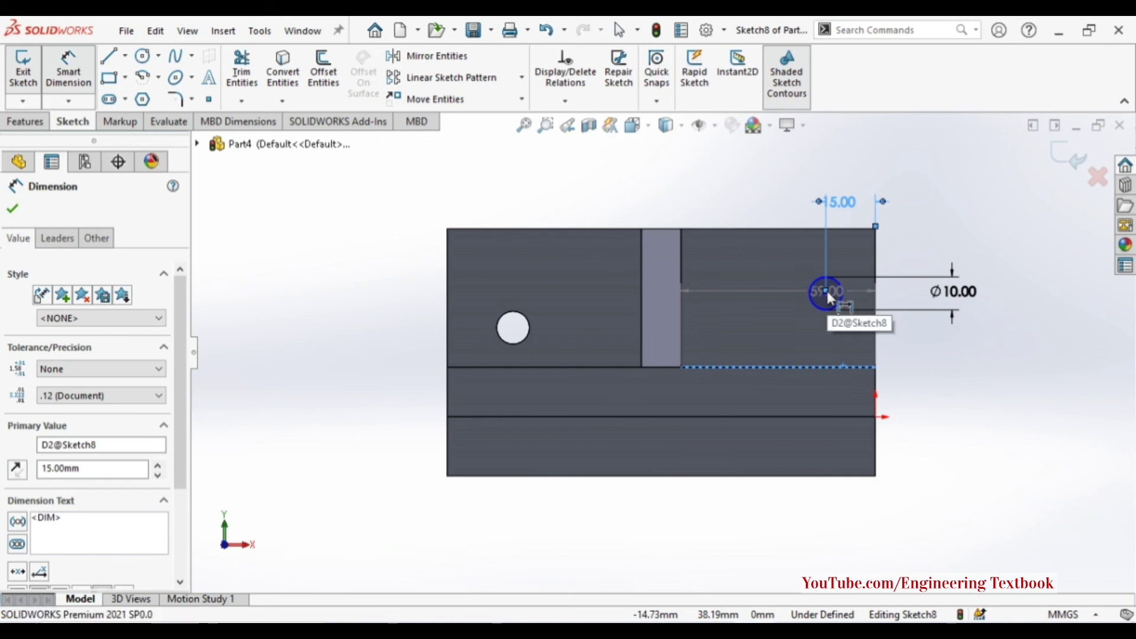
click(826, 290)
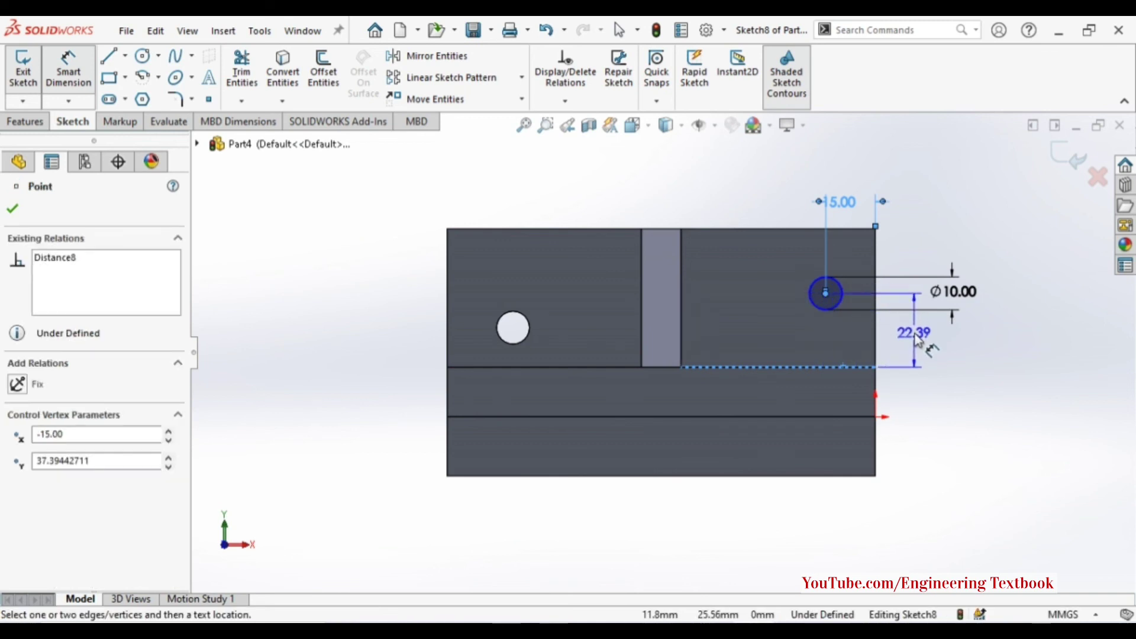
click(916, 338)
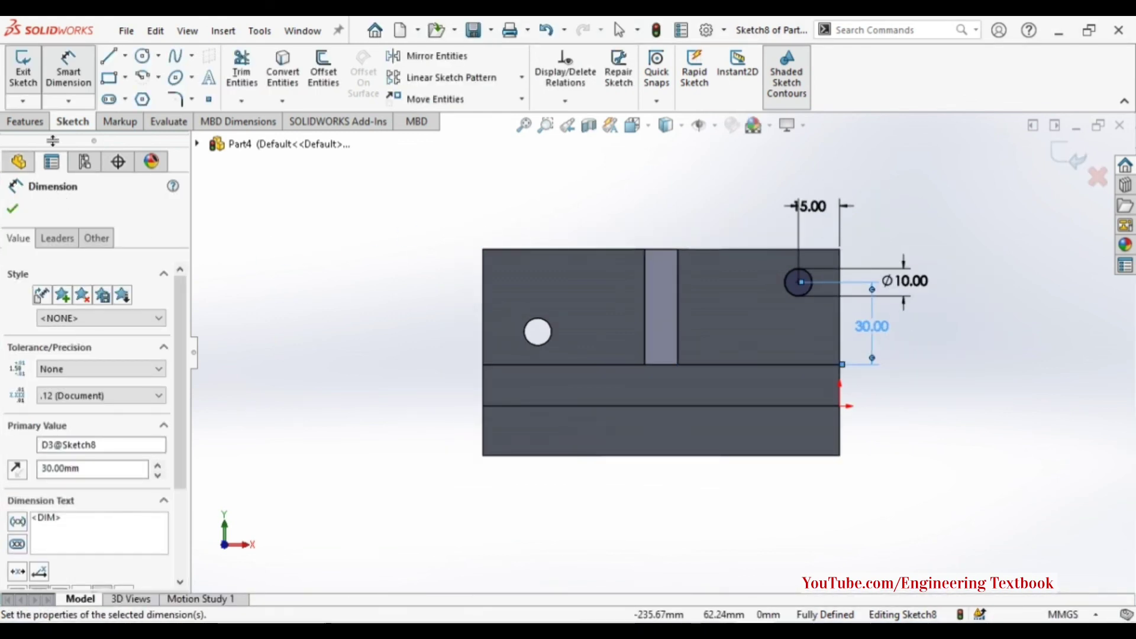
click(27, 122)
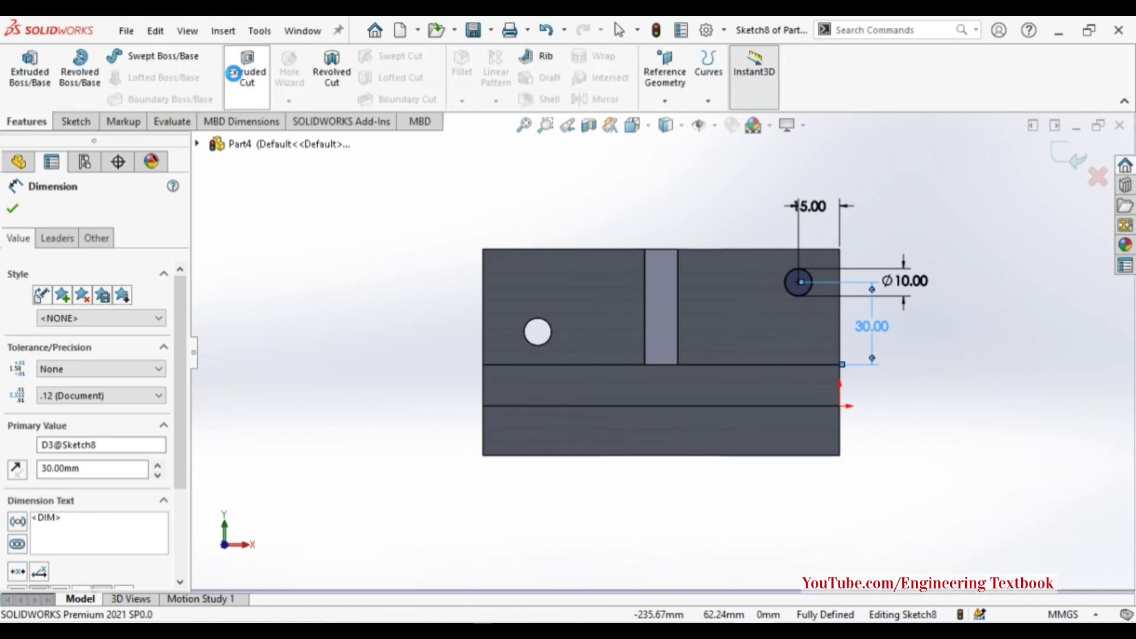
Cut the wall circle 75 mm blind, then orbit to look onto the base floor.
click(233, 72)
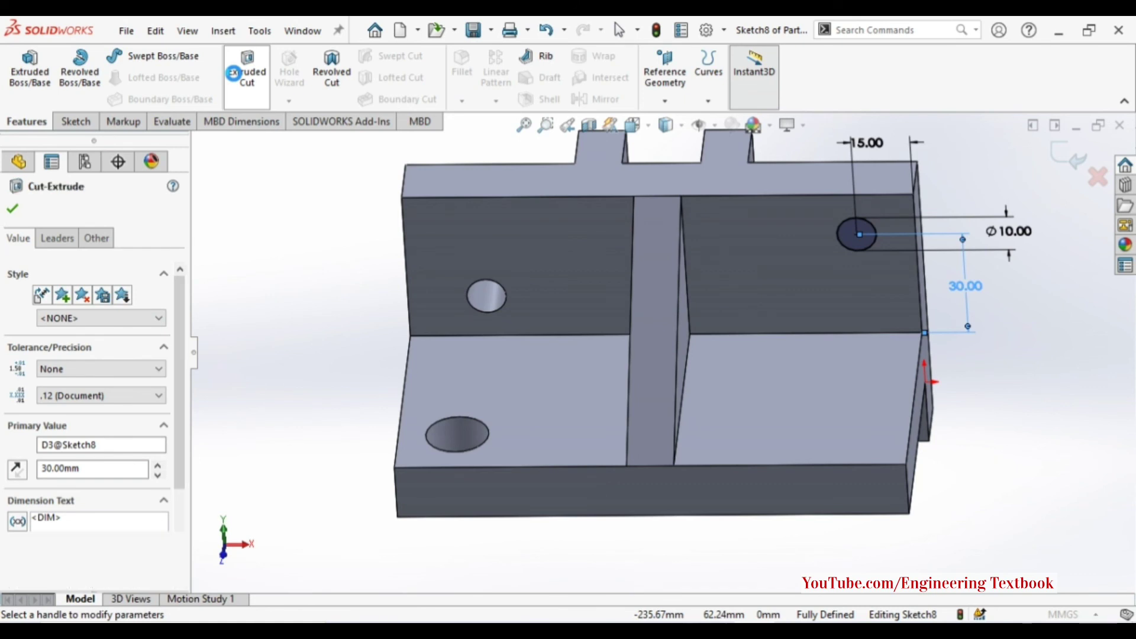
click(12, 208)
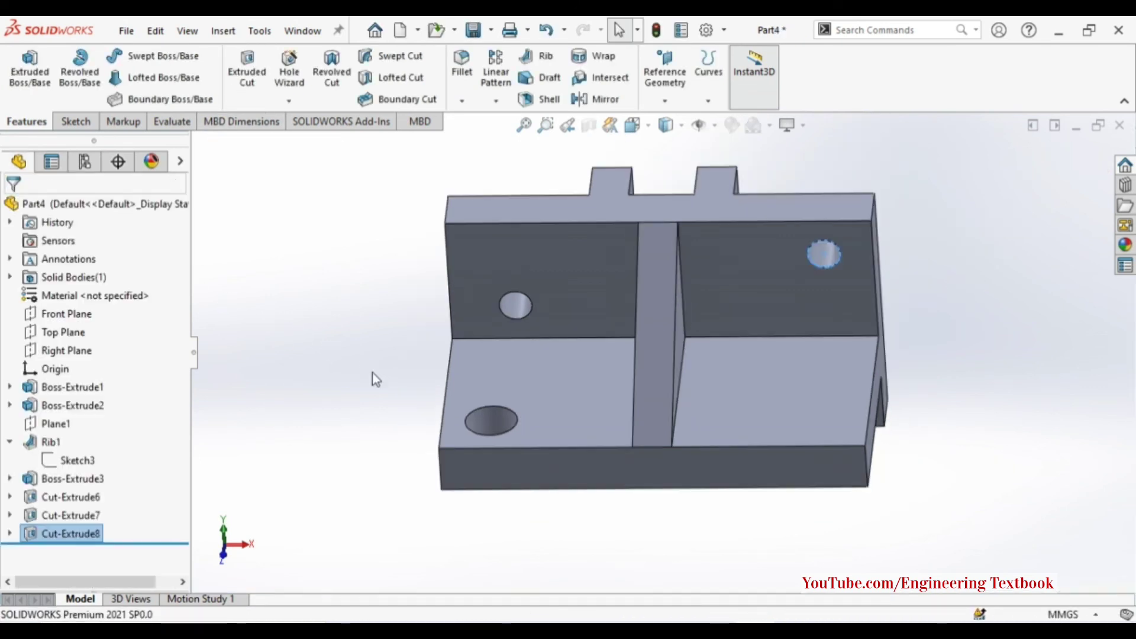
right_click(332, 364)
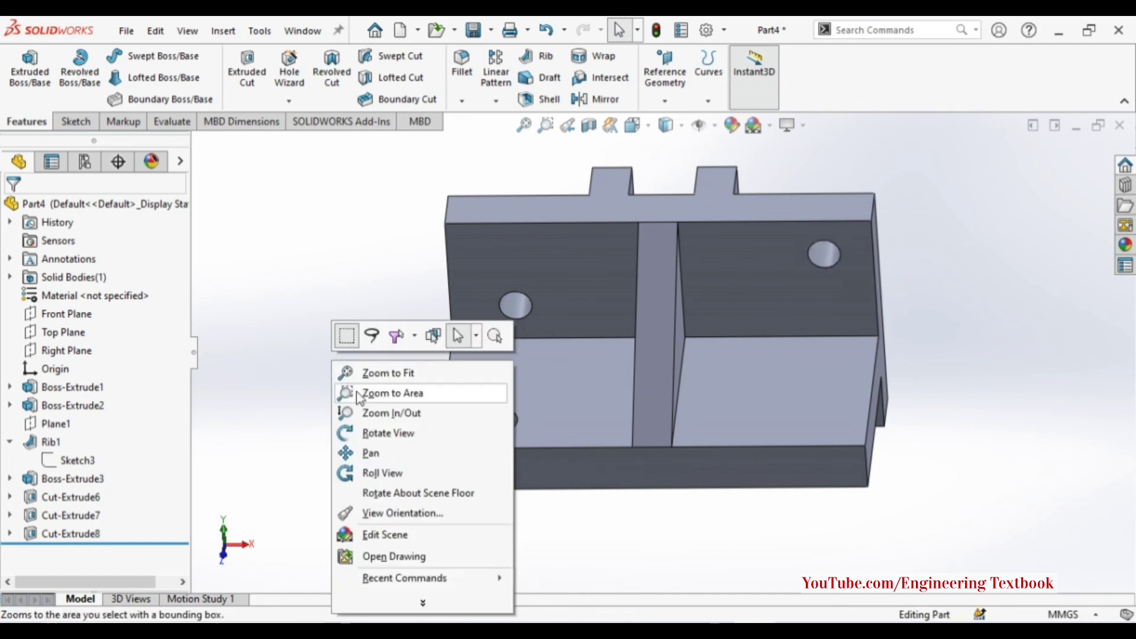
click(349, 432)
mouse_move(349, 432)
mouse_down()
mouse_move(350, 349)
mouse_move(325, 325)
mouse_move(357, 331)
mouse_move(343, 402)
mouse_up()
right_click(343, 401)
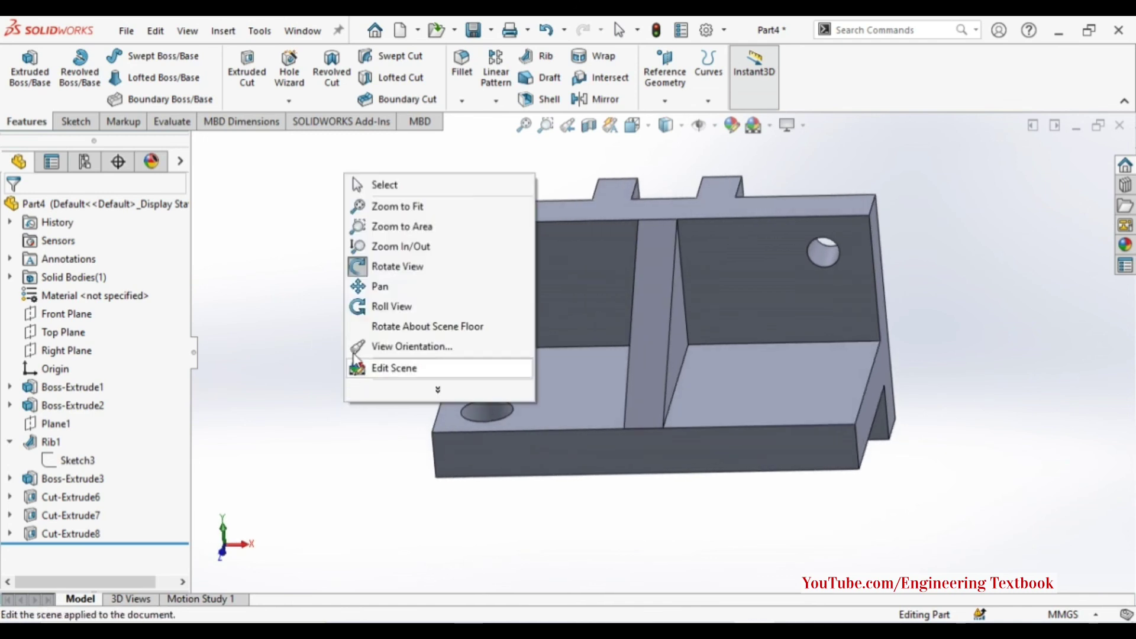
click(363, 183)
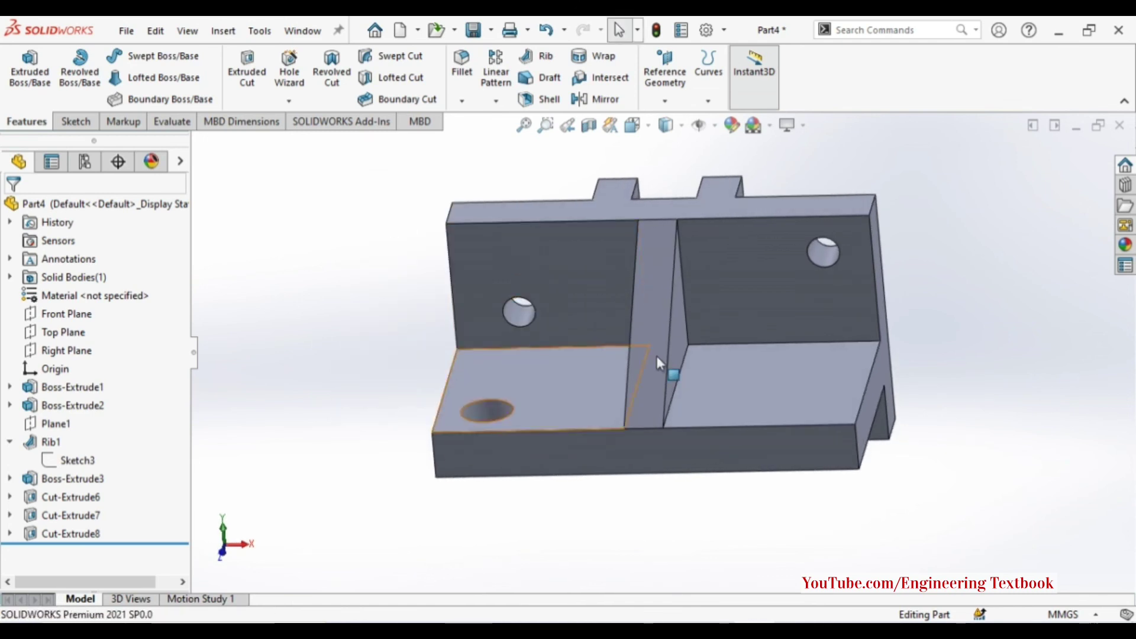
Sketch a circle on the right base floor and dimension its diameter to 16 mm.
right_click(804, 411)
click(846, 259)
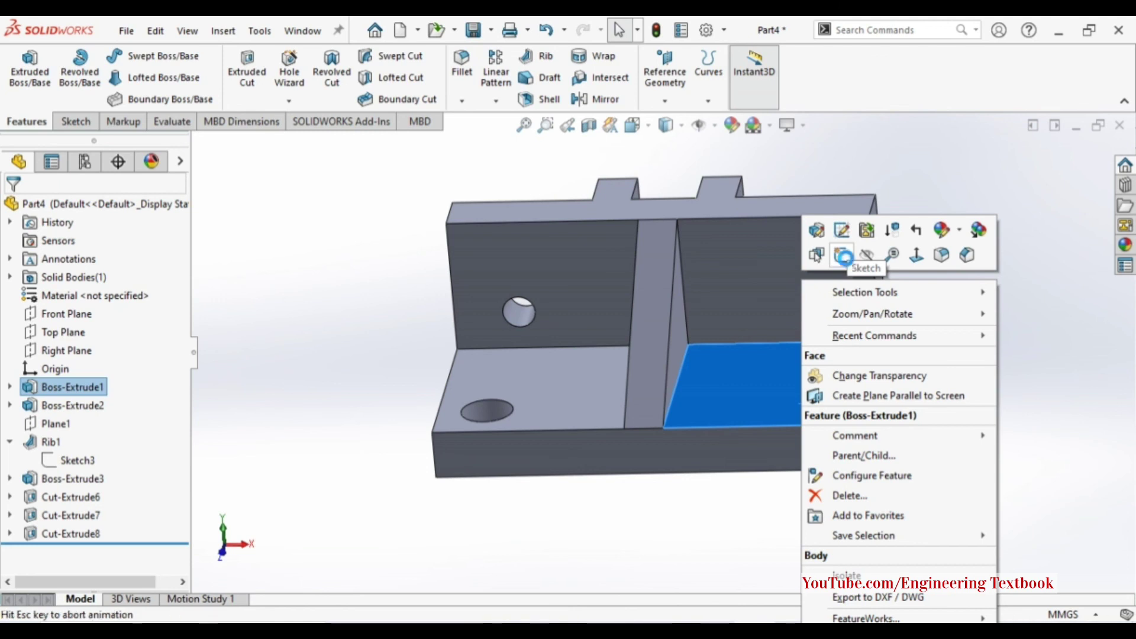
click(1063, 346)
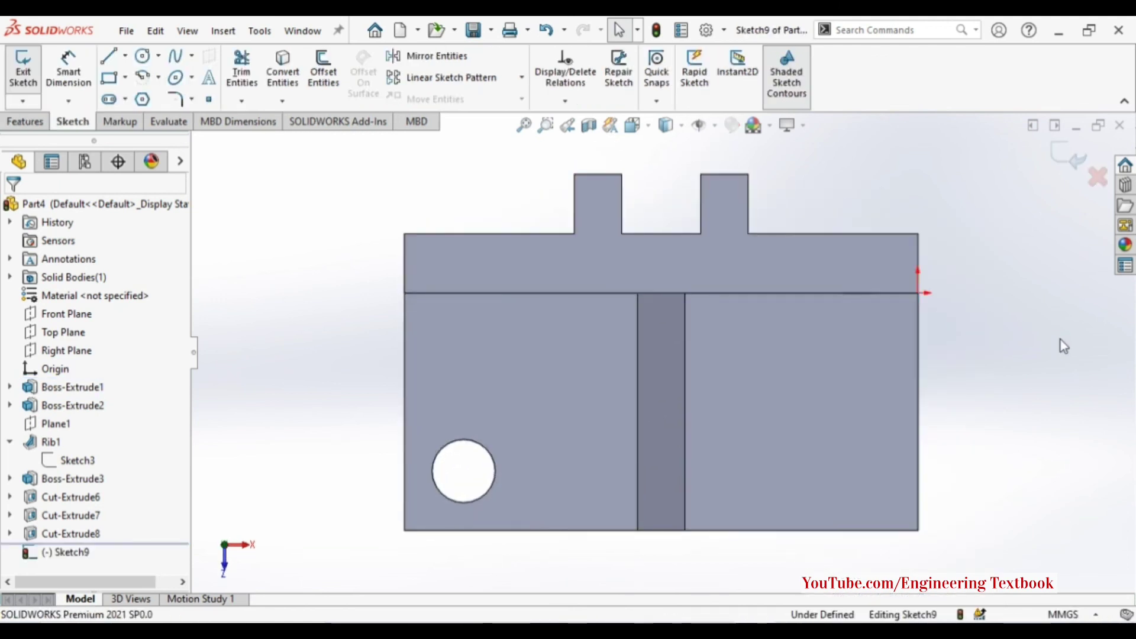
click(142, 56)
click(810, 423)
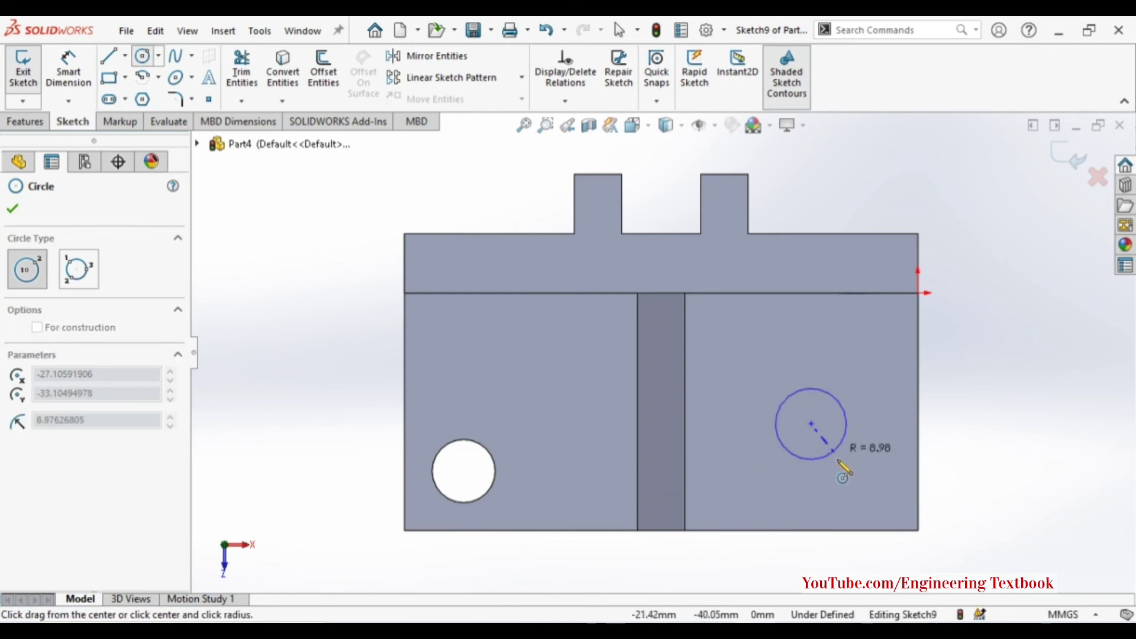
click(840, 457)
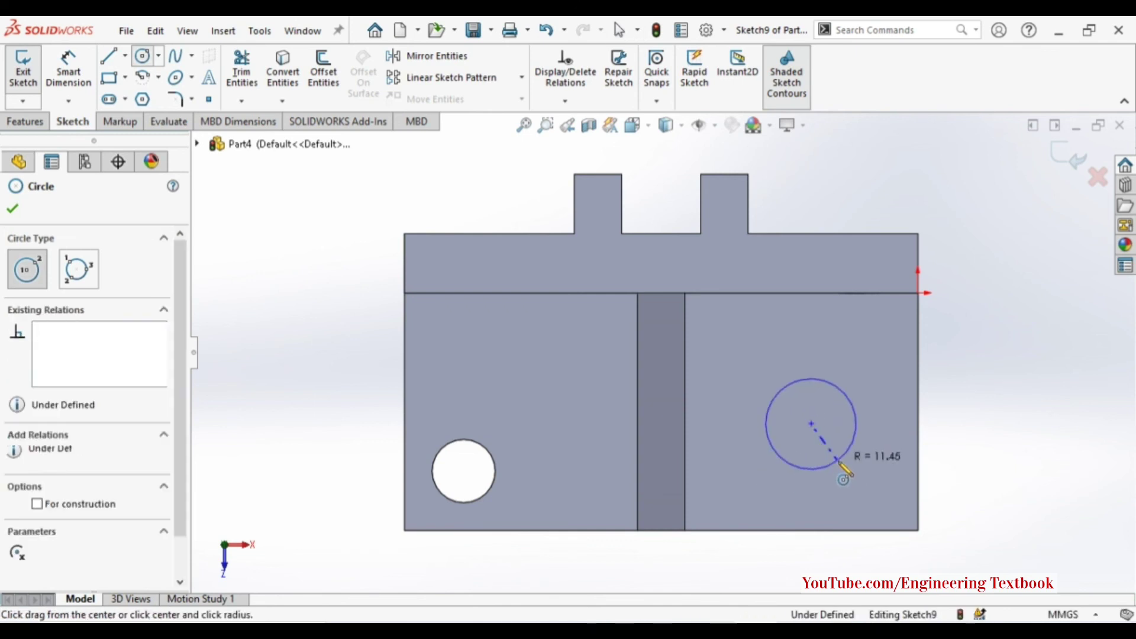
click(81, 75)
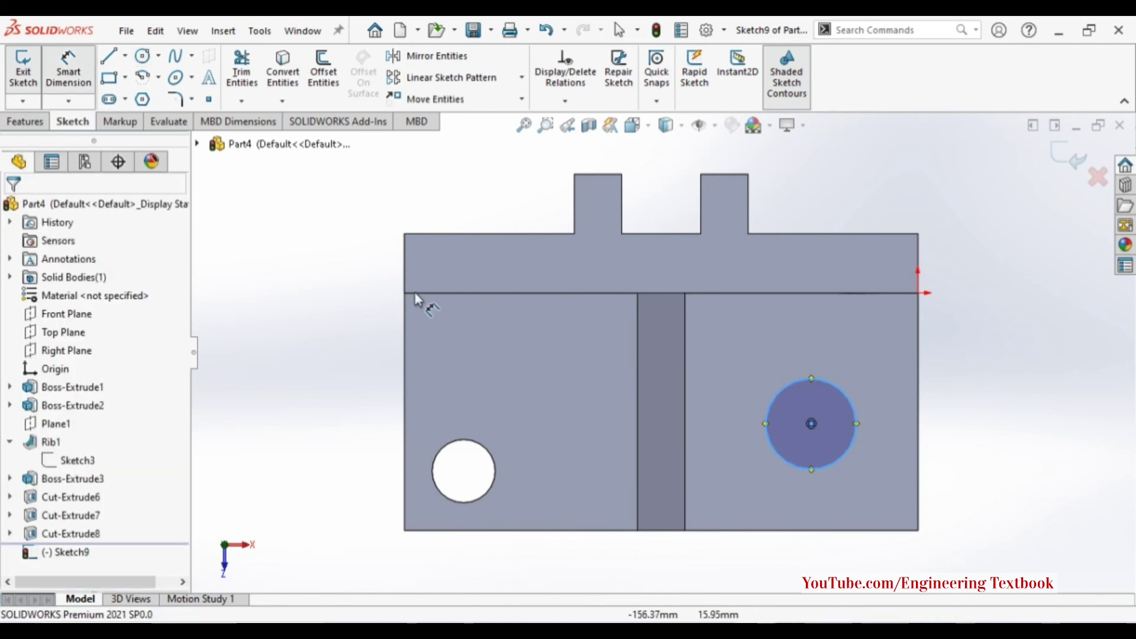
click(864, 445)
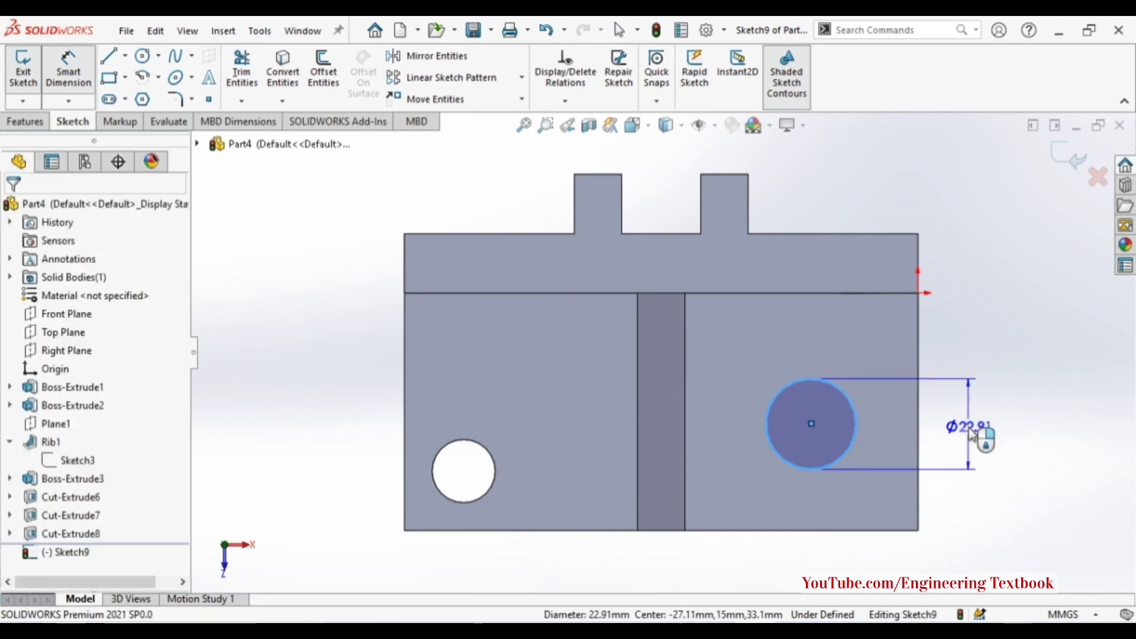
click(970, 431)
text(16)
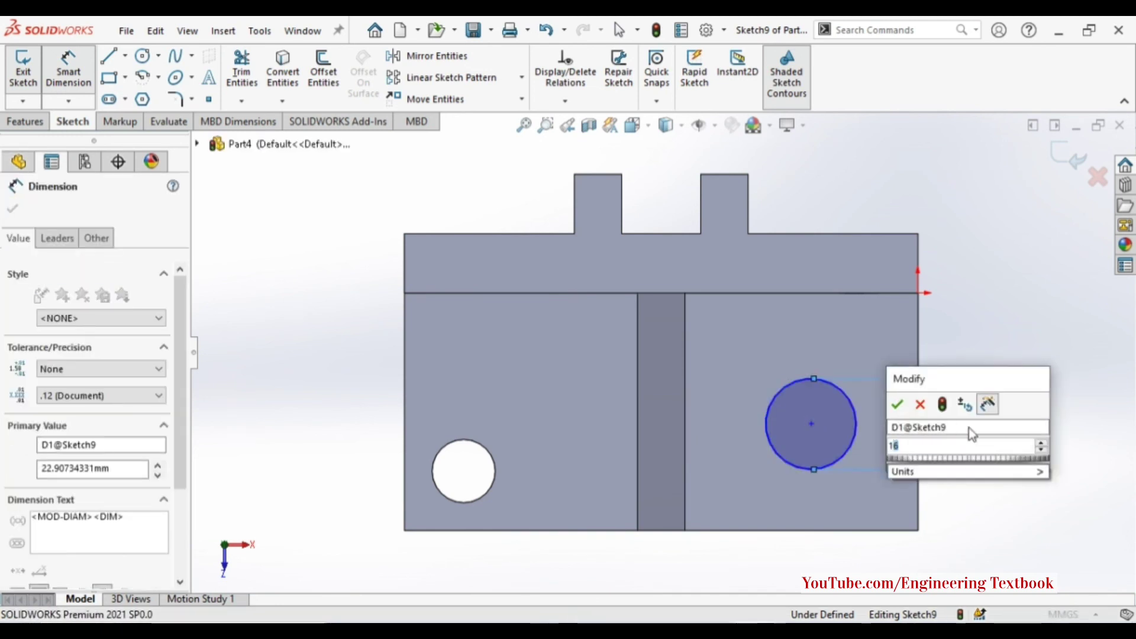
key(Return)
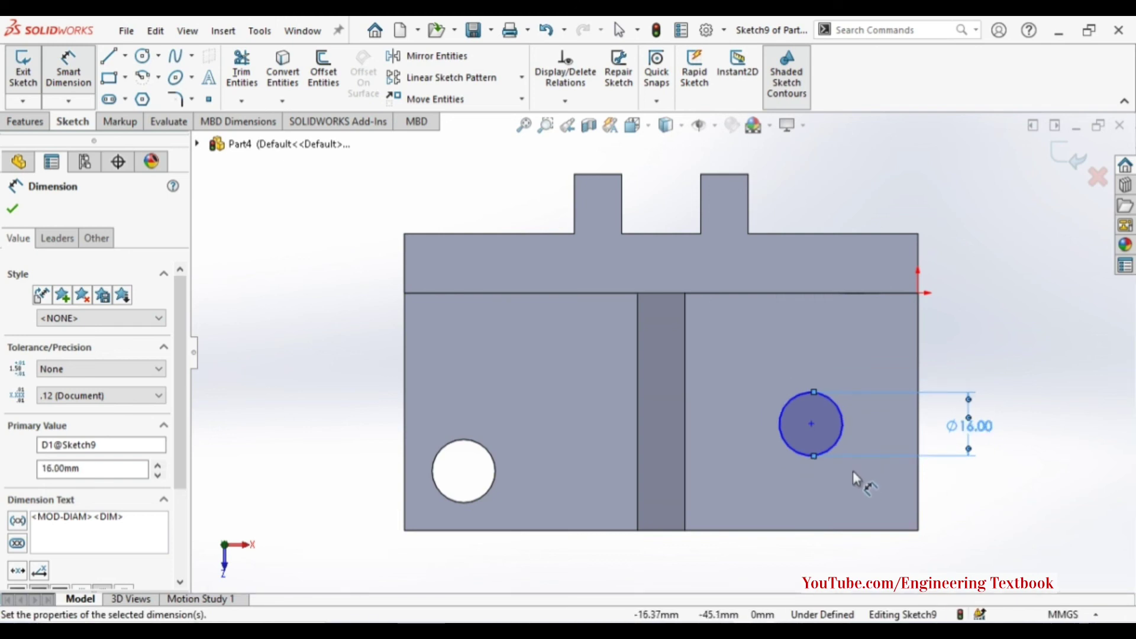
Place the circle centre 15 mm from the right edge and 15 mm from the wall edge.
click(812, 425)
click(920, 431)
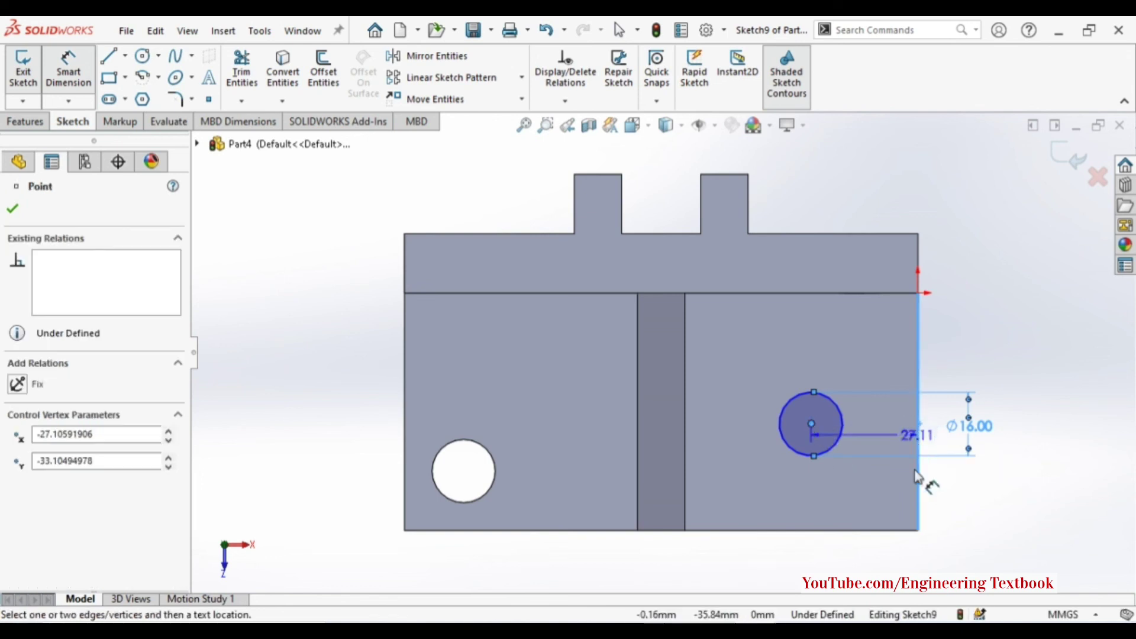
click(872, 565)
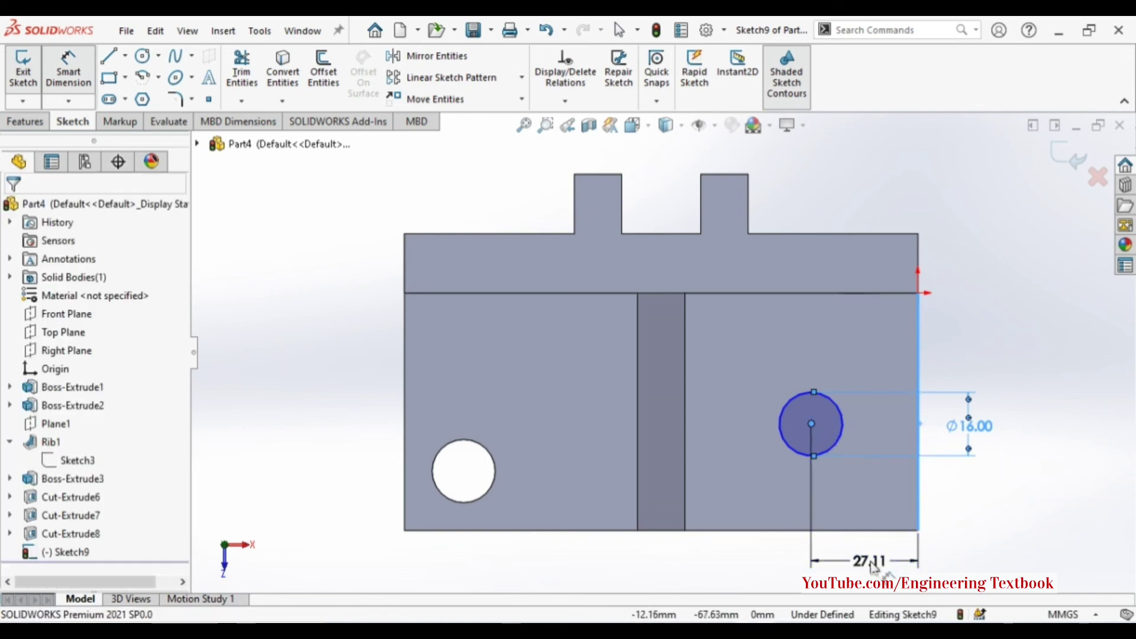
text(15)
key(Return)
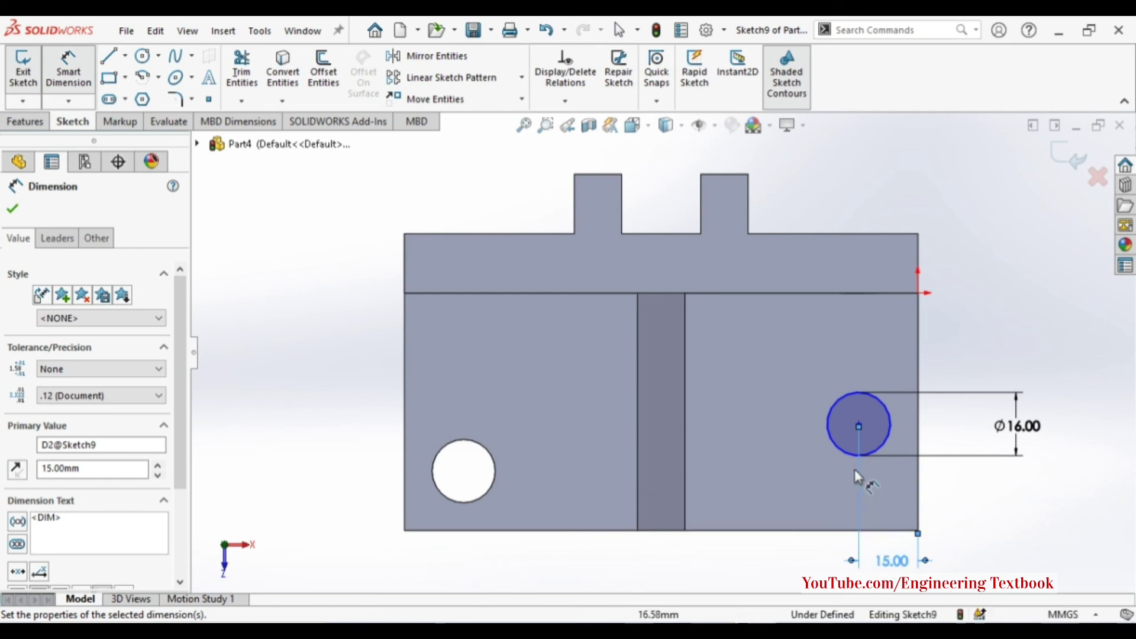
click(859, 424)
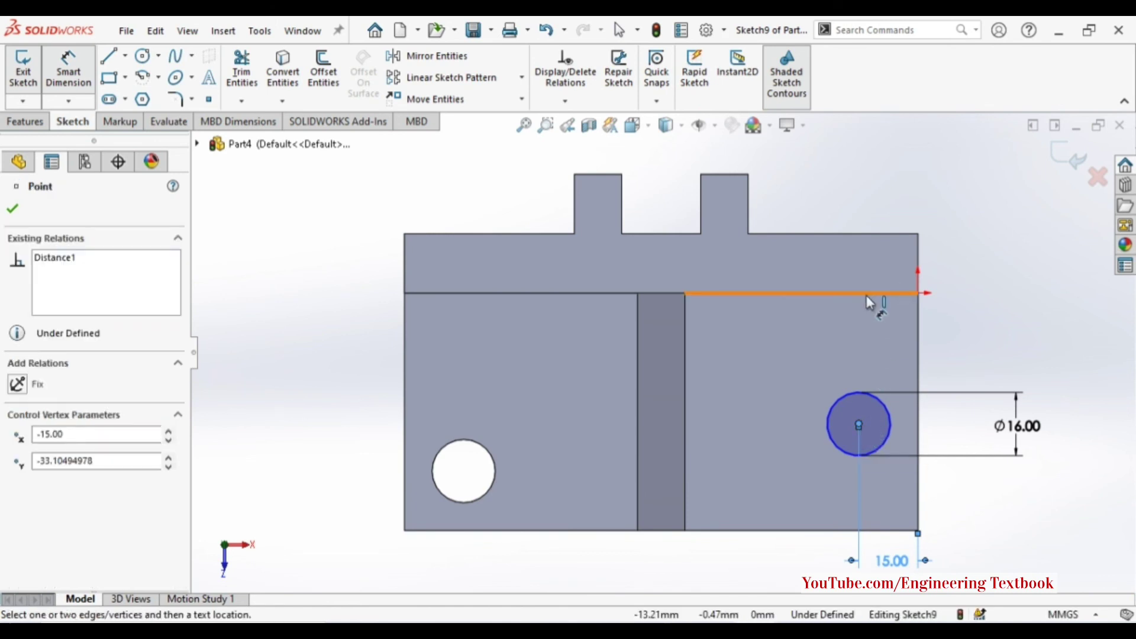
click(867, 302)
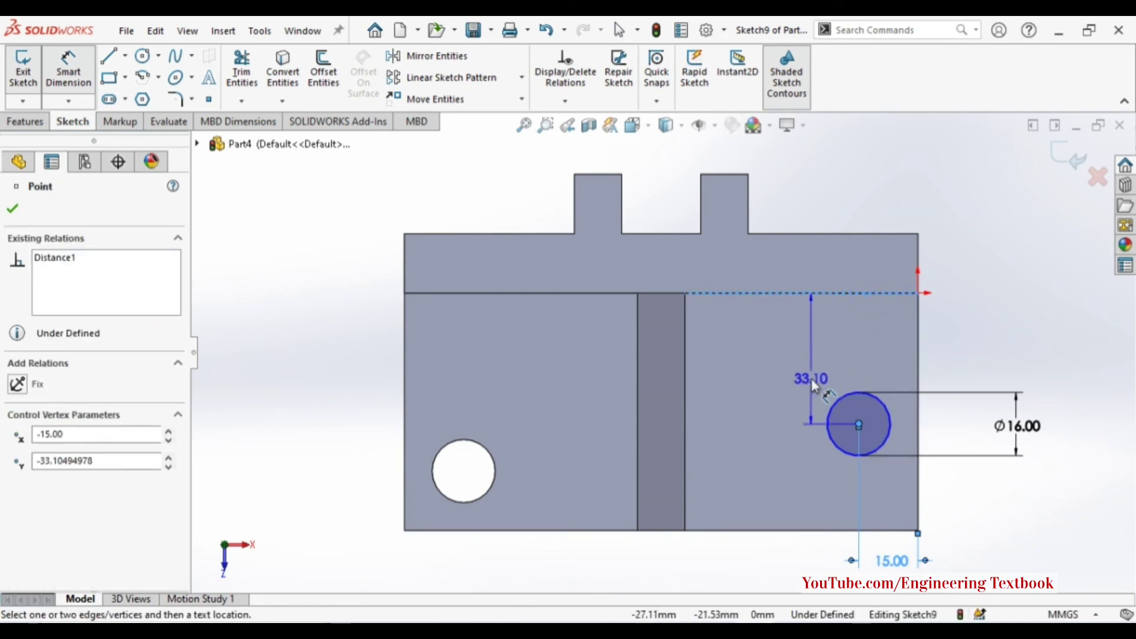
click(954, 362)
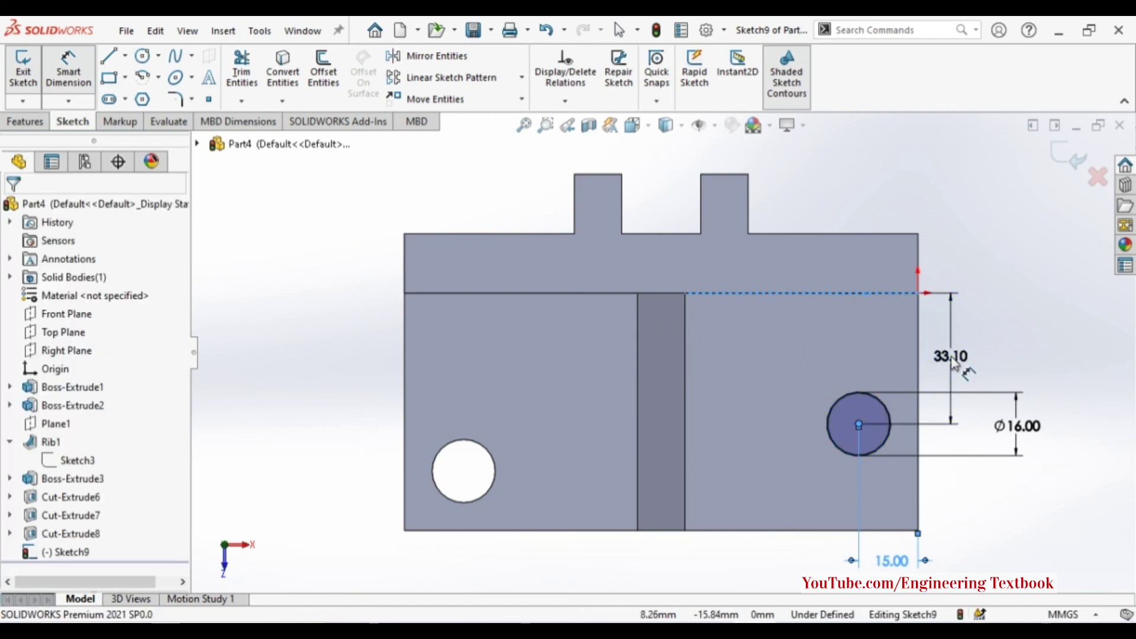
text(15)
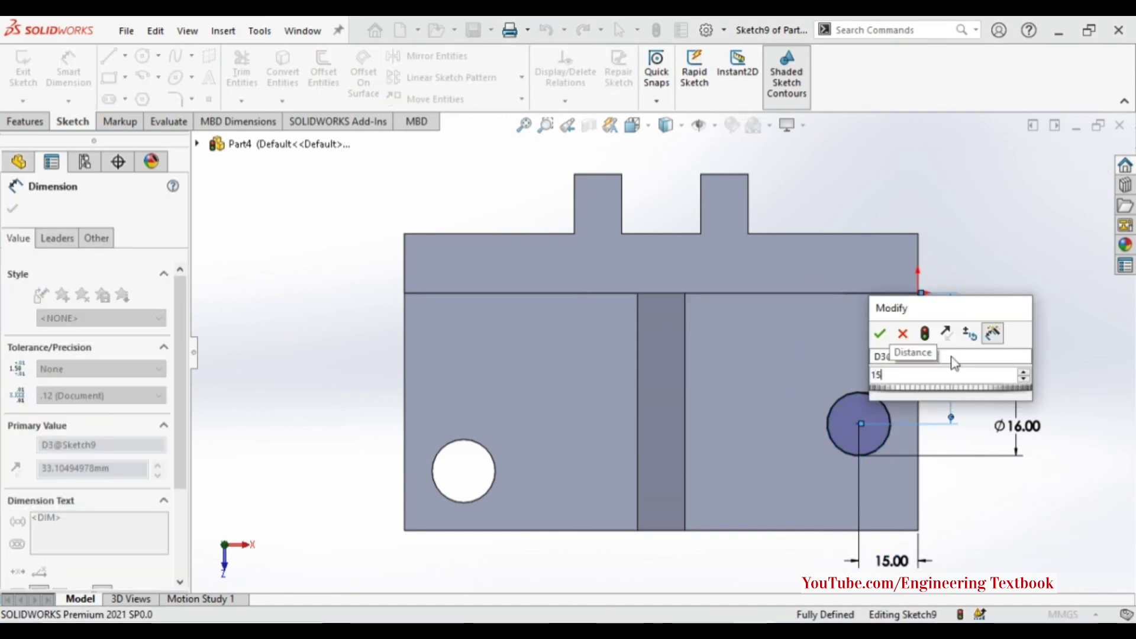
key(Return)
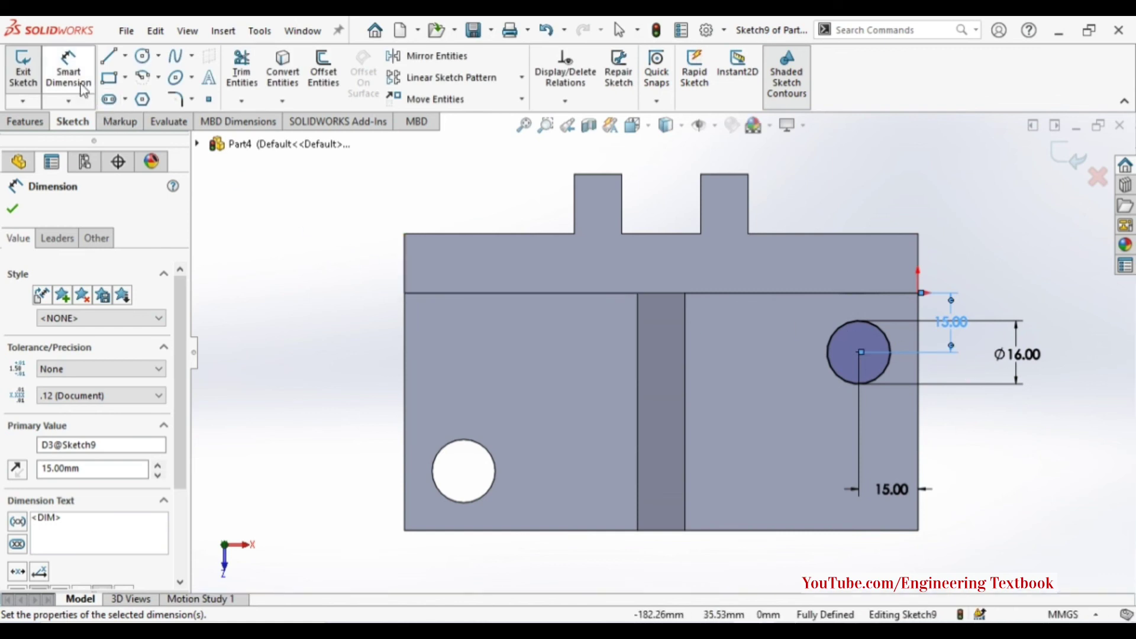
key(Escape)
Cut Sketch9's Ø16 mm circle 75 mm blind into the right base floor as Cut-Extrude9.
click(26, 122)
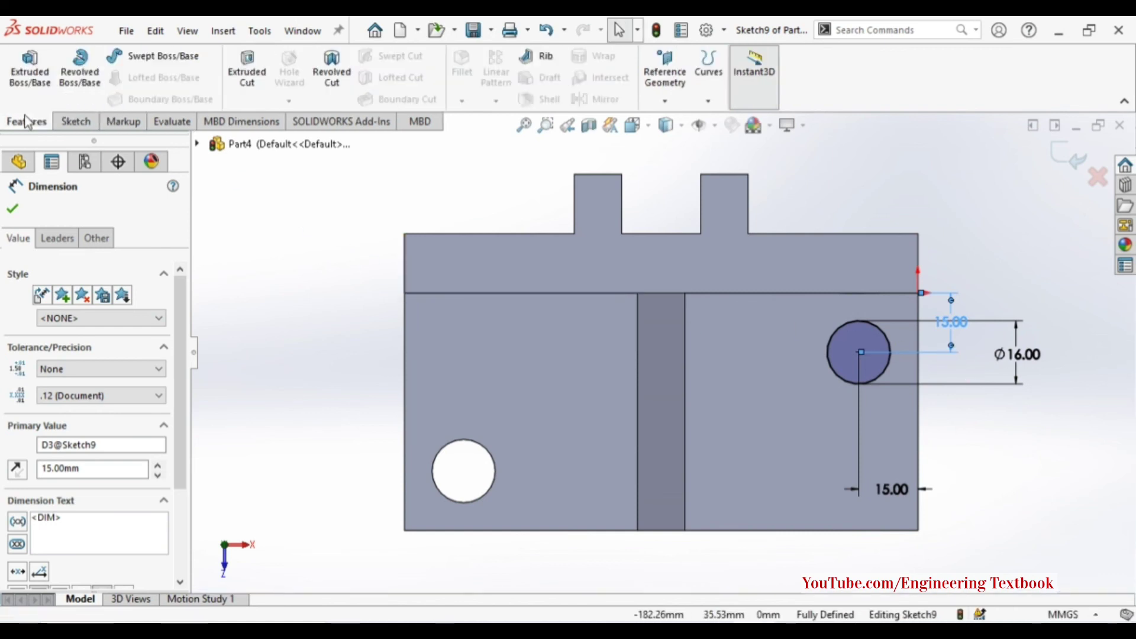
click(259, 63)
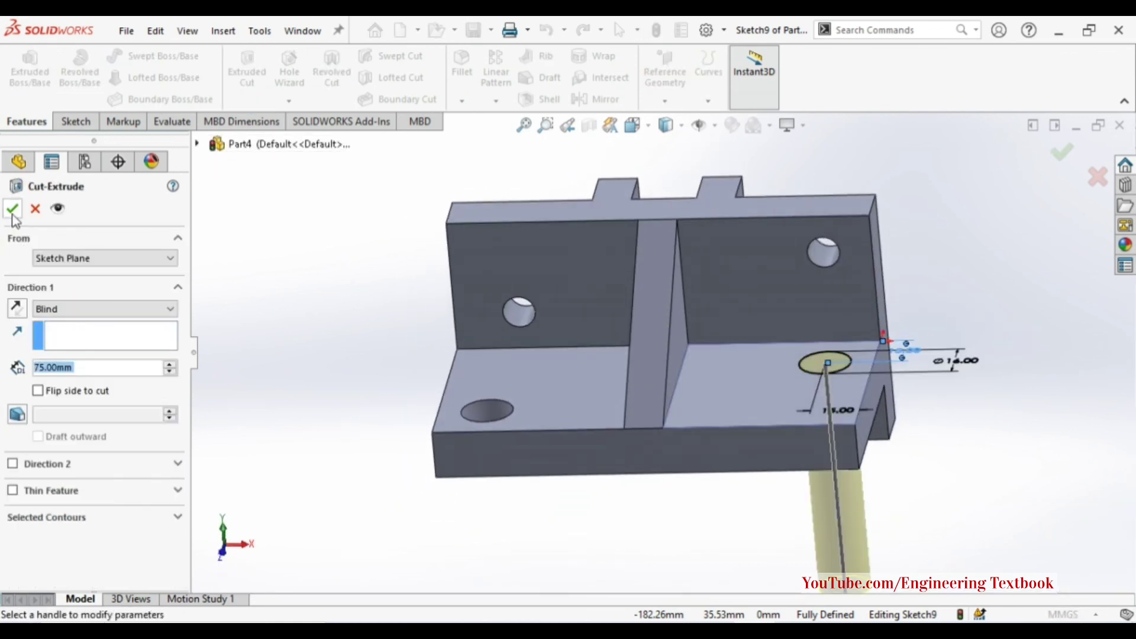
click(13, 211)
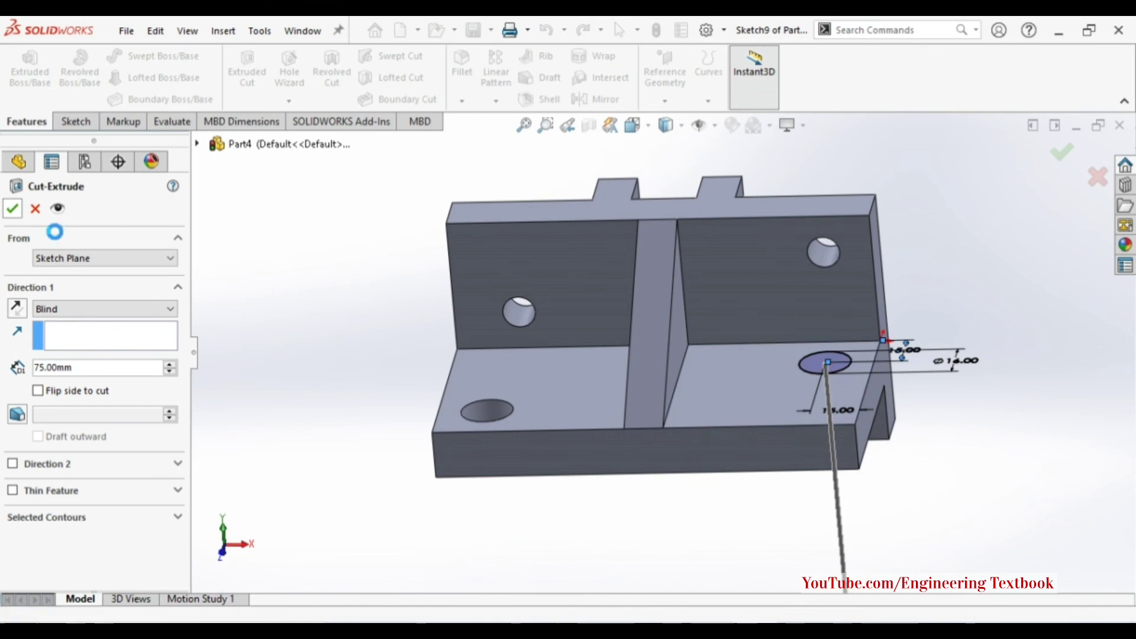
Orbit the bracket to inspect the new hole in the base.
right_click(268, 305)
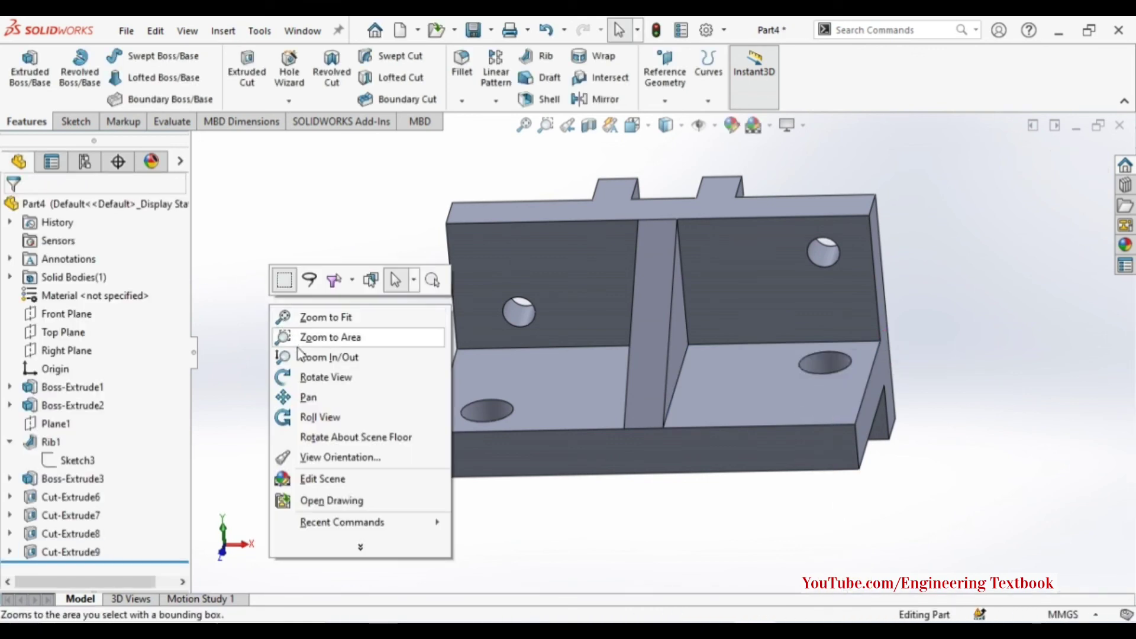
click(303, 378)
mouse_move(304, 355)
mouse_down()
mouse_move(337, 426)
mouse_move(295, 547)
mouse_move(307, 327)
mouse_move(256, 299)
mouse_move(64, 421)
mouse_move(268, 350)
mouse_move(310, 314)
mouse_move(356, 328)
mouse_move(332, 452)
mouse_move(268, 462)
mouse_move(233, 497)
mouse_move(296, 534)
mouse_move(334, 529)
mouse_up()
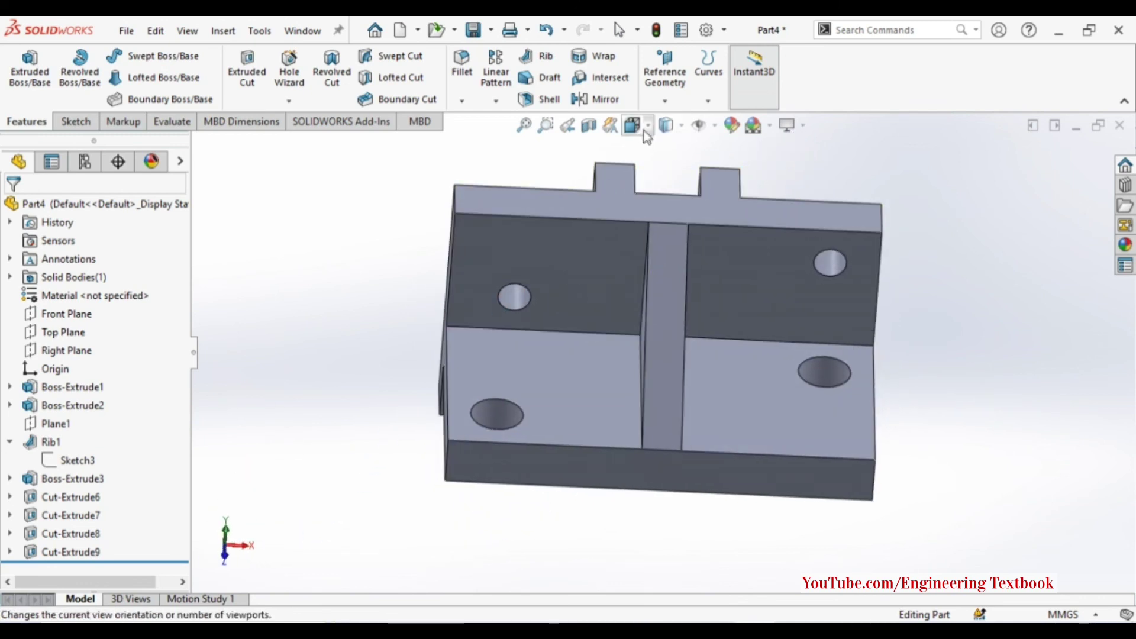
Snap the finished four-hole bracket to the isometric view.
click(650, 129)
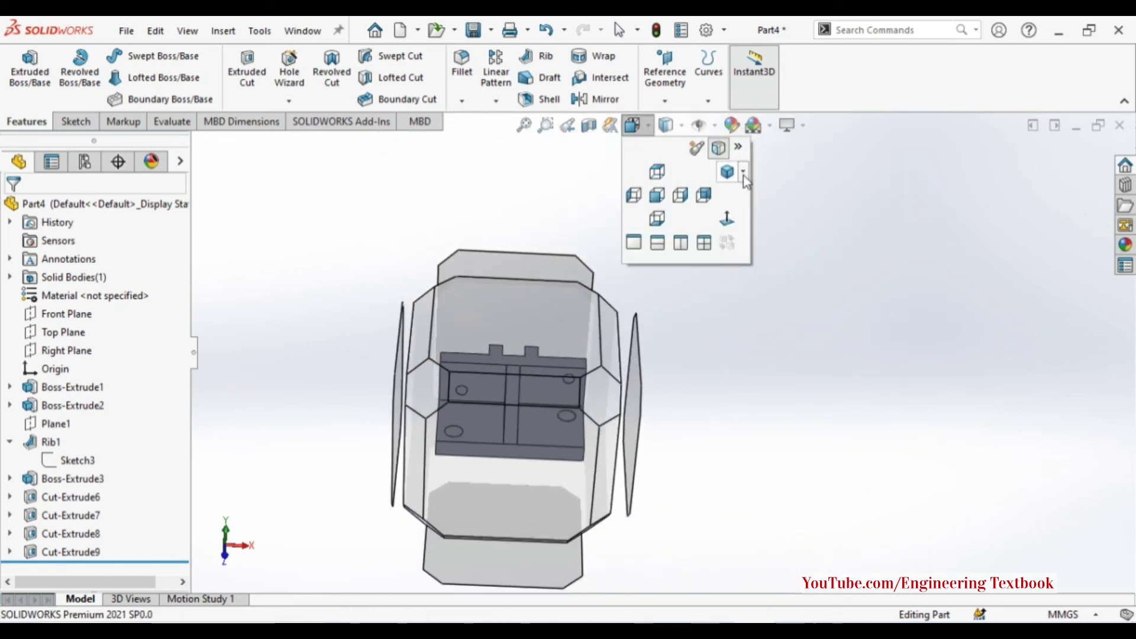
click(743, 173)
click(743, 193)
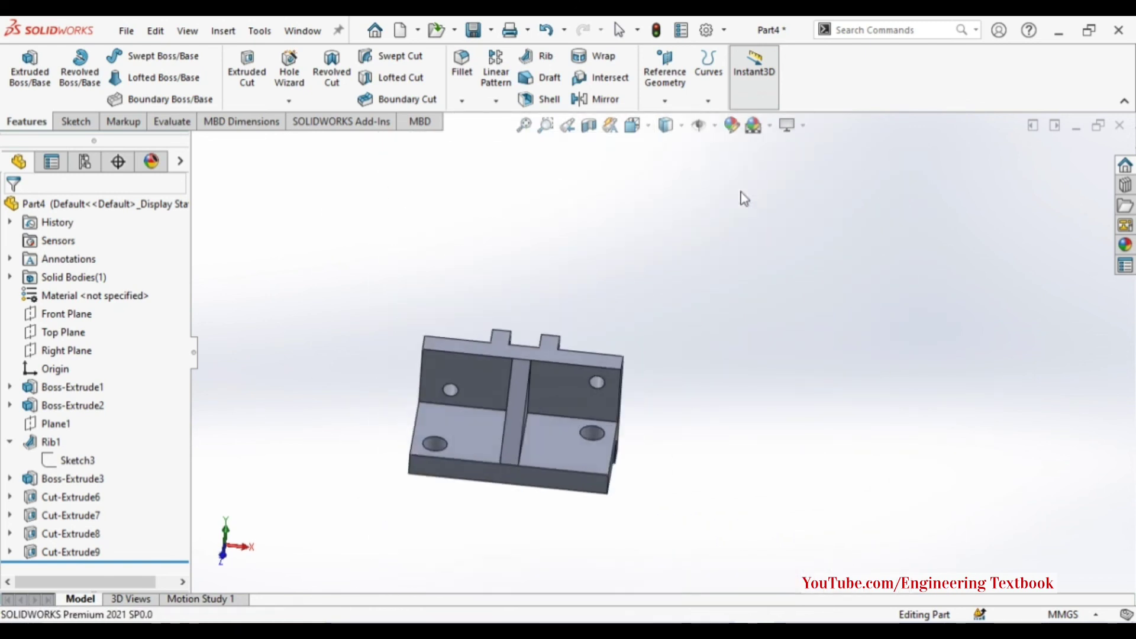